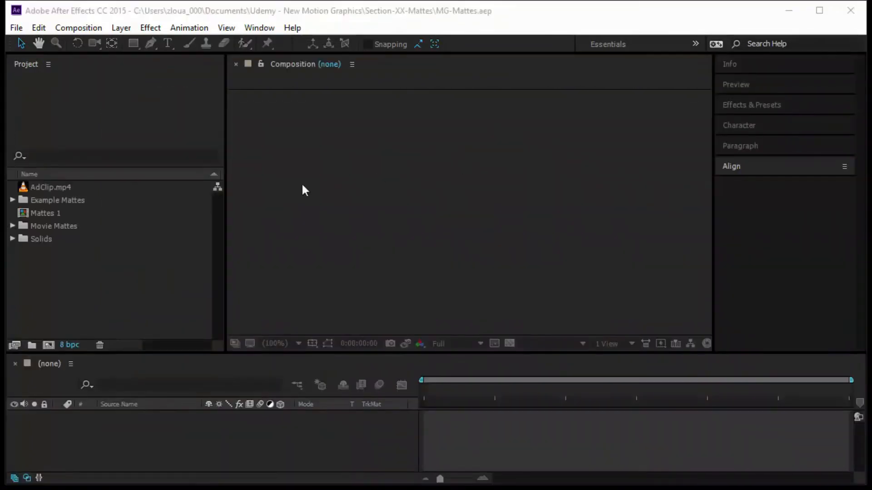
Create a new composition from the AdClip.mp4 footage
click(68, 187)
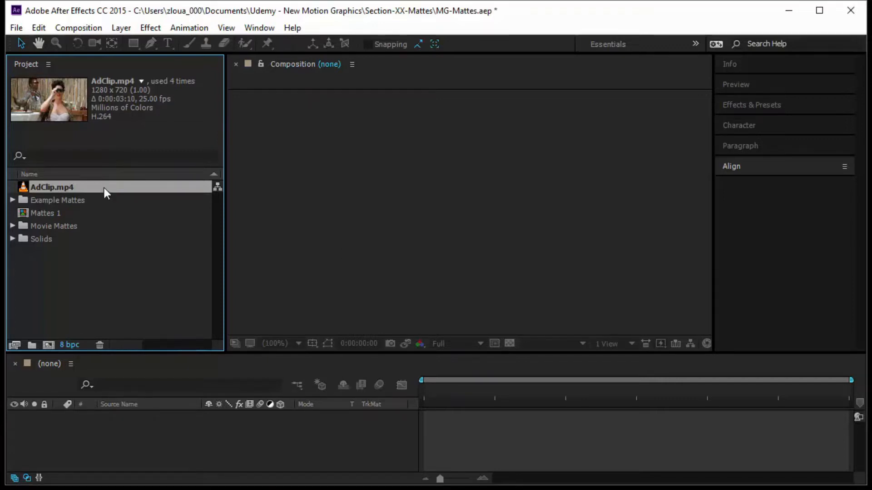
drag(105, 188, 118, 428)
click(698, 210)
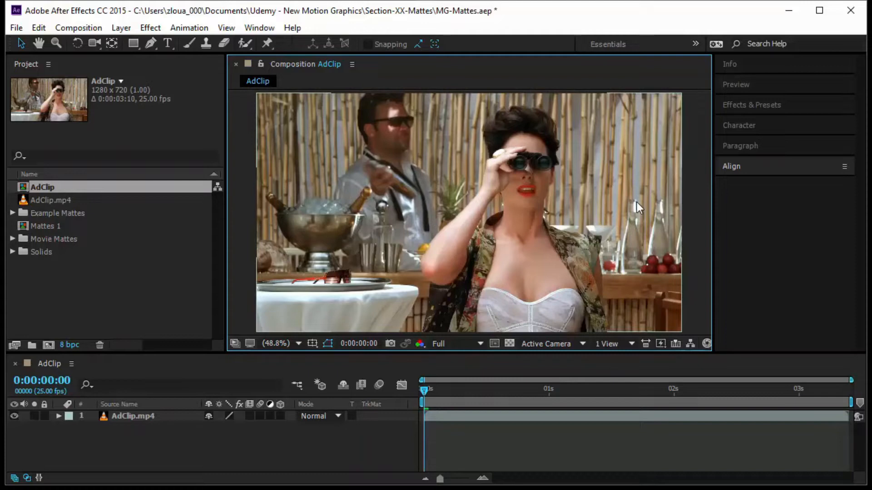
Draw a white rectangle with no stroke as a full-height vertical strip just right of the man in the clip
click(132, 44)
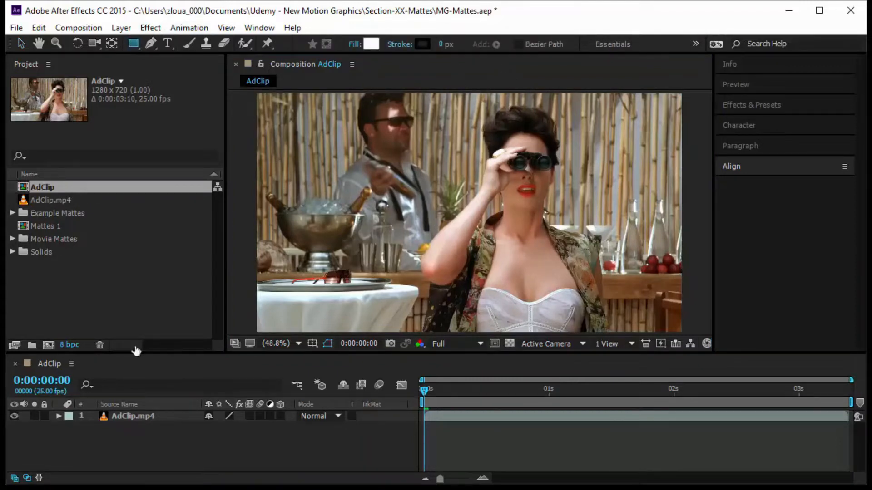
click(421, 90)
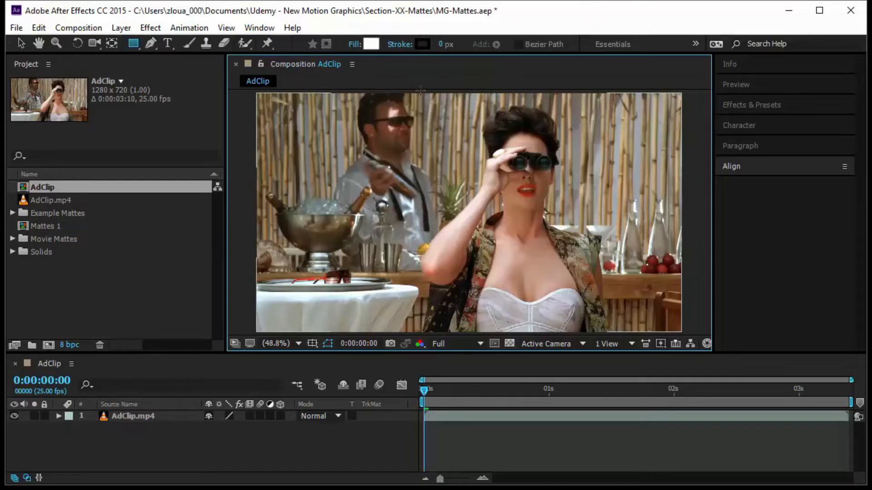
drag(421, 90, 485, 336)
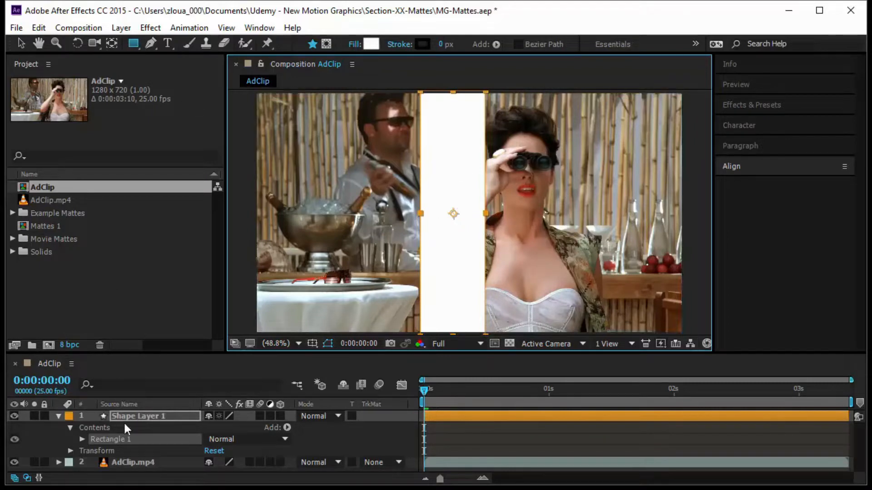
Duplicate the white strip layer and place the copy directly to its right with a very thin gap between them
click(138, 421)
key(ctrl+d)
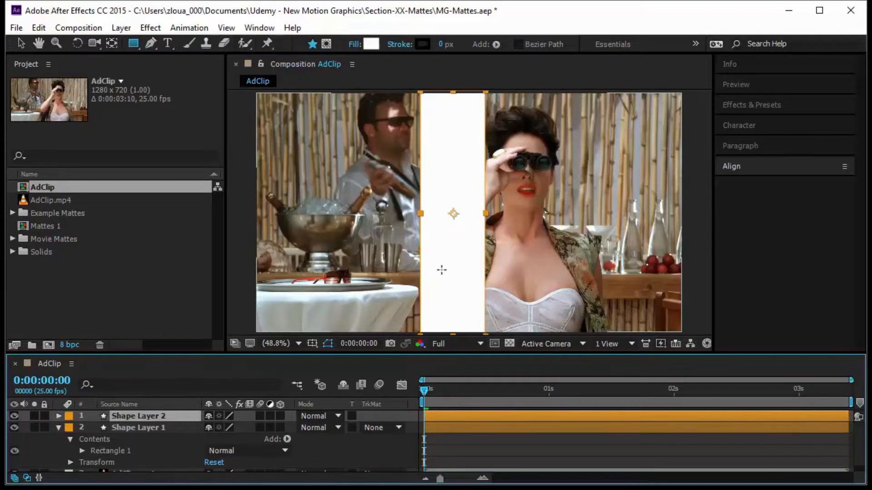
key(v)
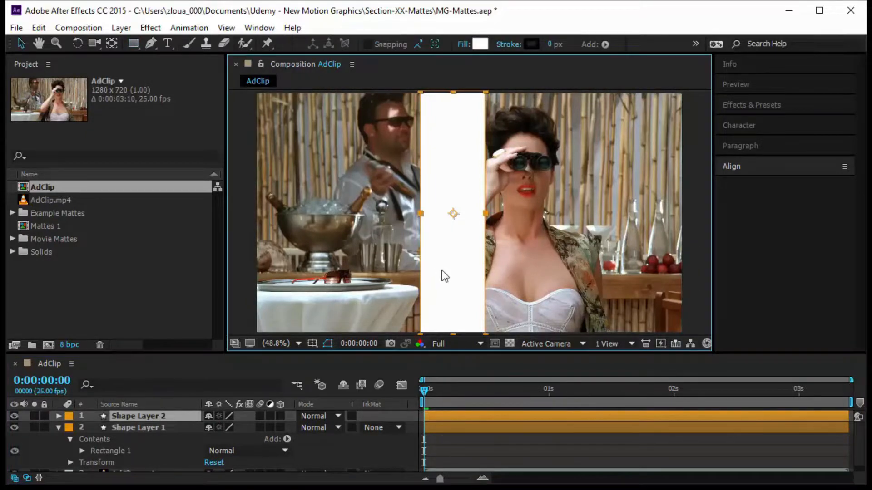
drag(443, 271, 507, 272)
key(Left)
key(Left)
key(Right)
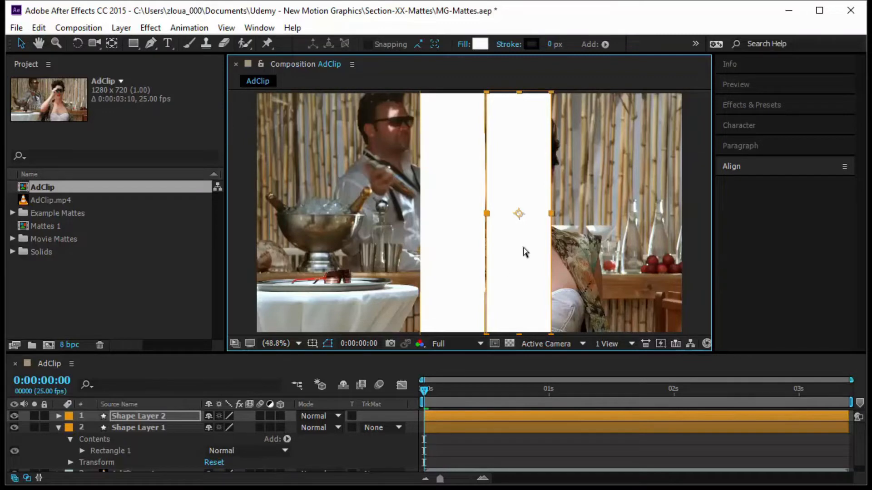
Duplicate the strip twice more, placing each copy to the right of the previous one with the same thin gap
key(ctrl+d)
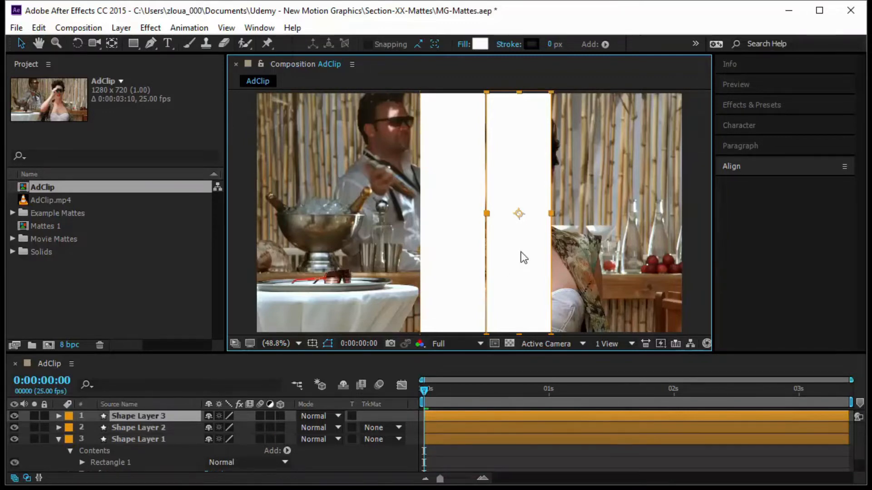
drag(521, 253, 584, 258)
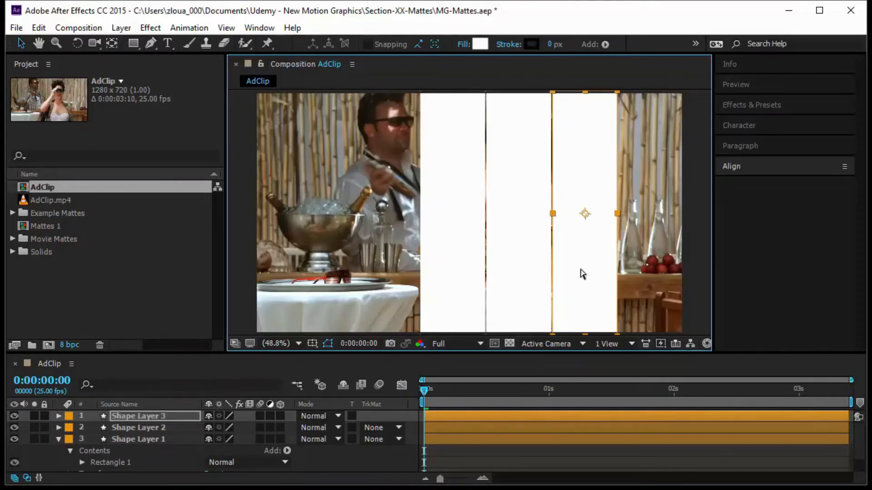
key(ctrl+d)
drag(583, 275, 646, 272)
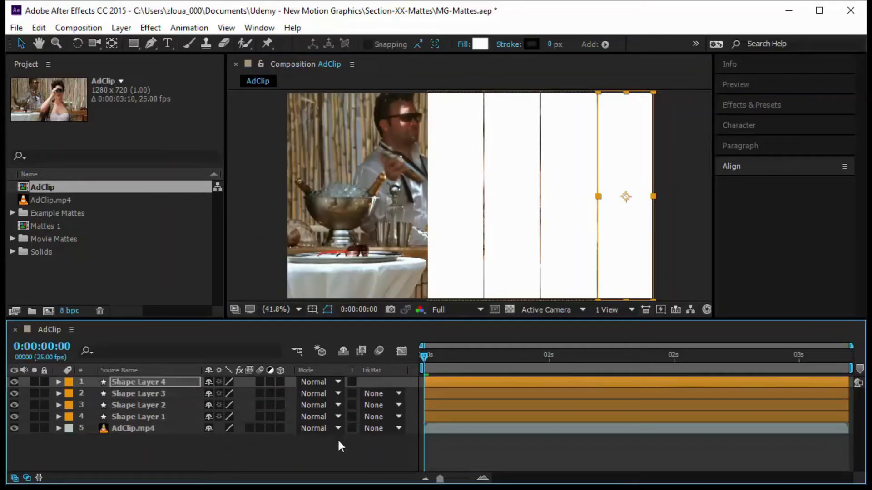
Pre-compose all four shape layers into a new composition named "Mattes 1", moving all attributes and opening it
click(375, 428)
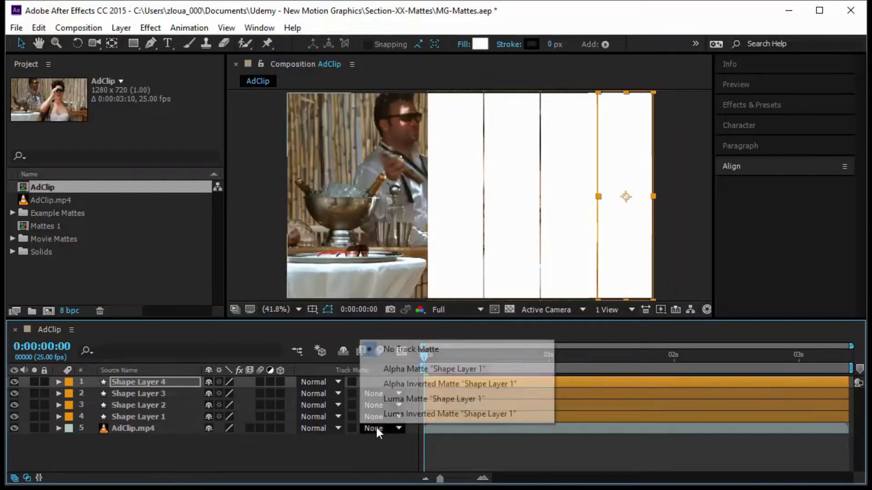
click(160, 415)
click(160, 415)
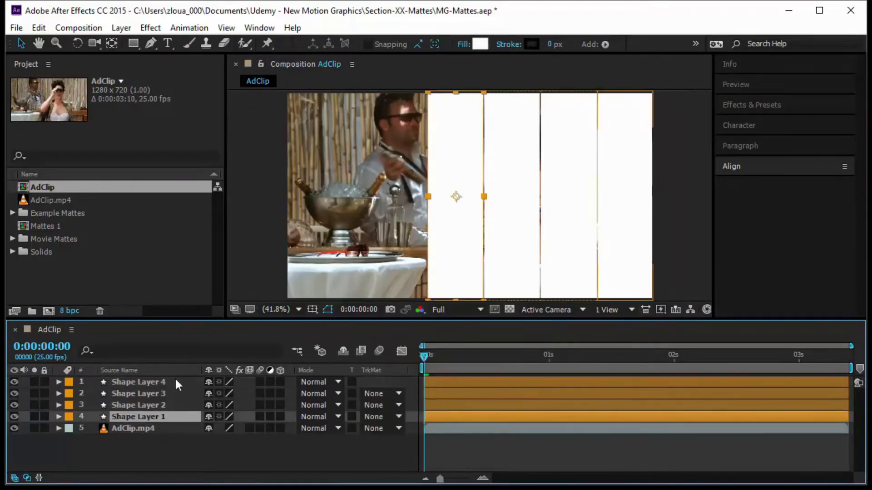
shift+click(175, 381)
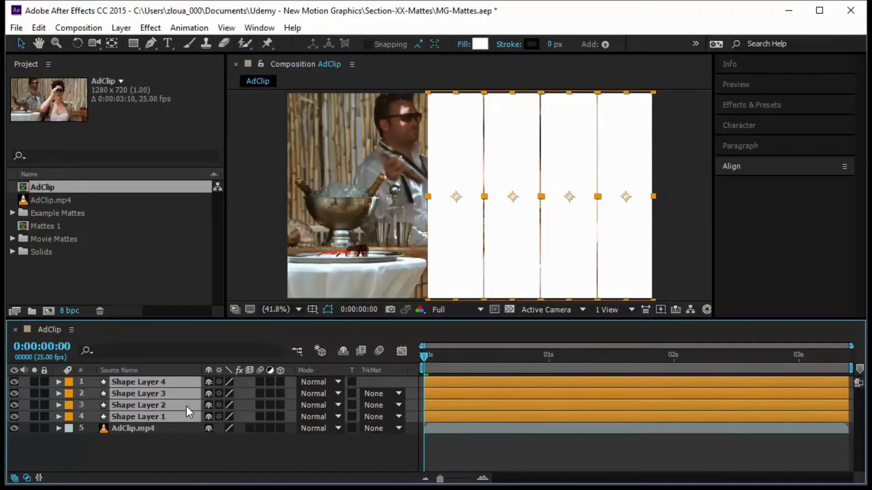
right_click(186, 407)
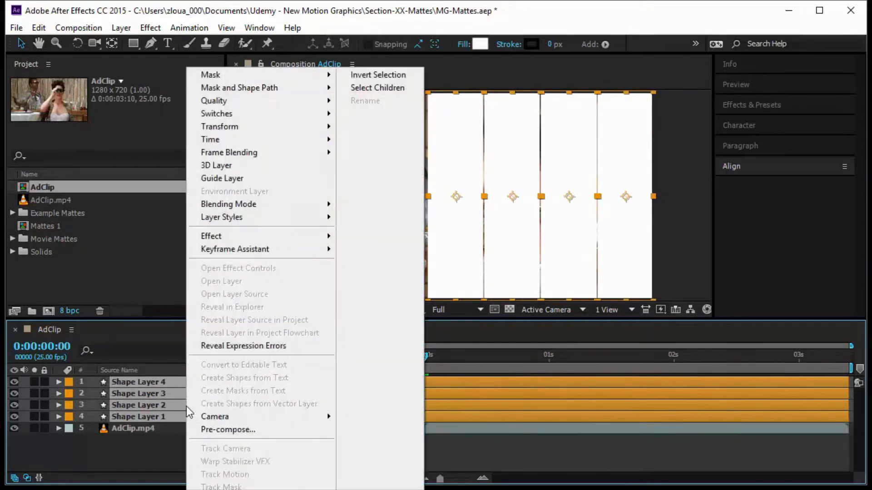
click(217, 429)
text(Ma)
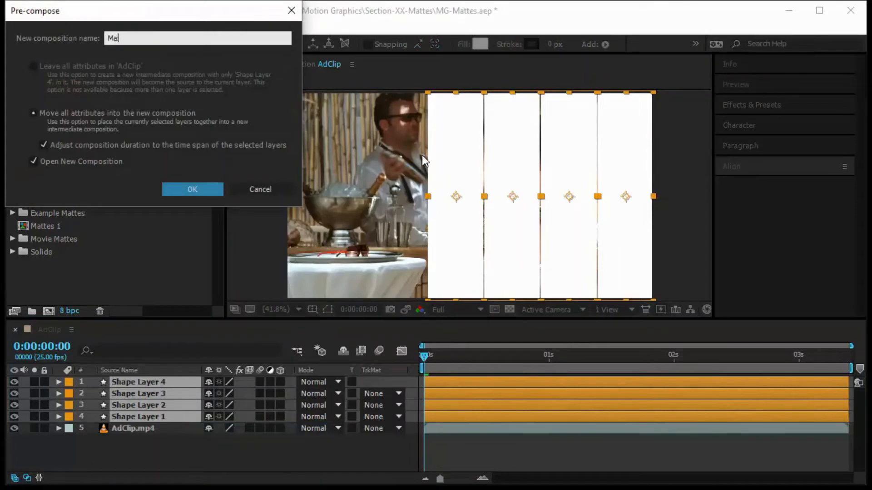
text(ttes 1)
key(Return)
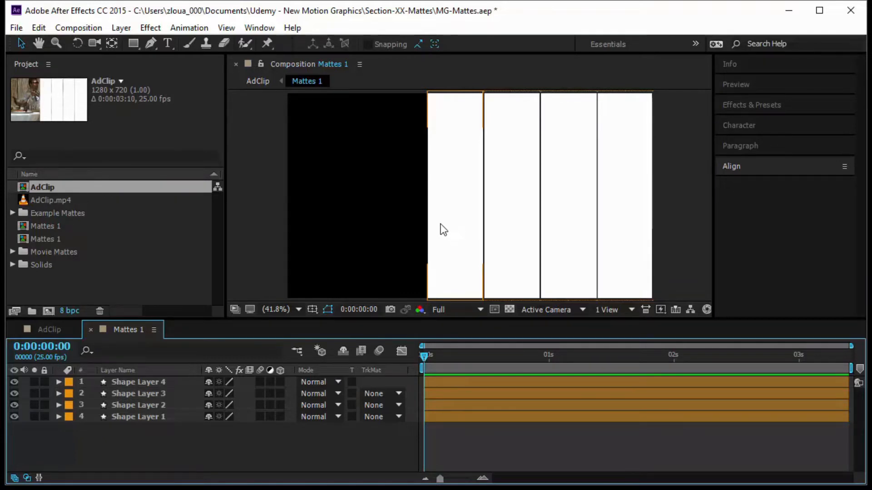
Set Position keyframes on all four shape layers at 0:00:00:12
drag(424, 354, 484, 365)
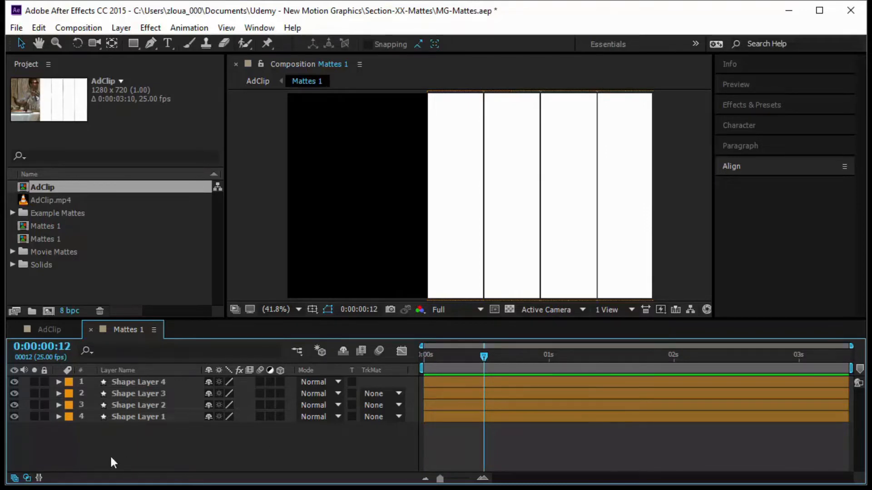
drag(114, 448, 150, 380)
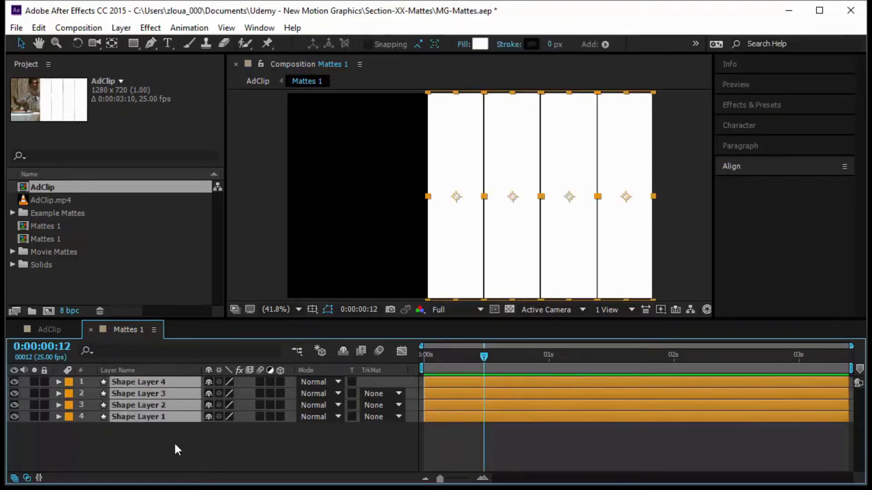
key(p)
key(alt+shift+p)
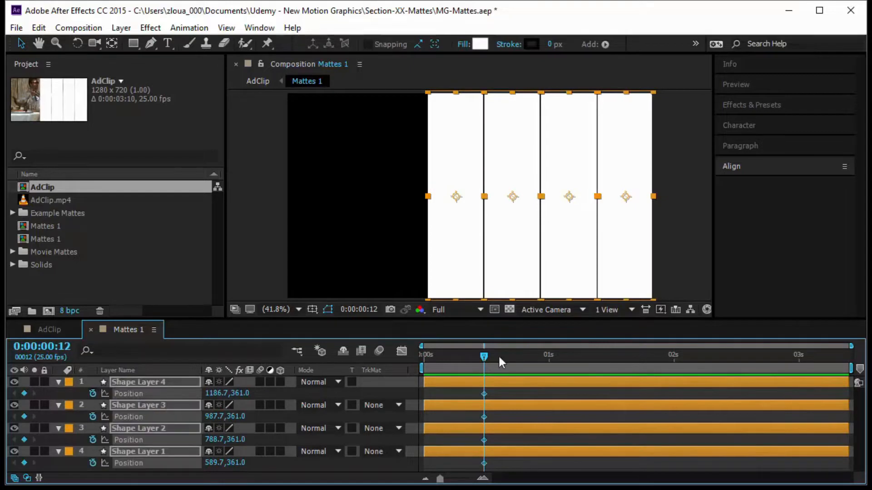
At 0:00:00:00, move Shape Layer 4 straight up out of the frame, to a Position of about 1186.7, -368.5
drag(483, 356, 415, 363)
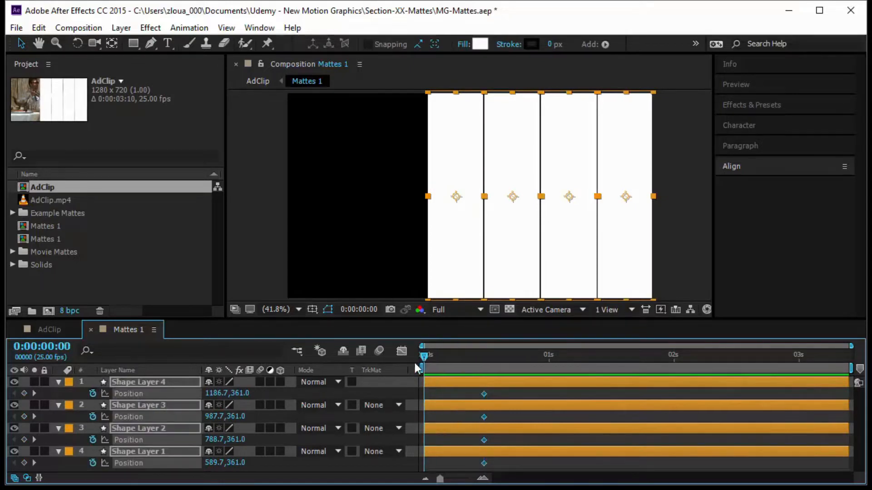
click(176, 356)
click(168, 382)
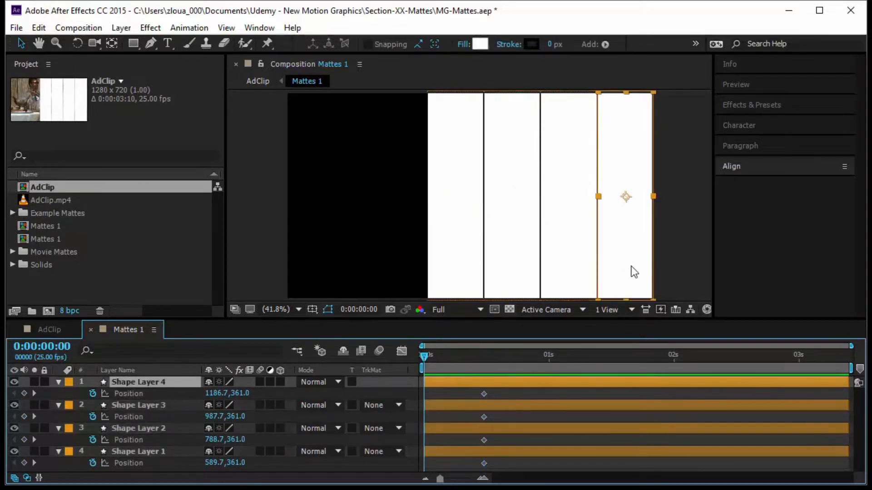
drag(634, 273, 626, 134)
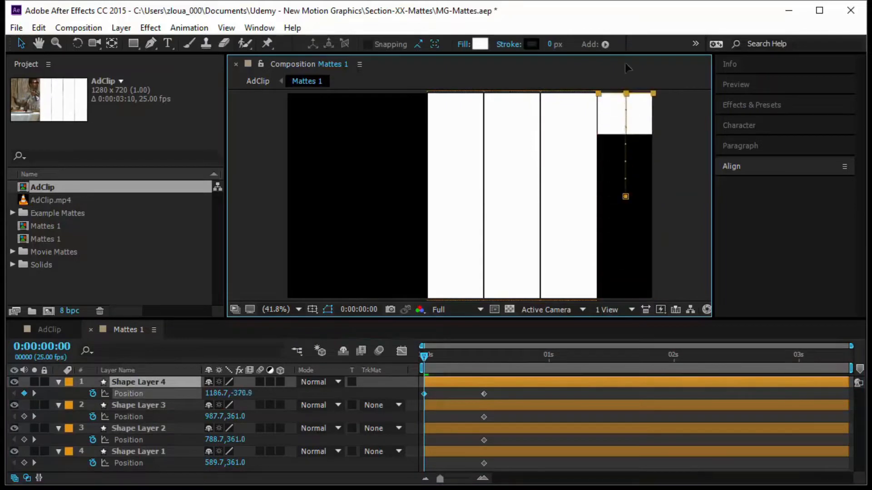
drag(625, 67, 627, 71)
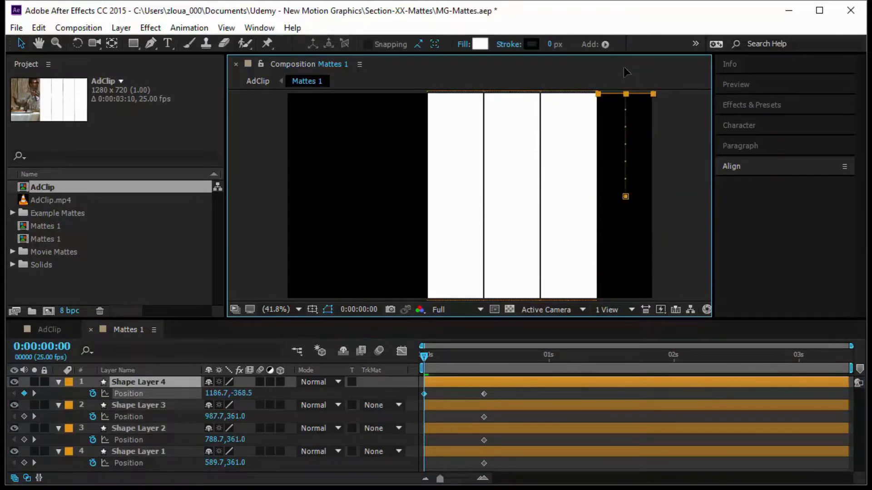
At 0:00:00:00, move Shape Layers 3 and 2 down out of the frame to about Y 1093 and Shape Layer 1 up to about Y -395
click(564, 156)
drag(565, 158, 580, 362)
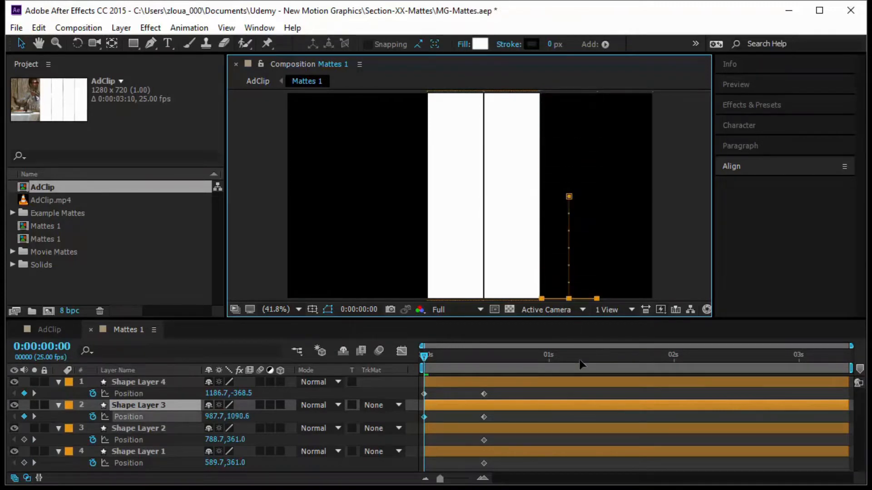
click(511, 243)
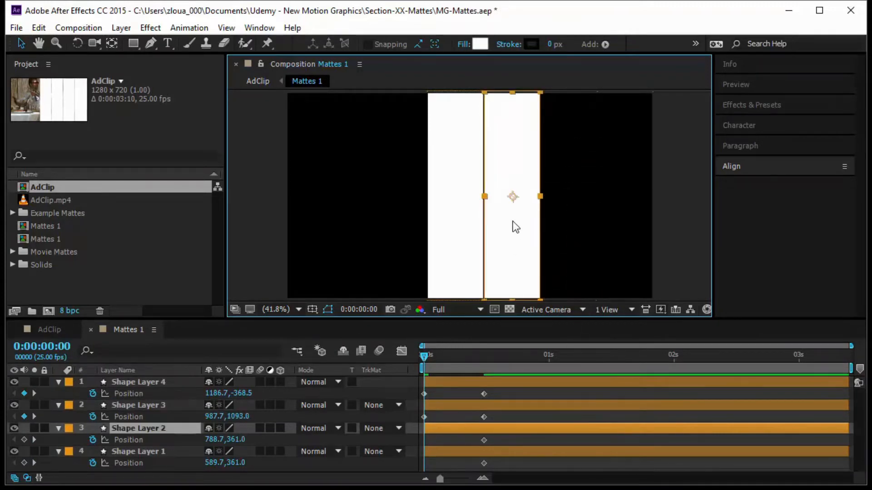
drag(509, 268, 521, 468)
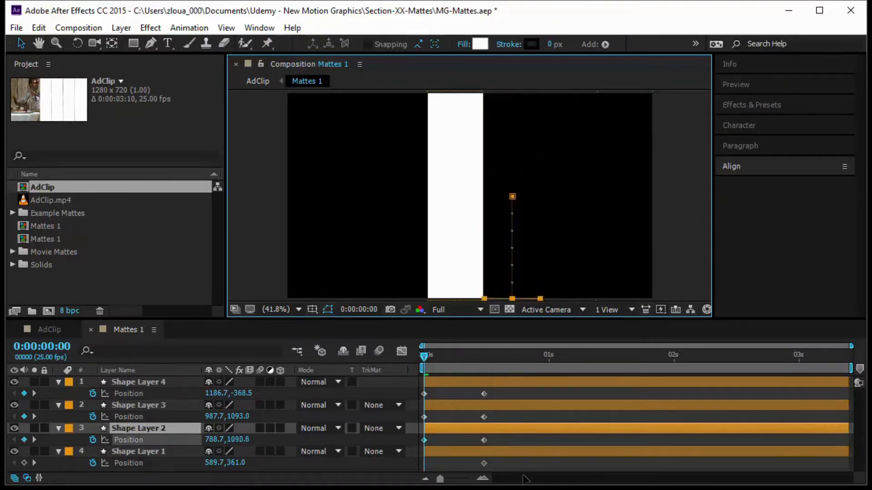
click(448, 241)
drag(453, 260, 452, 44)
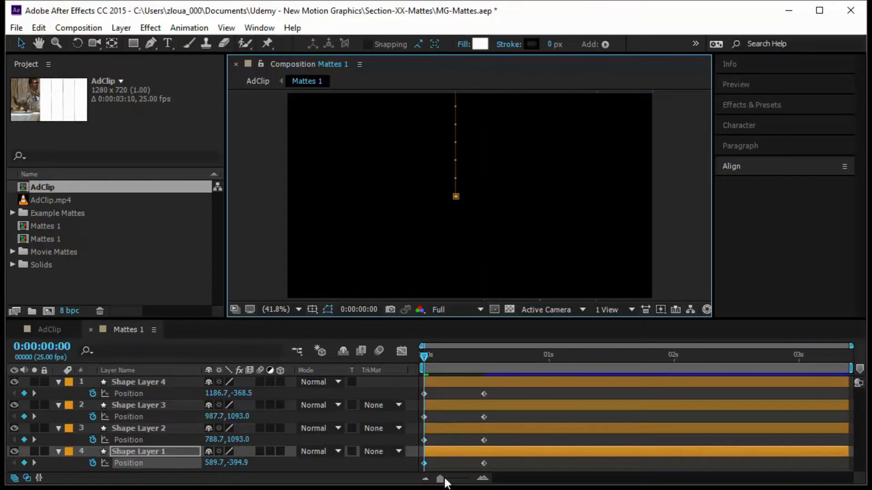
Apply Easy Ease to all Position keyframes and move the four ending keyframes to 2 seconds in the speed graph
drag(423, 357, 417, 473)
key(F9)
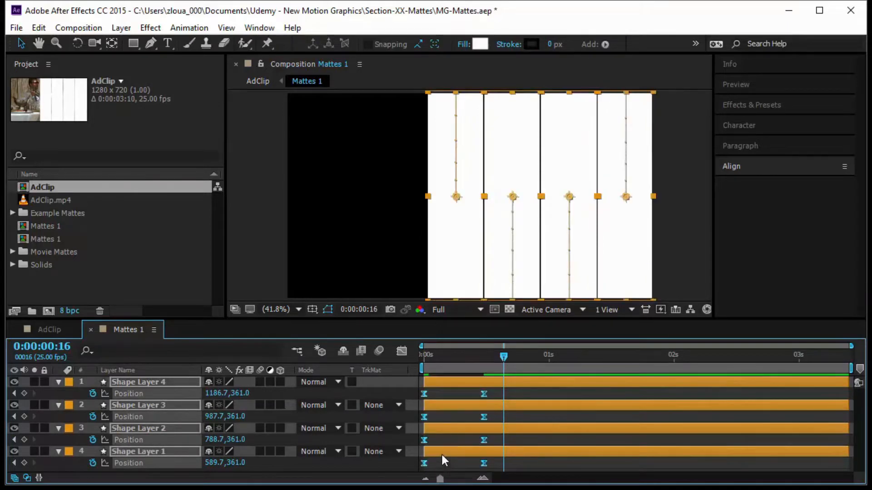
click(401, 352)
drag(440, 318, 439, 251)
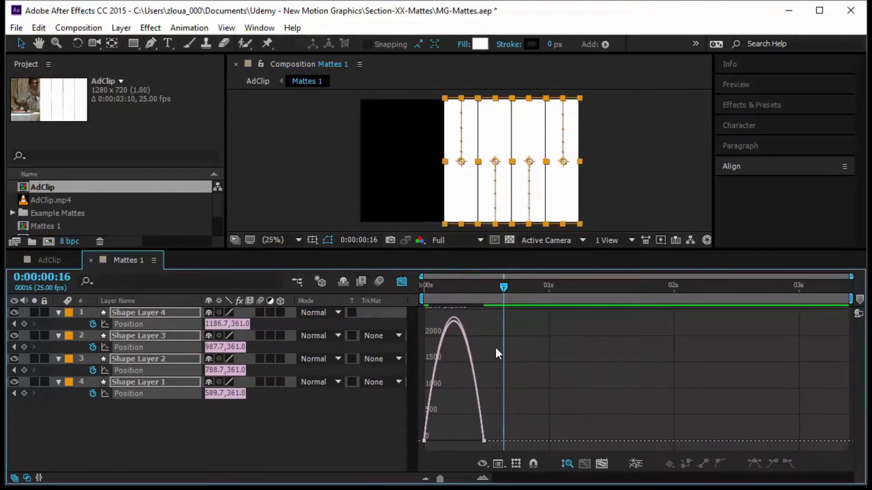
drag(494, 407, 527, 438)
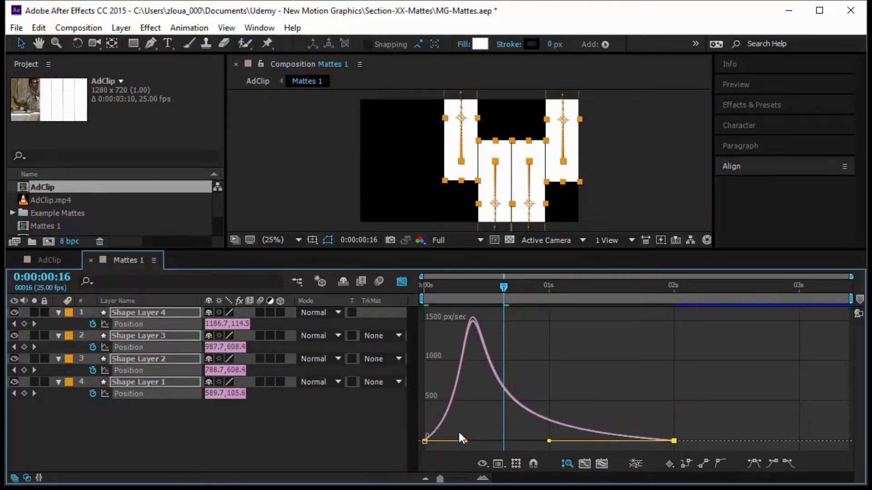
Shorten the starting keyframes' influence handles in the speed graph so the strips accelerate sooner, and return to the layer bars
click(424, 441)
drag(466, 441, 415, 451)
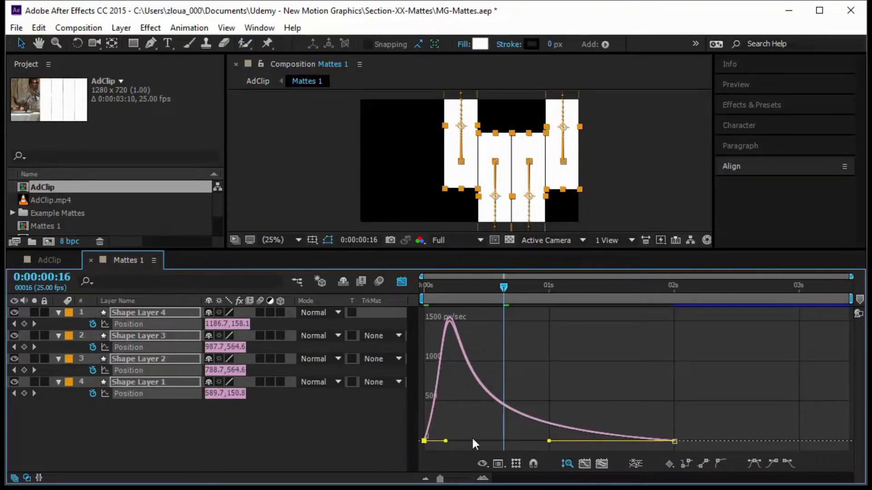
click(401, 282)
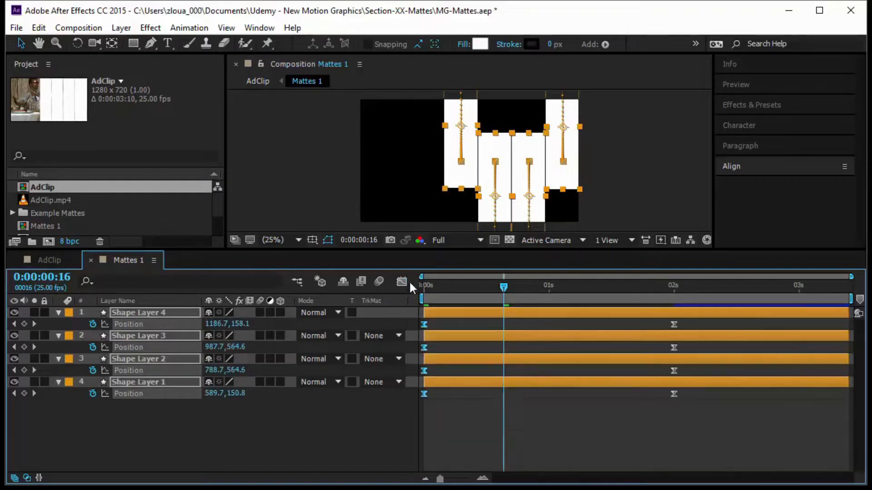
Preview the strip animation from the start of the composition
drag(503, 290, 353, 315)
click(521, 415)
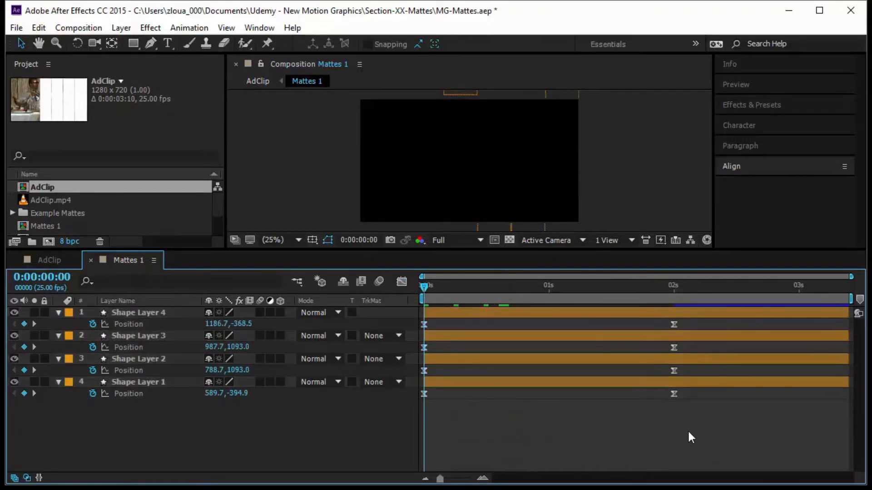
key(space)
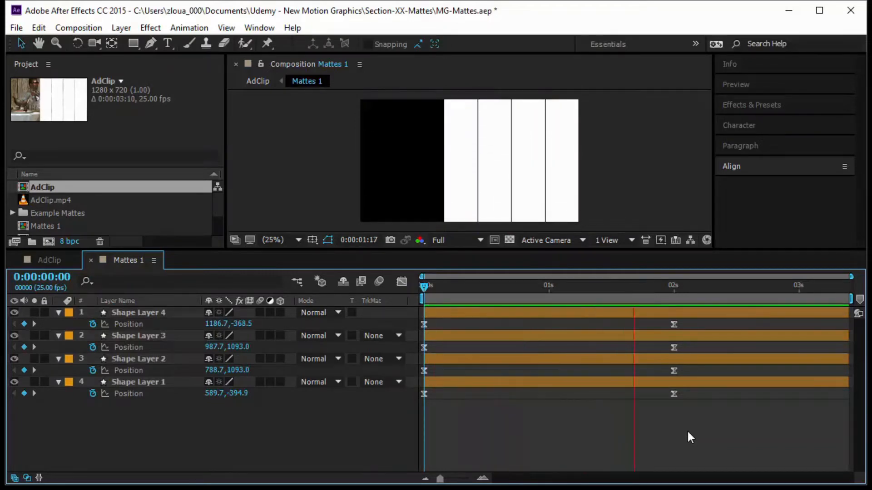
Shift Shape Layer 3's bar about 4 frames later and move its ending Position keyframe to 1 second
click(434, 286)
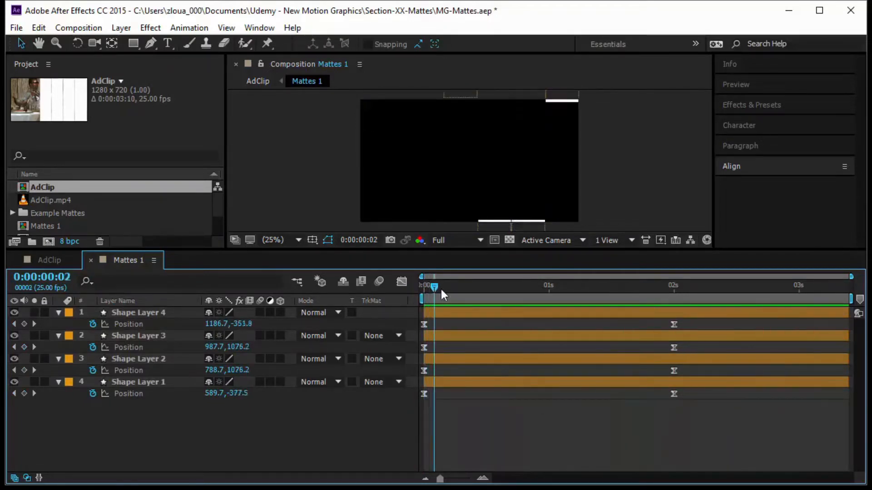
drag(442, 290, 567, 317)
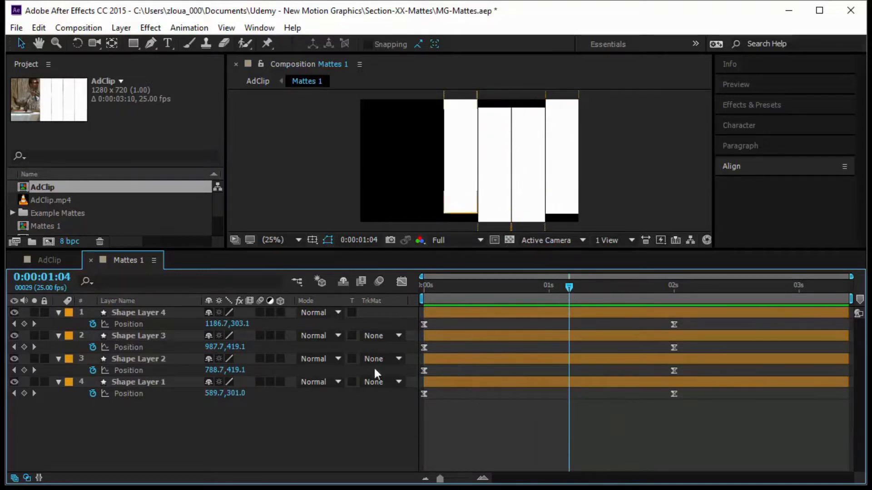
click(537, 193)
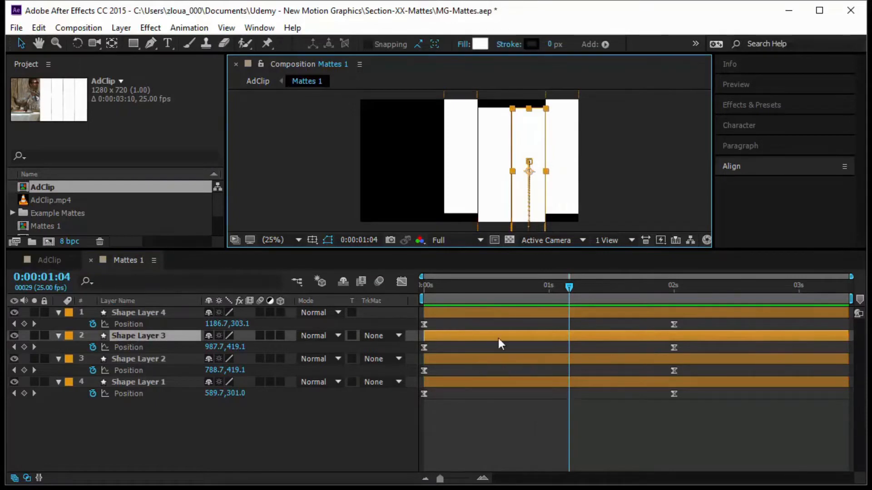
drag(499, 339, 516, 338)
click(683, 353)
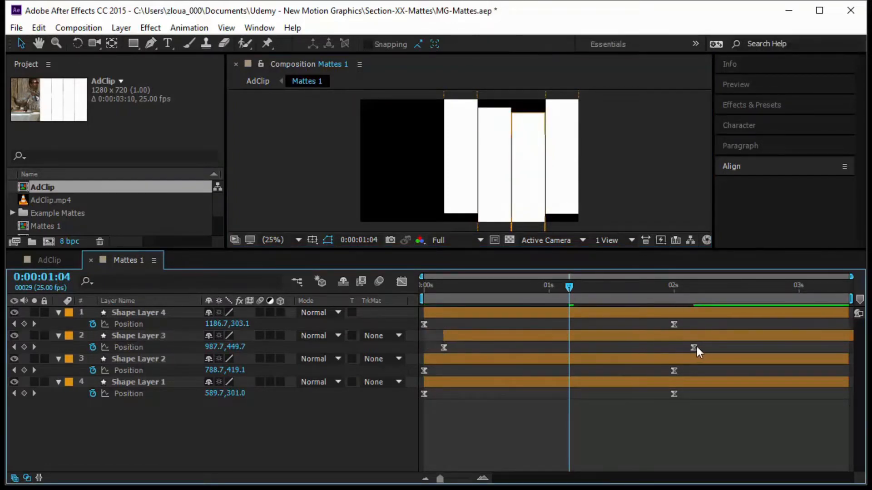
drag(694, 348, 548, 356)
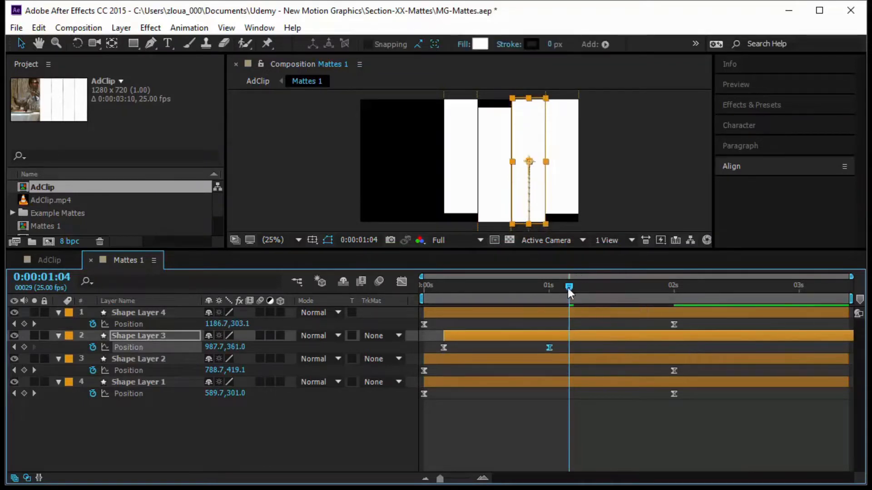
Shift Shape Layer 1's bar with its Position keyframes about 2 frames later to stagger the strips
drag(569, 287, 508, 404)
click(468, 156)
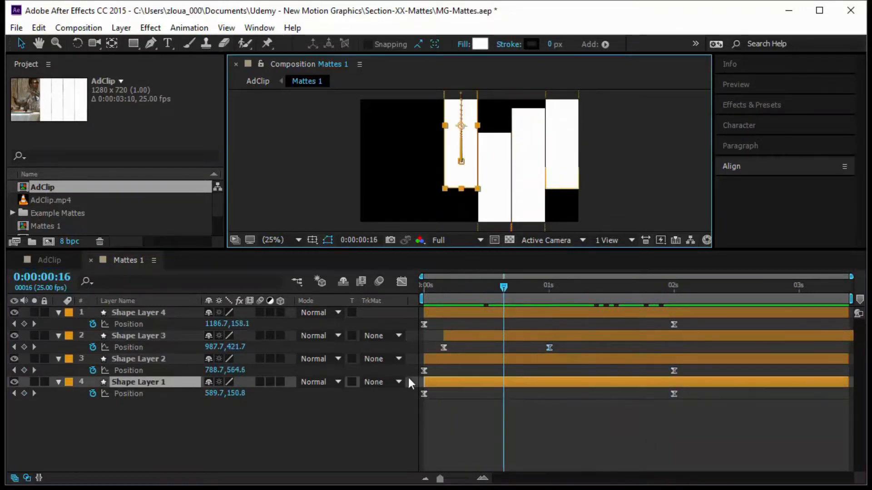
drag(443, 382, 453, 383)
Scrub Mattes 1 back to 0:00:00:00 and preview the staggered strip animation
click(475, 312)
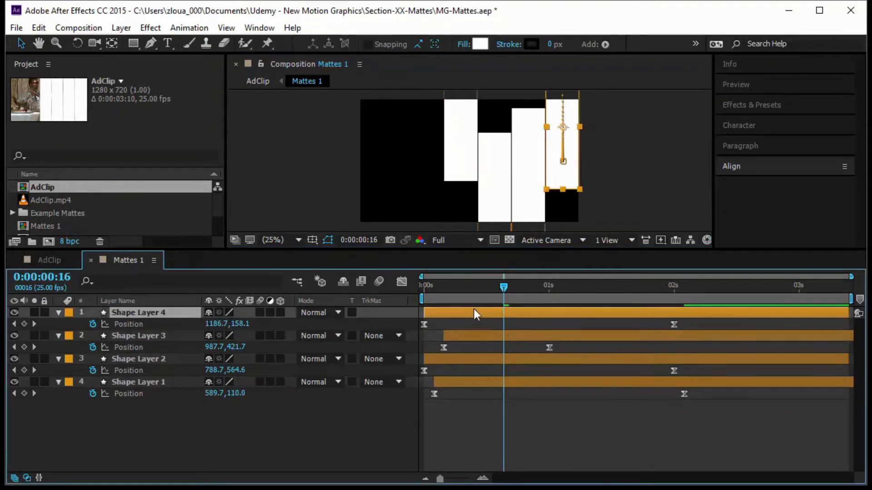
drag(503, 286, 382, 314)
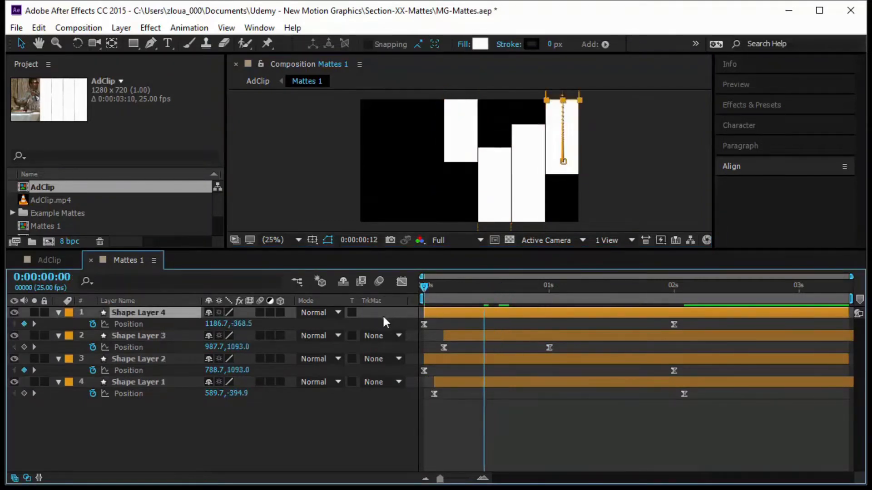
click(485, 422)
key(space)
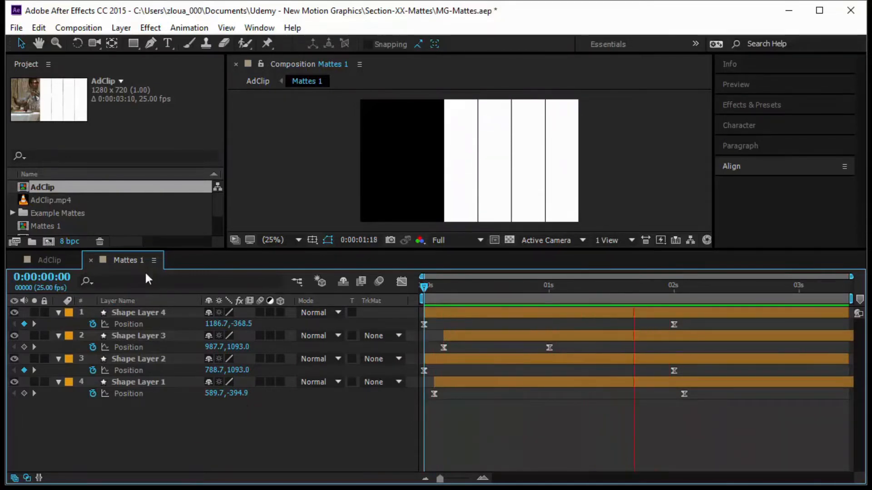
Return to the AdClip composition, enlarge the viewer, and set AdClip.mp4's track matte to Alpha Matte "Mattes 1"
click(58, 262)
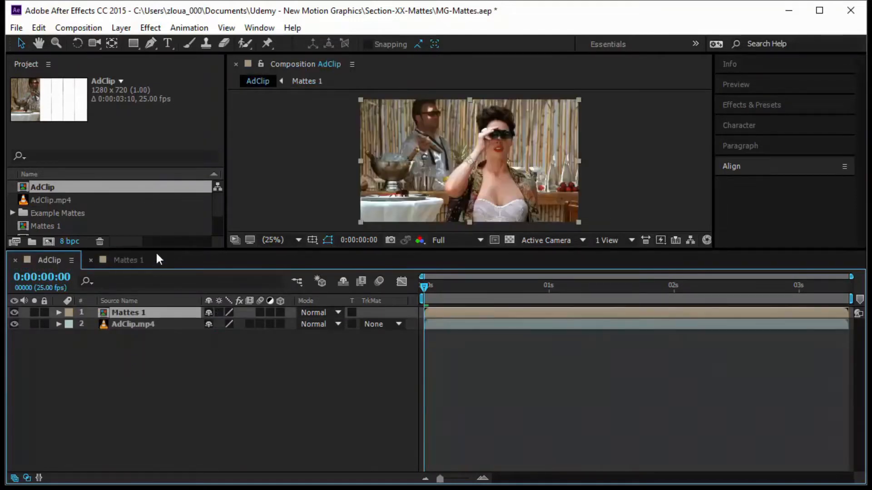
drag(158, 251, 159, 320)
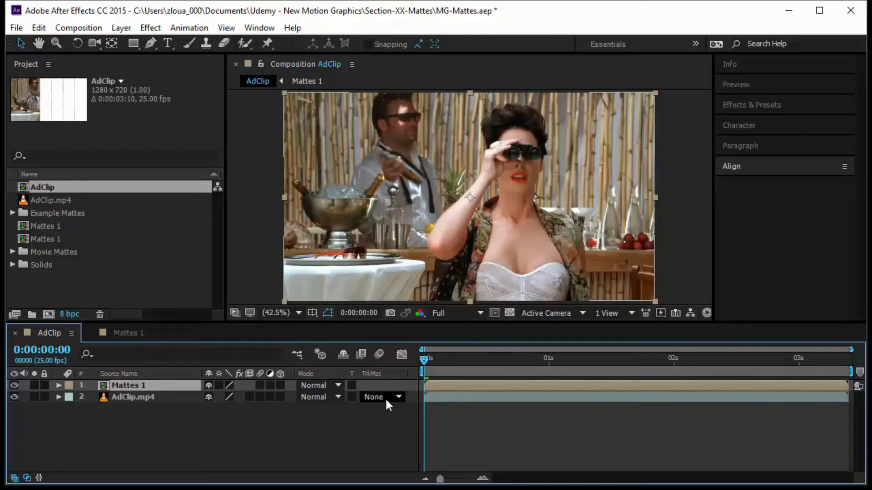
click(27, 478)
click(28, 478)
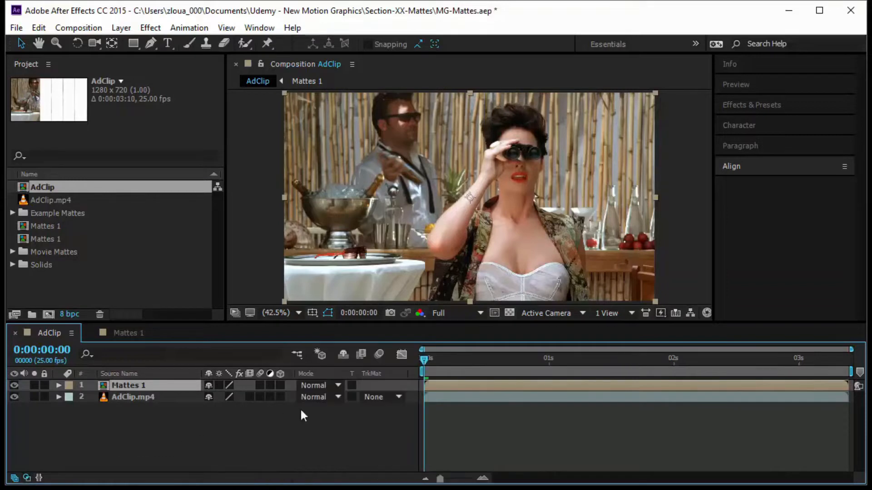
click(393, 396)
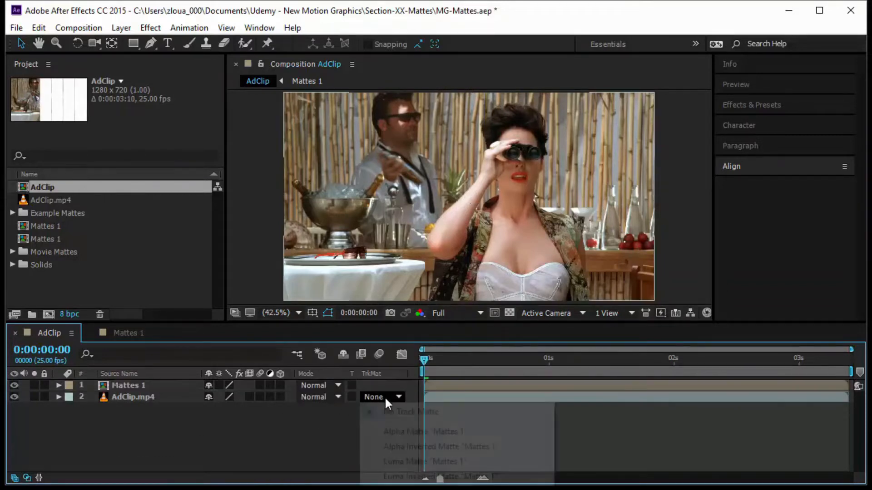
click(460, 431)
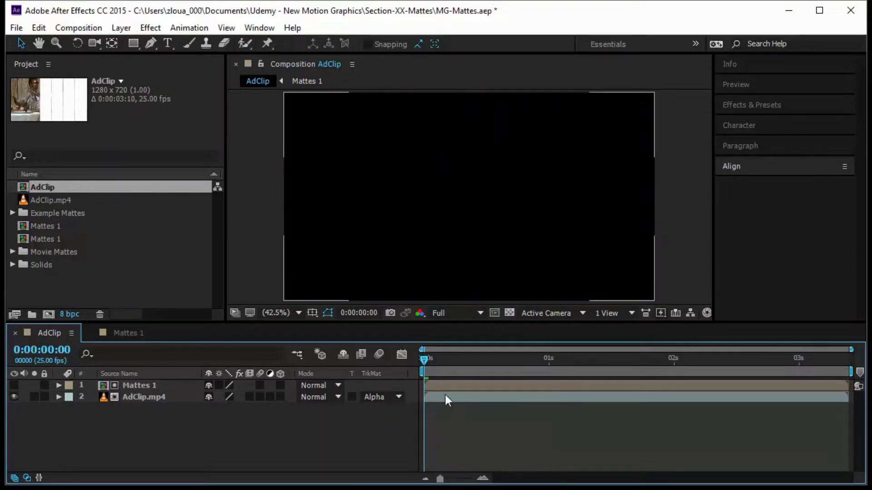
Scrub through and preview the matte reveal of the video in the AdClip composition
drag(424, 360, 354, 422)
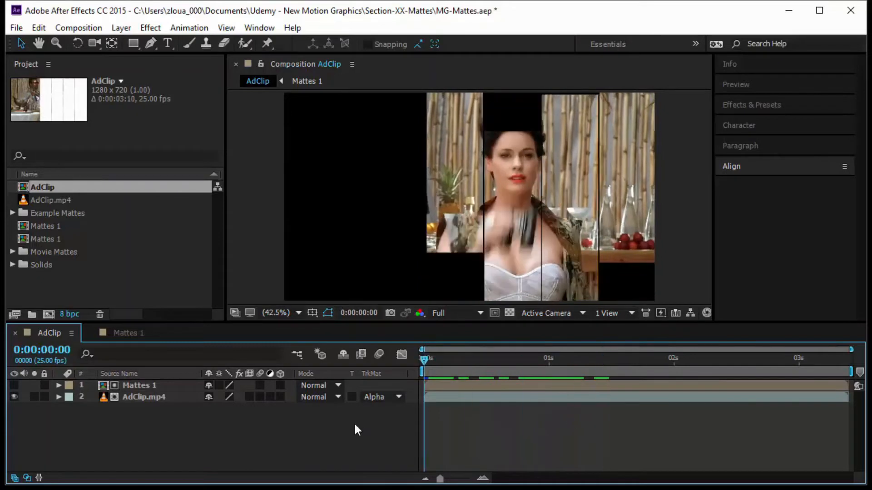
key(space)
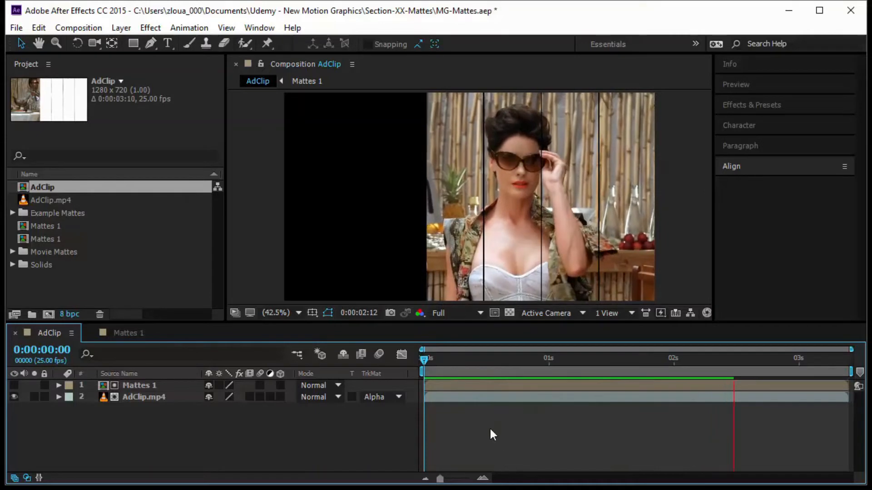
drag(424, 361, 624, 399)
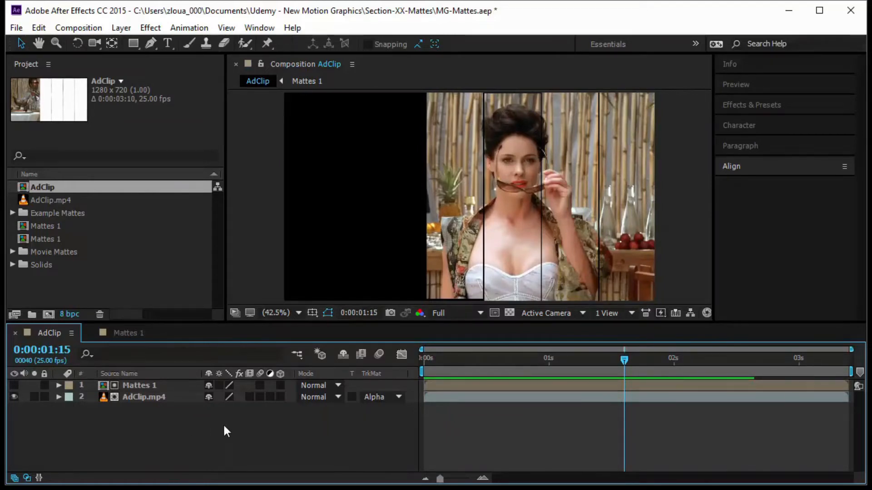
drag(624, 361, 616, 399)
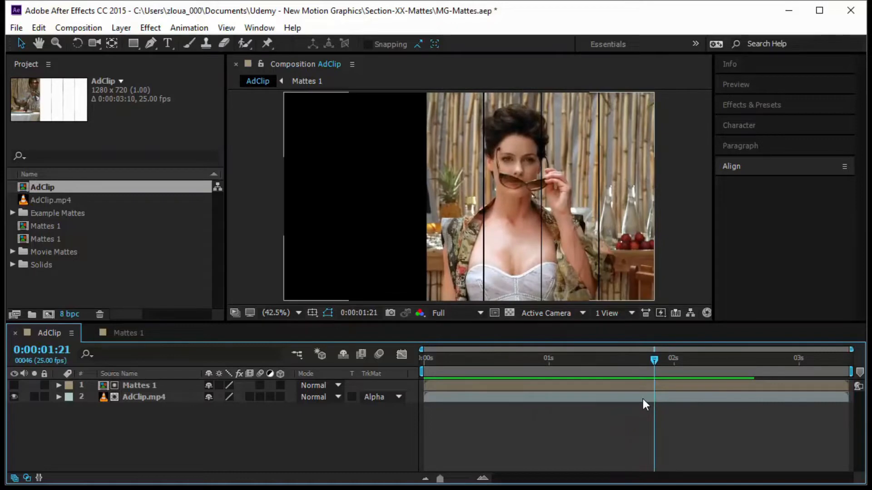
key(space)
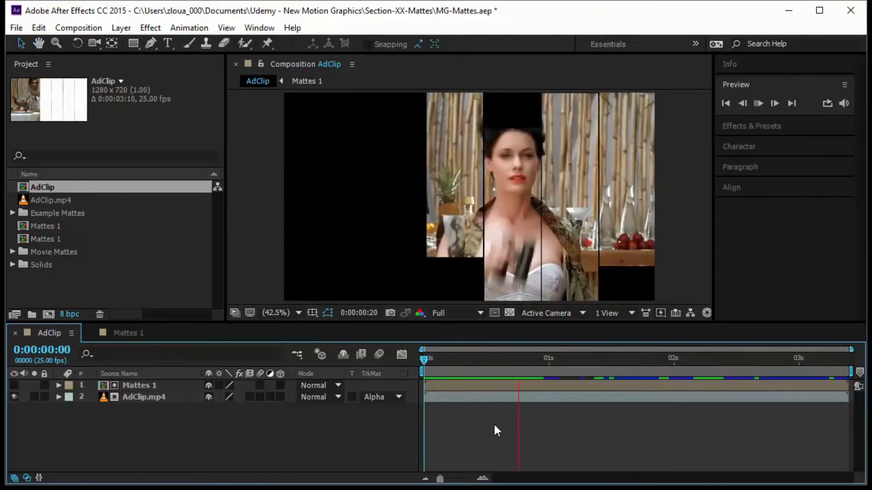
In the Mattes 1 composition at 0:00:01:23, examine Shape Layer 4's Contents and Transform properties, then collapse the layer
click(138, 333)
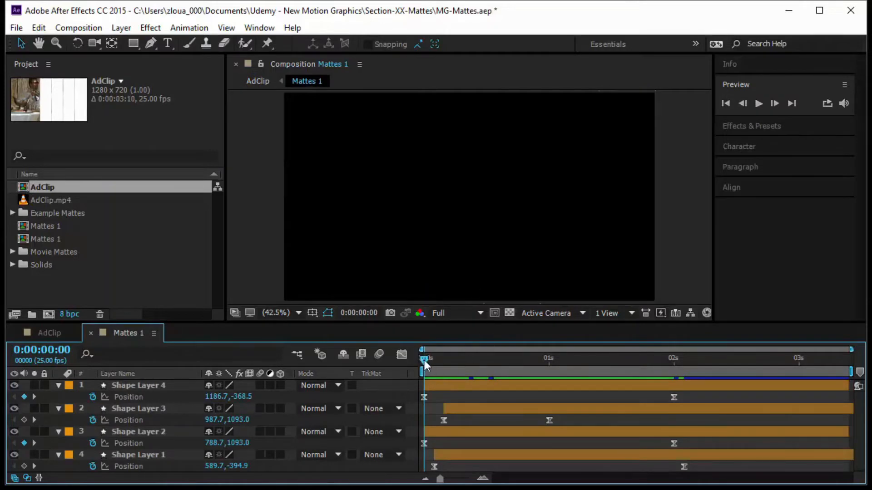
drag(424, 360, 663, 402)
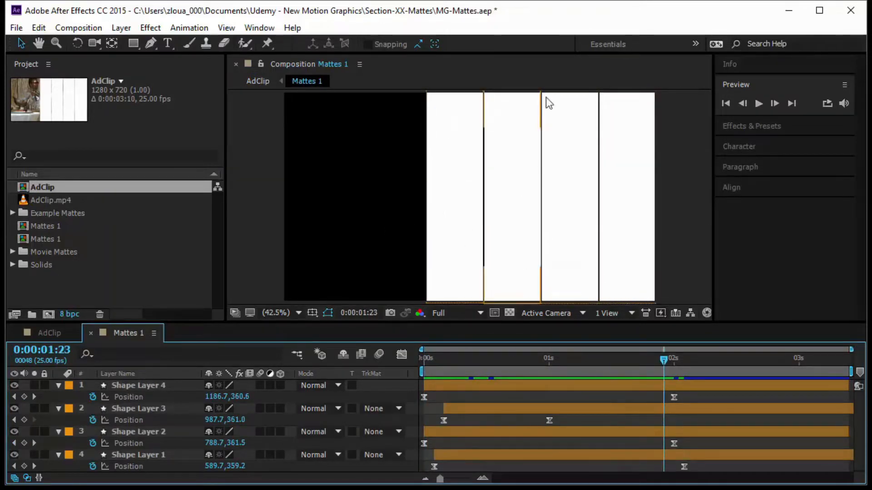
click(138, 385)
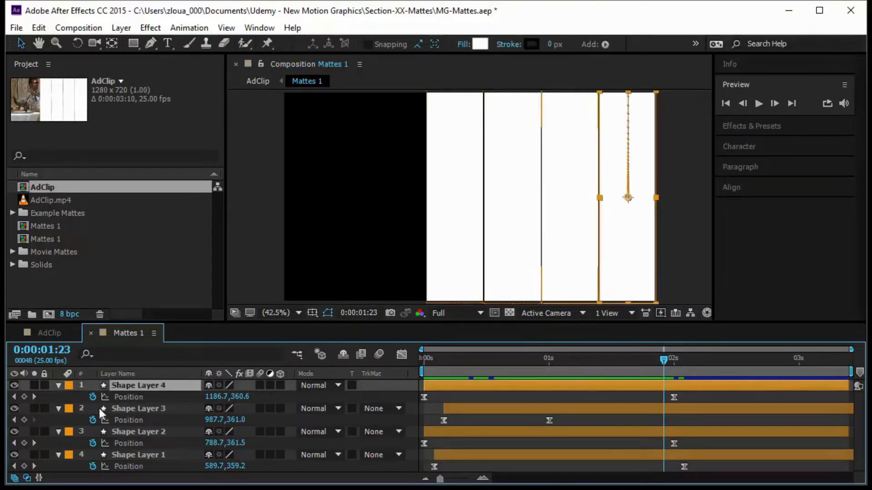
click(55, 385)
click(55, 385)
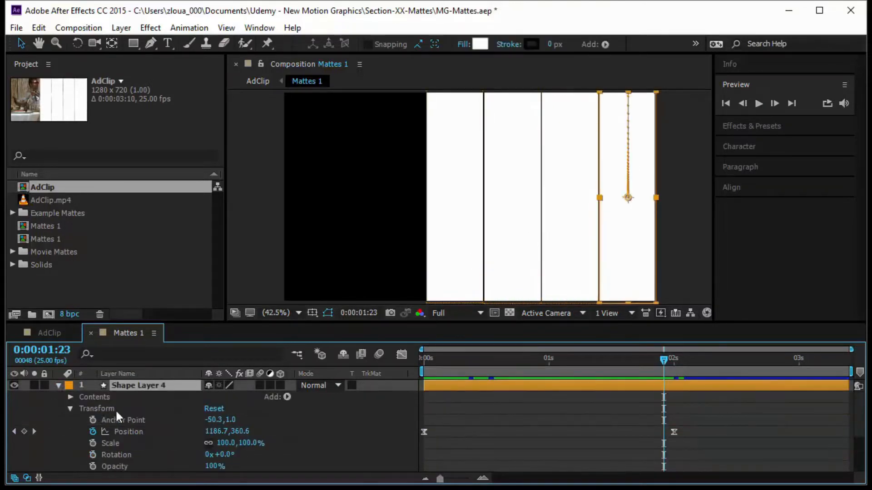
click(70, 397)
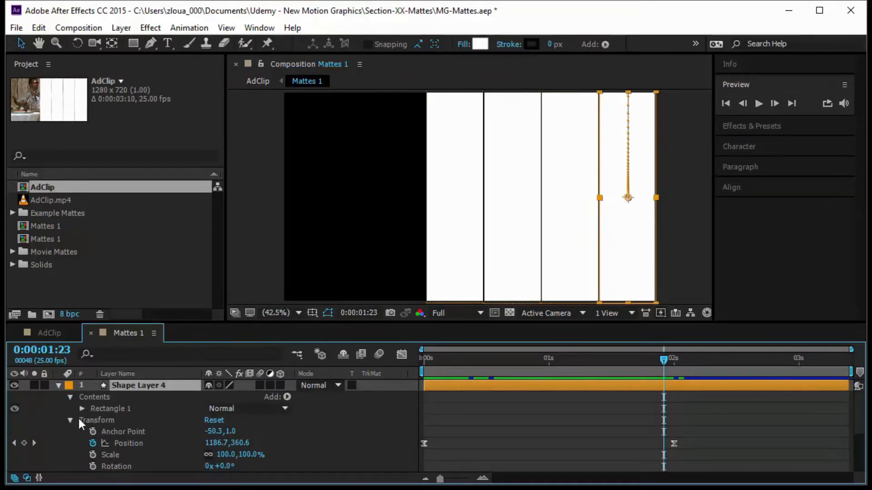
click(57, 386)
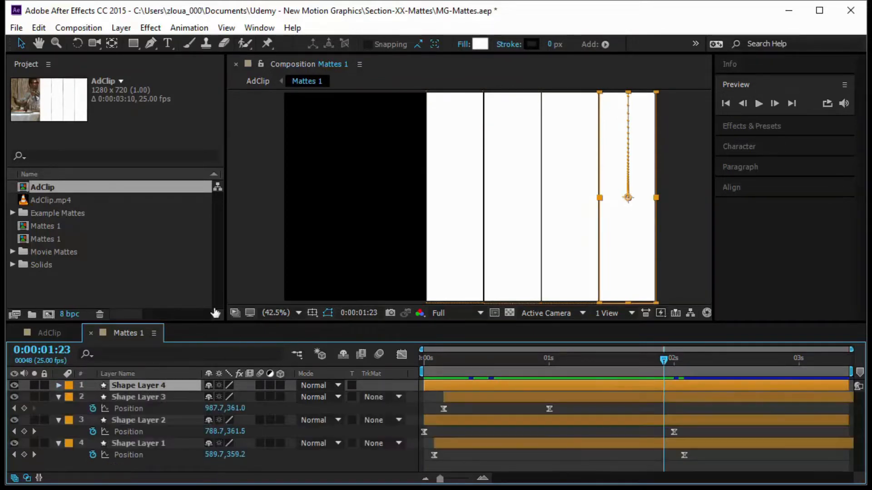
In the AdClip composition, set the Mattes 1 layer's Rotation to 90°
click(46, 333)
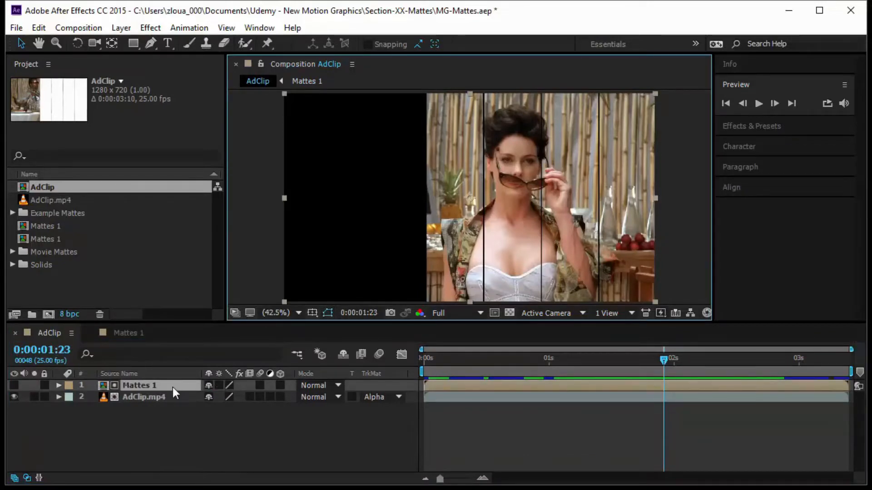
key(r)
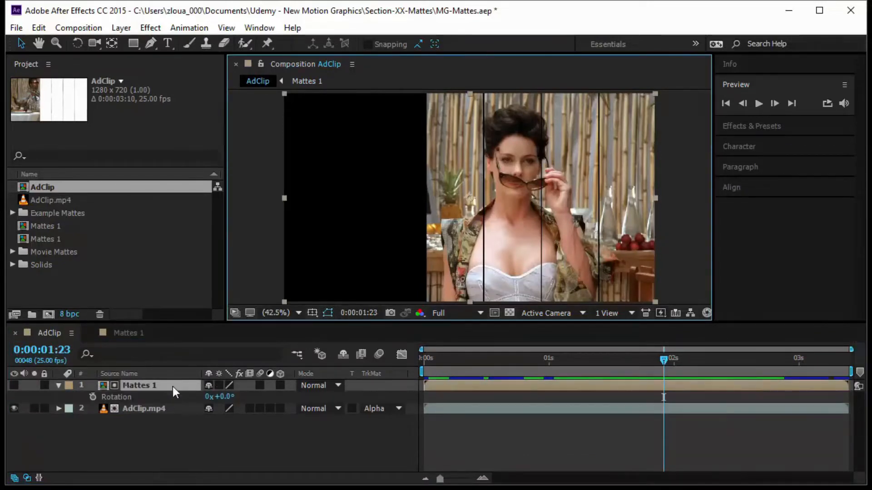
click(227, 398)
text(90)
key(Return)
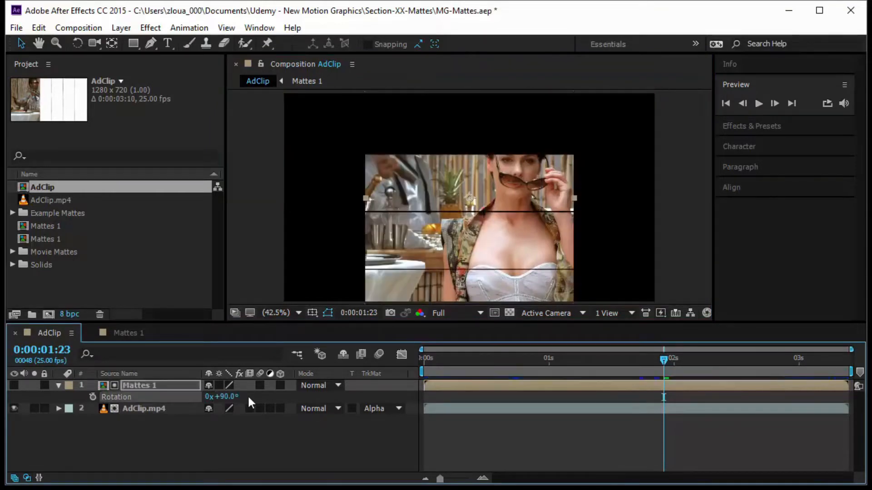
Temporarily show the rotated Mattes 1 layer and reposition it so its horizontal strips span the frame's height slightly right of centre
click(14, 386)
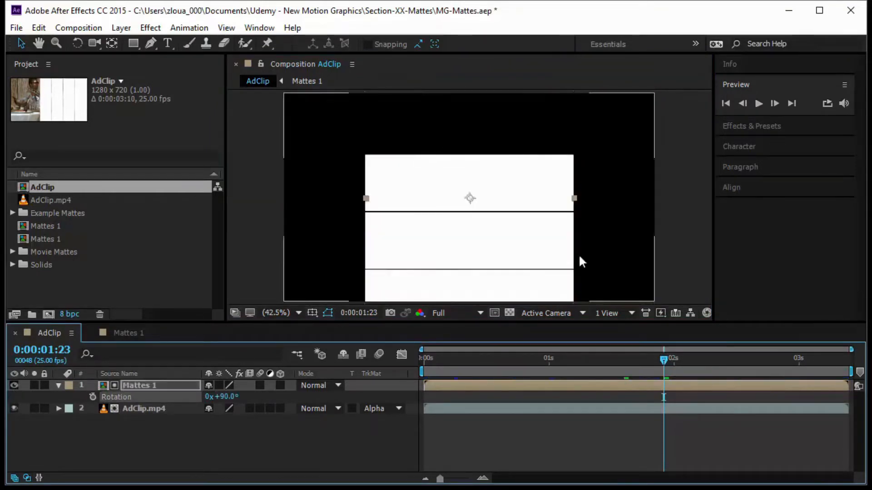
drag(470, 205, 553, 131)
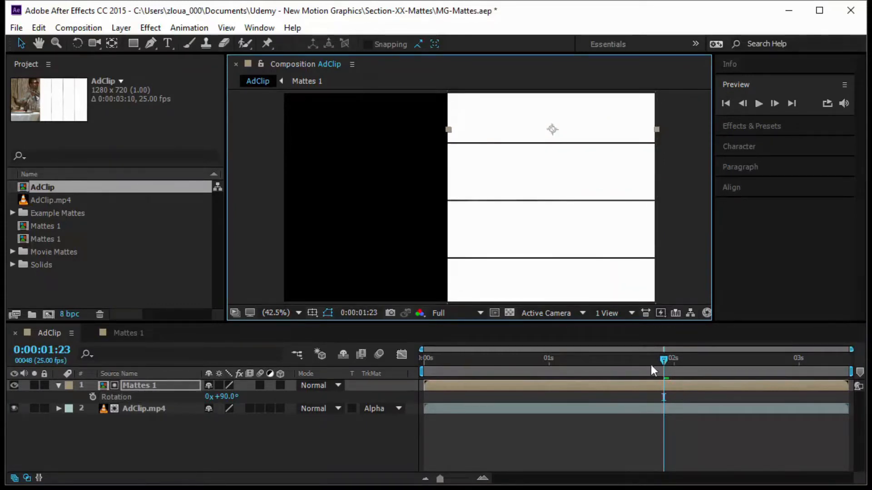
click(15, 386)
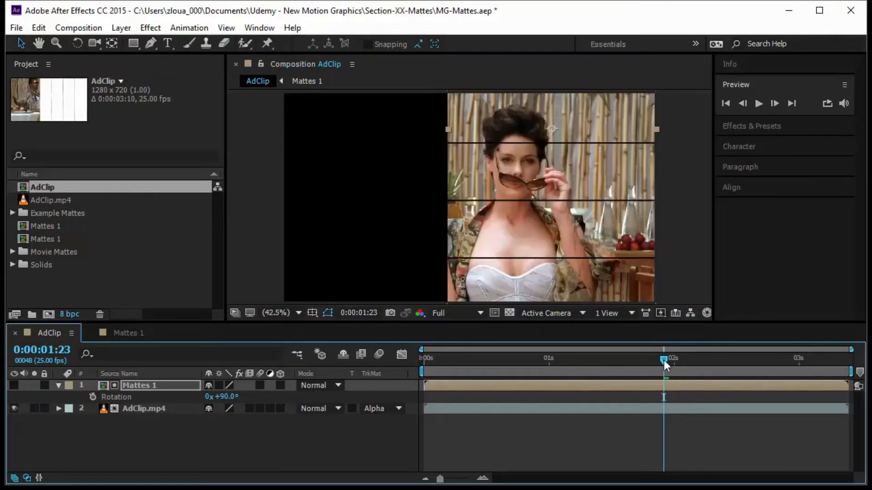
drag(664, 361, 690, 447)
drag(574, 244, 540, 211)
Preview the horizontal strip reveal of the video from 0:00:00:00
drag(688, 359, 404, 404)
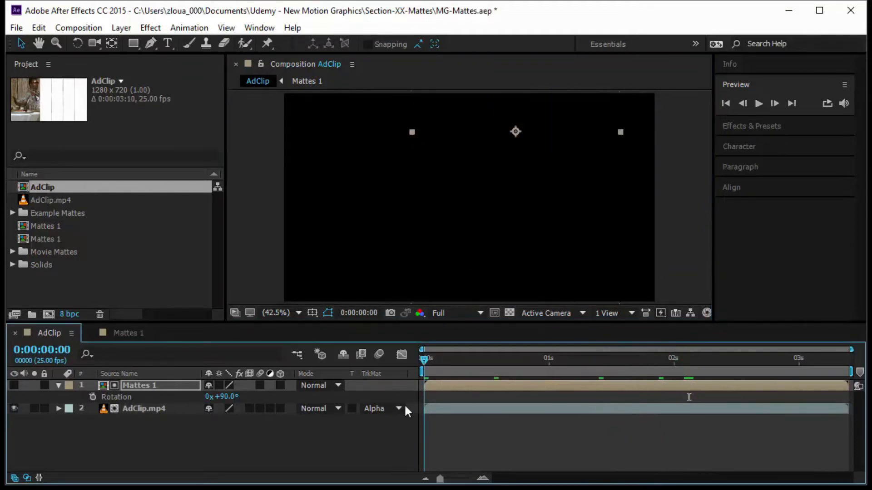
key(space)
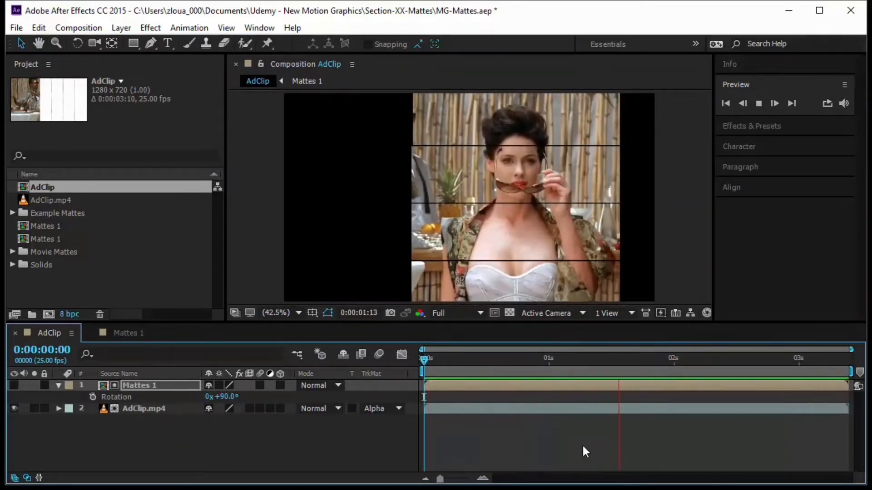
drag(424, 358, 367, 366)
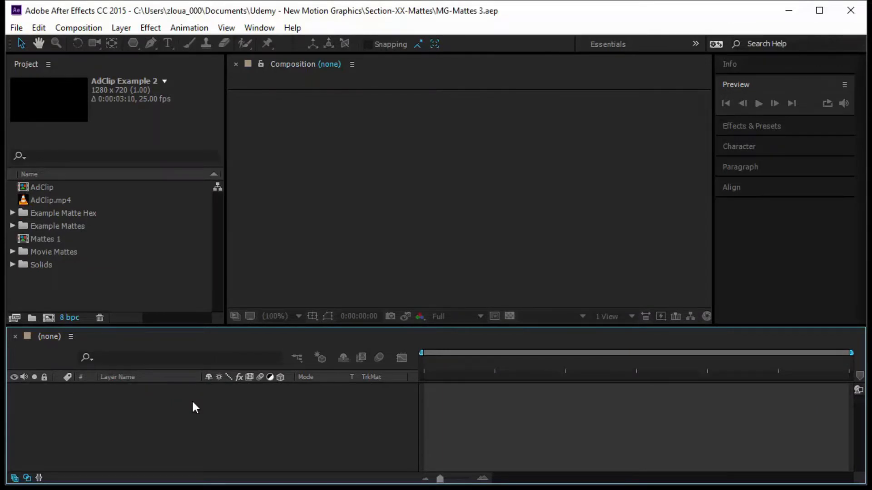
Create a 1280 × 720 px composition named Mattes 2 at 25 fps with a duration of 0:00:03:10
click(49, 317)
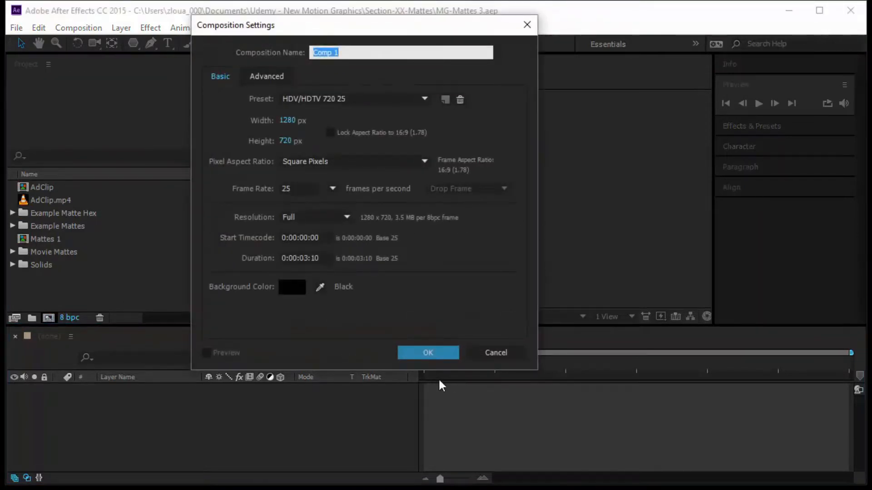
text(Mattes 2)
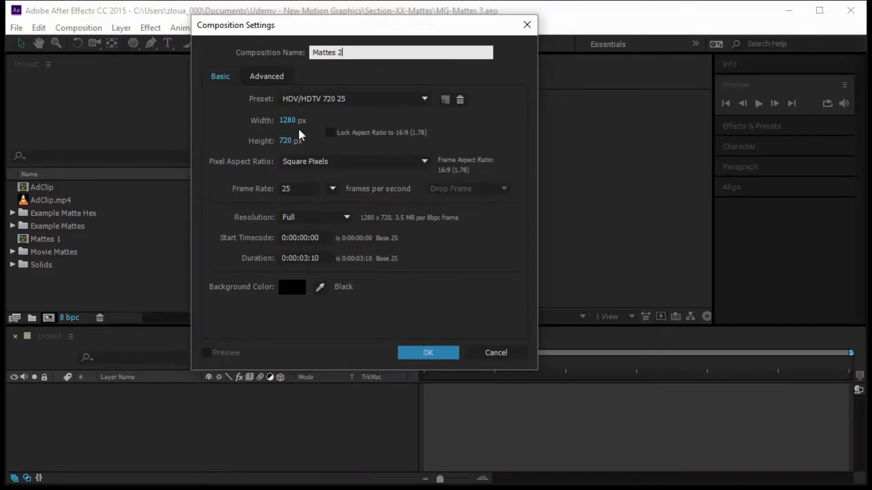
click(424, 354)
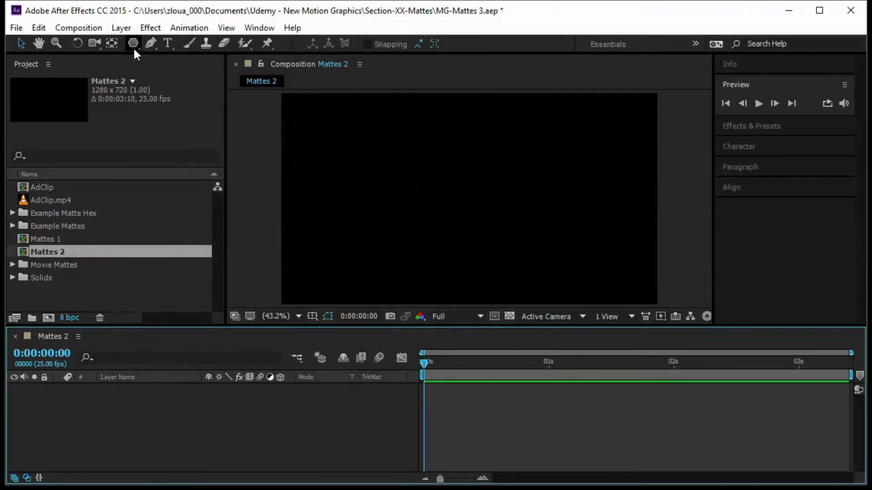
Draw a white, strokeless rectangle about 218 × 729 px along the frame's left edge and centre its anchor point
drag(133, 44, 176, 42)
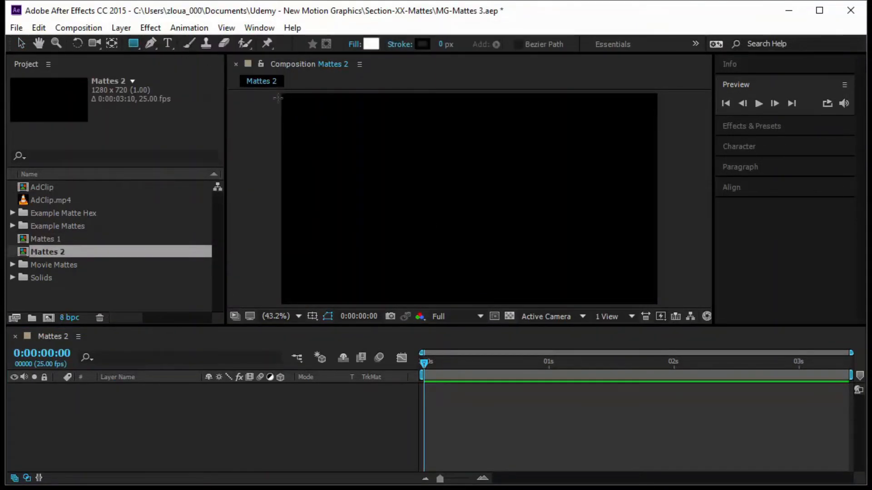
drag(279, 93, 343, 306)
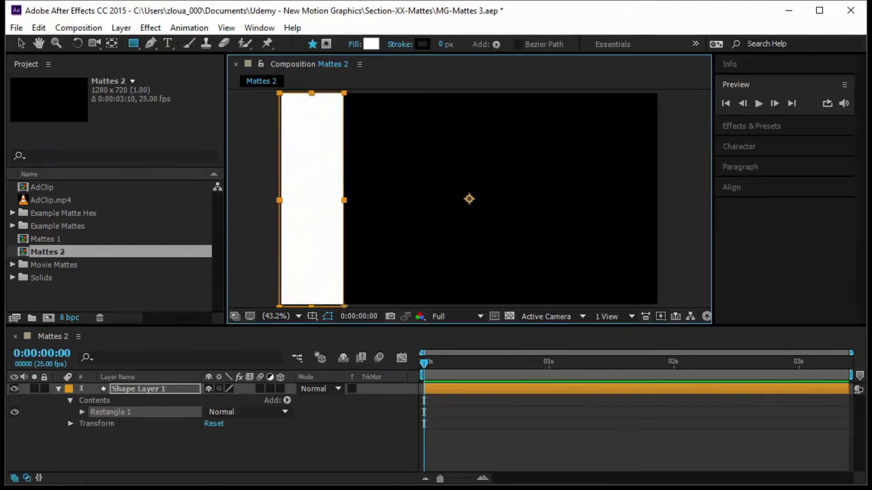
key(ctrl+alt+Home)
Unlink the rectangle path's size proportions and set its width to 203.3 px, slightly less than 1280/6
click(82, 412)
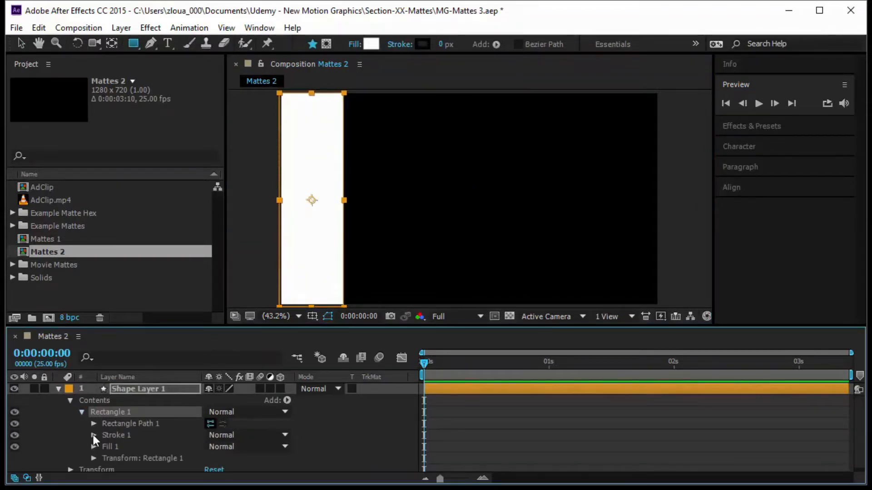
click(92, 424)
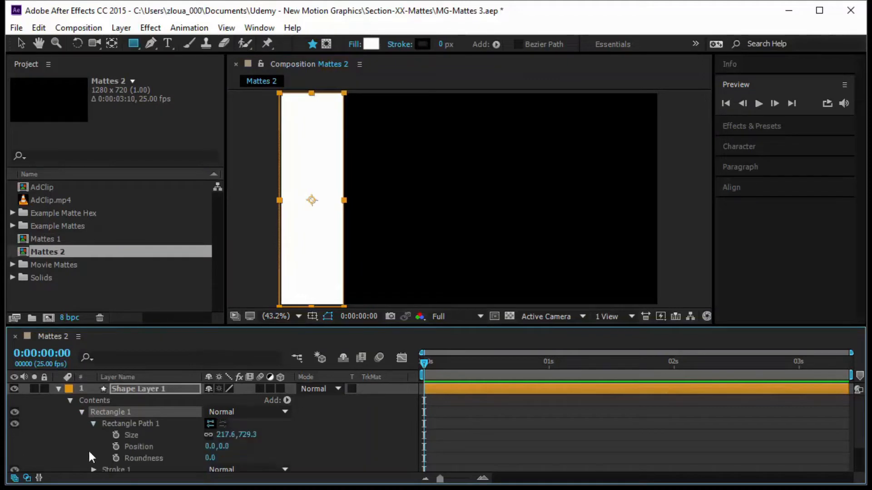
click(225, 435)
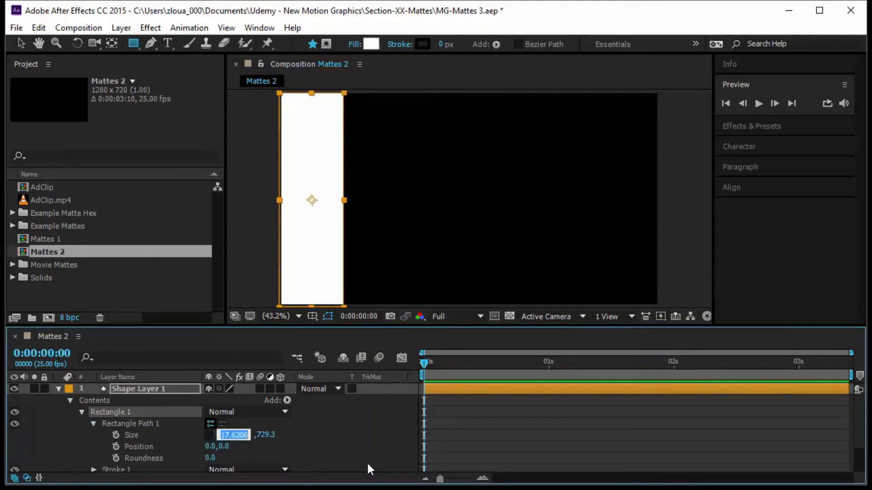
text(1280/)
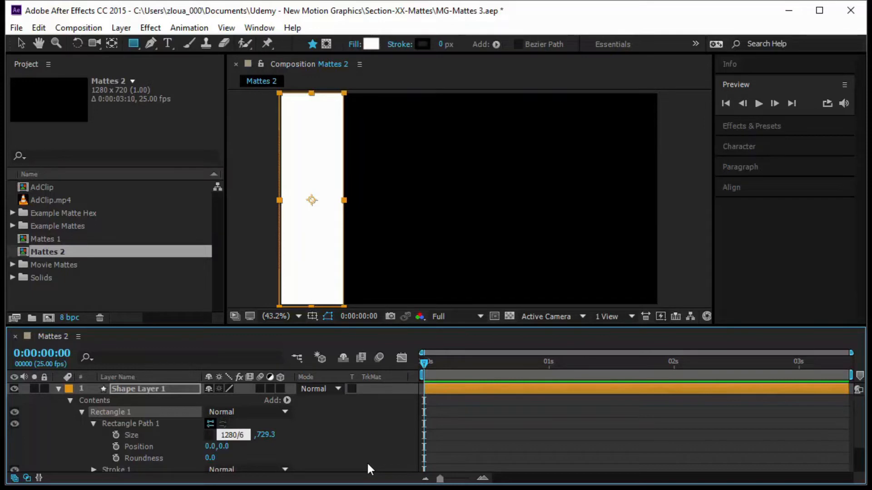
text(6)
key(Return)
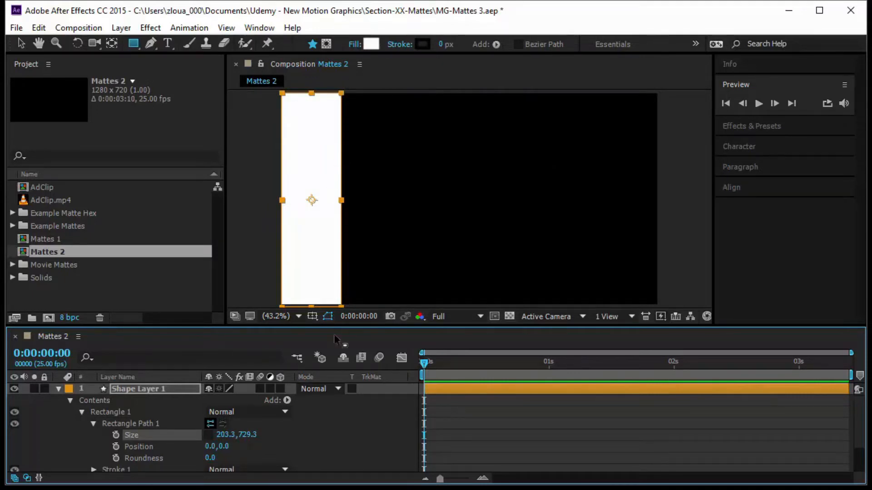
Collapse Shape Layer 1 and align it to the bottom edge of the composition
click(59, 389)
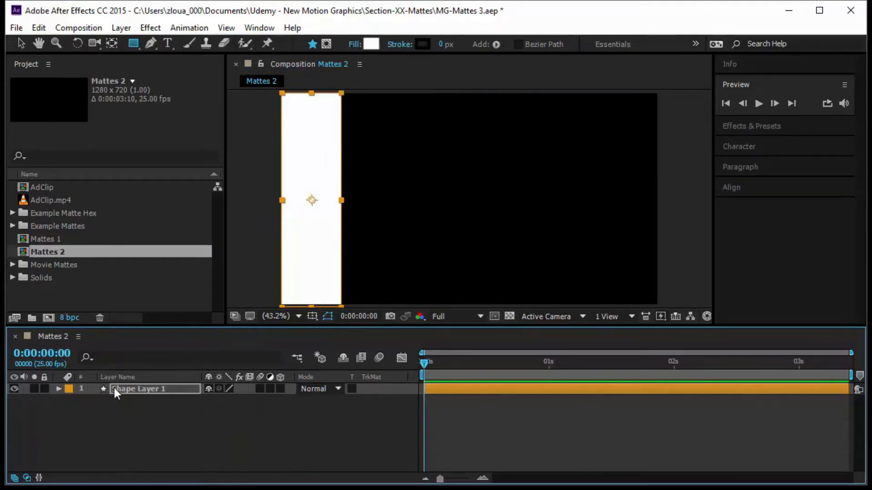
click(732, 187)
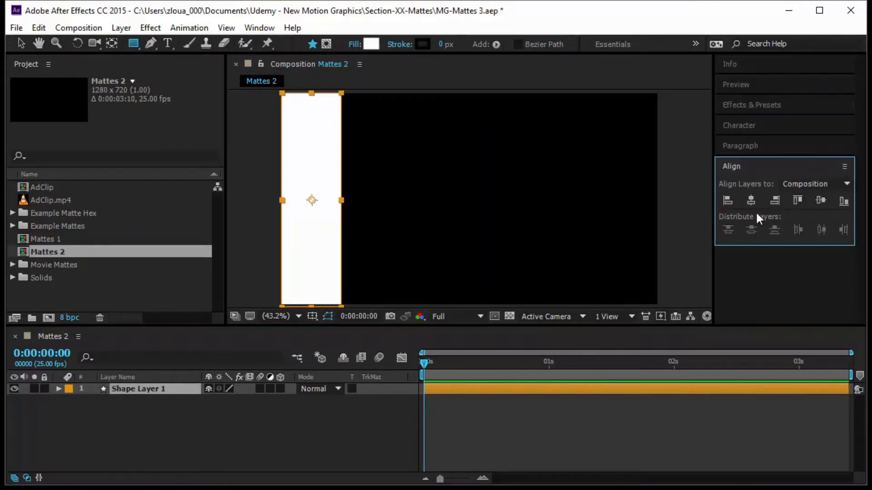
click(841, 208)
click(312, 450)
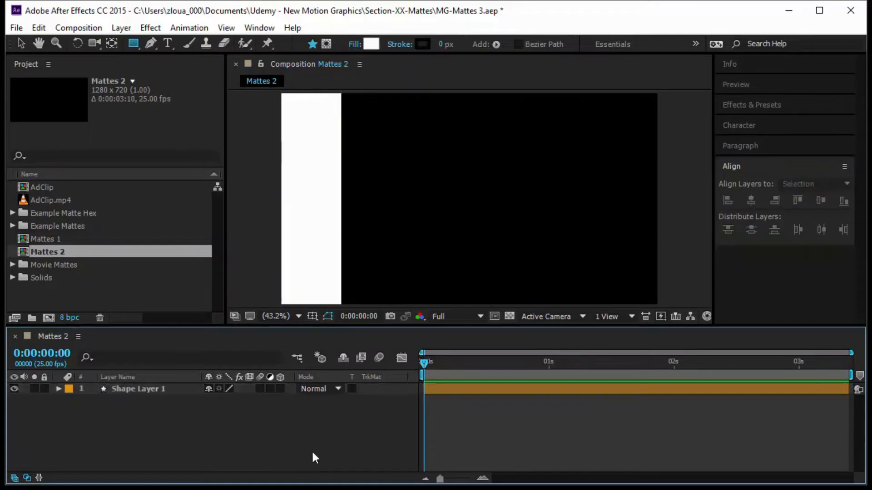
Add a Repeater to Shape Layer 1's contents and set its Copies to 6
click(119, 389)
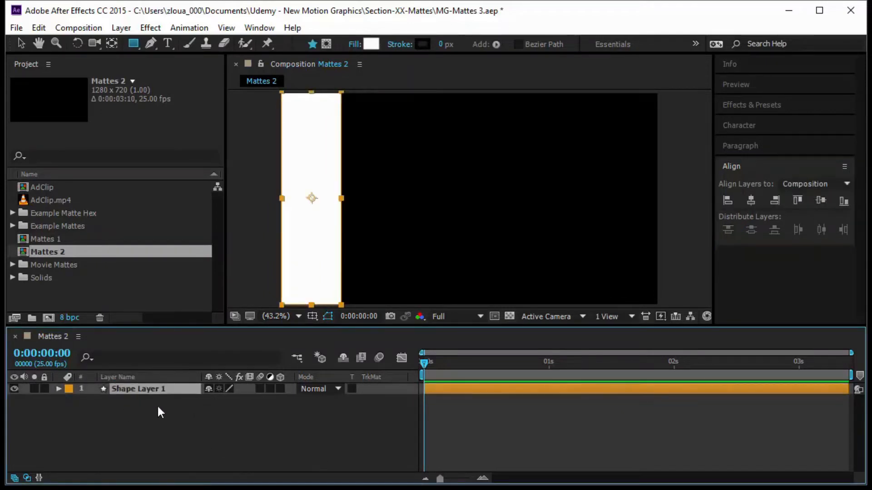
click(59, 389)
click(286, 399)
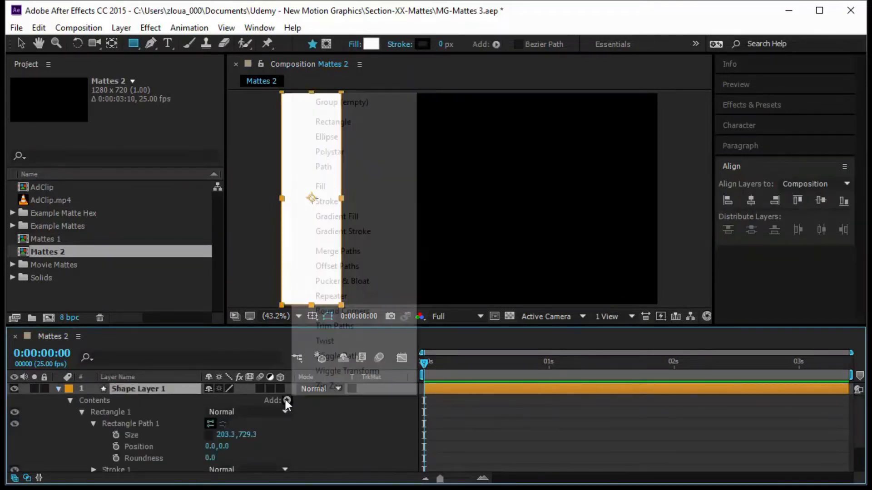
click(361, 297)
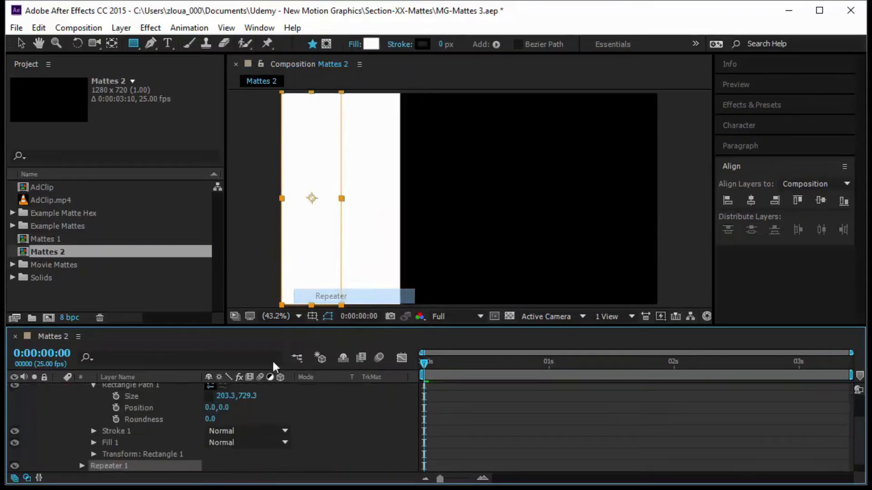
click(82, 465)
click(82, 420)
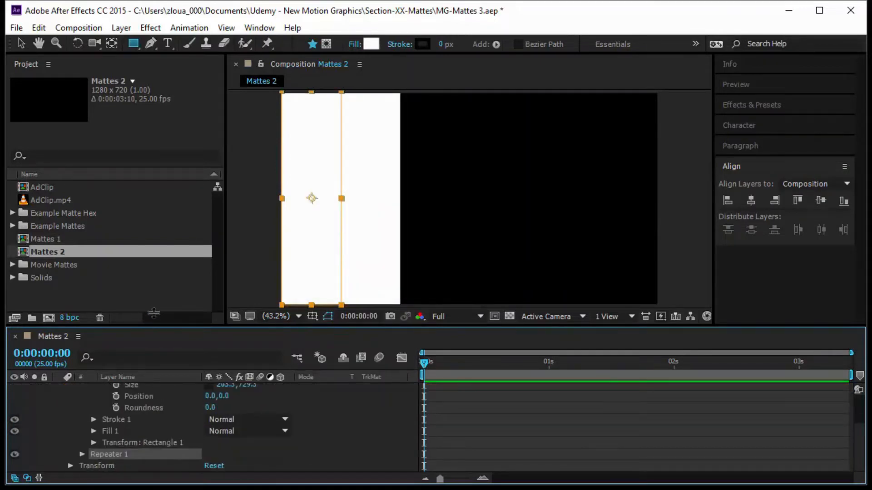
drag(136, 325, 137, 259)
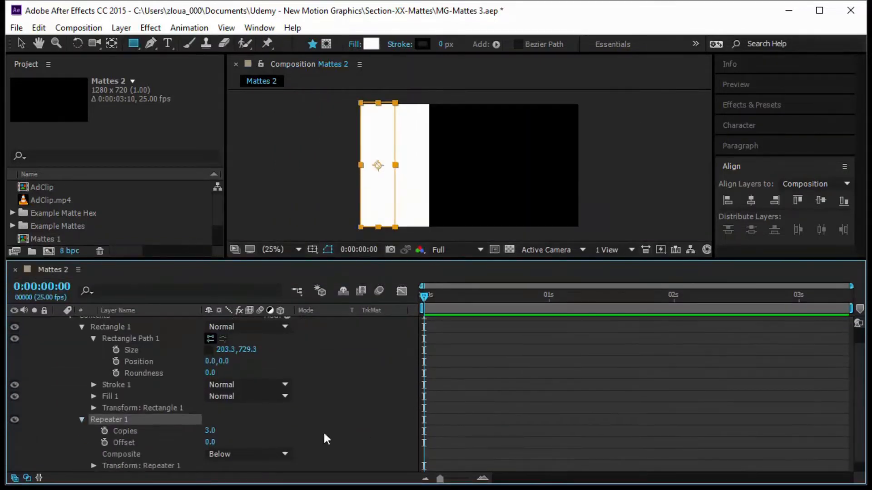
click(210, 431)
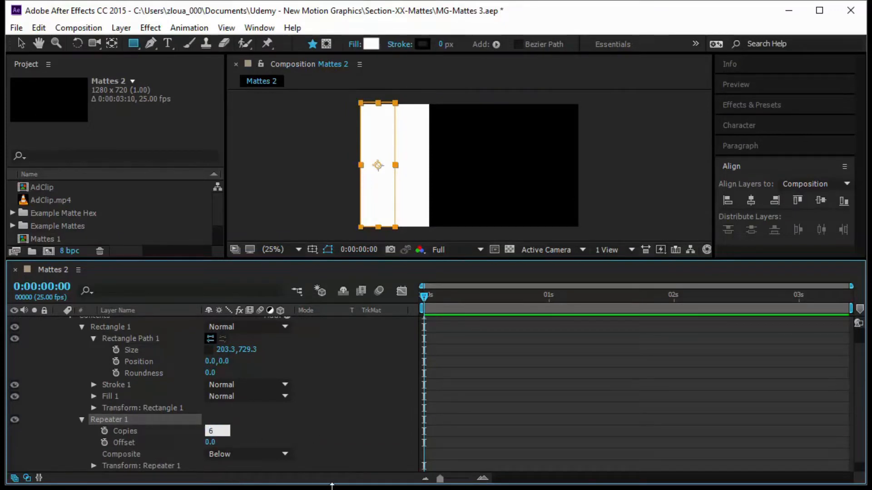
key(Return)
Set the Repeater's transform Position to 215, 0 so the six strips span the frame with narrow gaps
scroll(189, 395, down, 1)
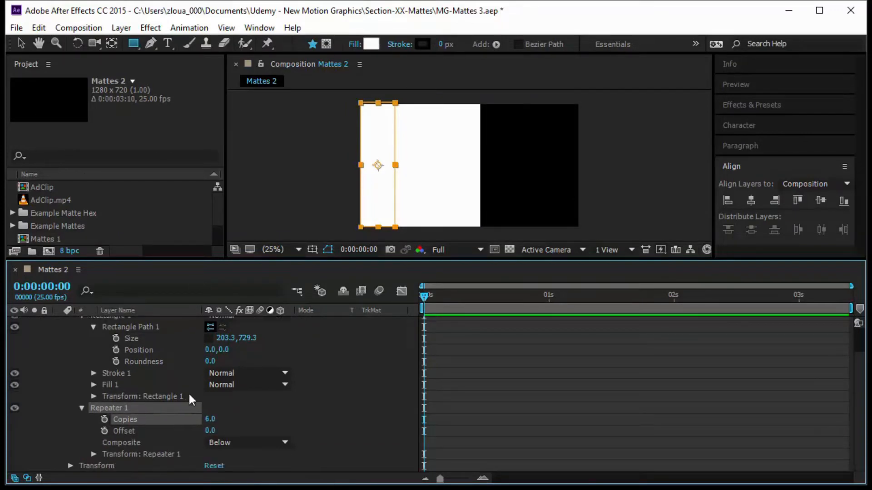
click(93, 454)
scroll(163, 455, down, 5)
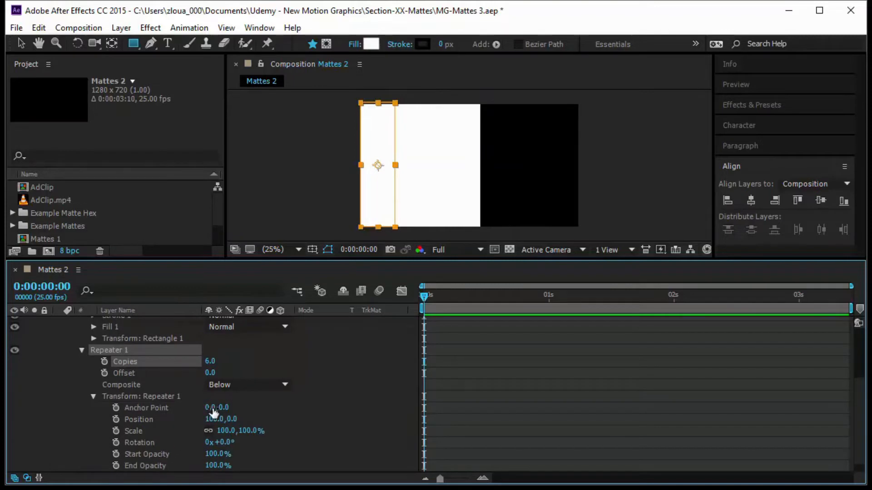
drag(212, 419, 307, 439)
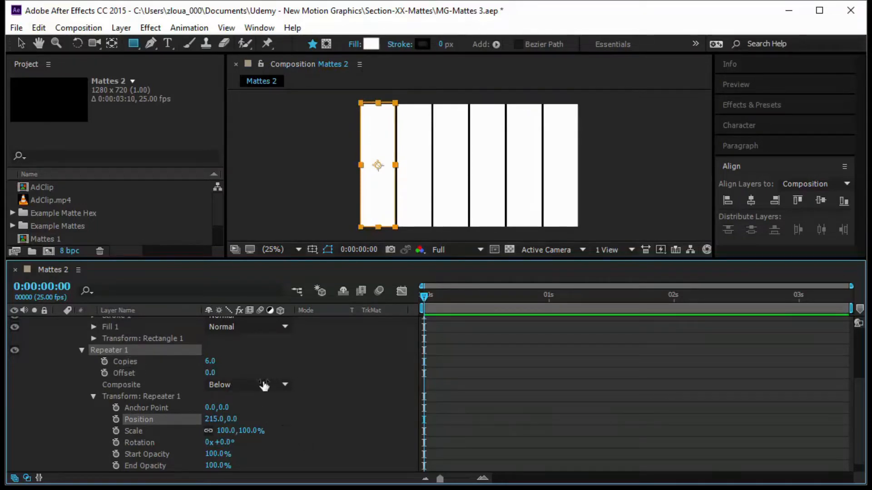
Keyframe the Repeater's Copies from 0 at 0:00:00:00 to 6 just past half a second
drag(423, 297, 378, 318)
click(105, 362)
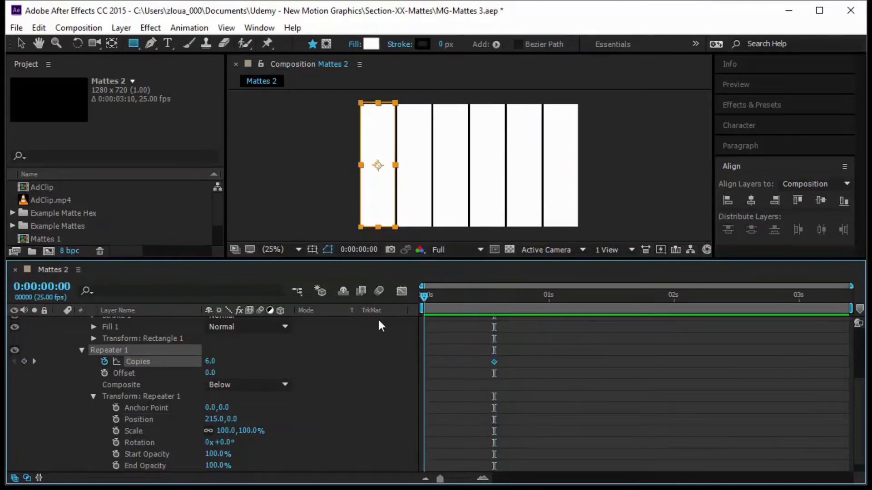
click(210, 361)
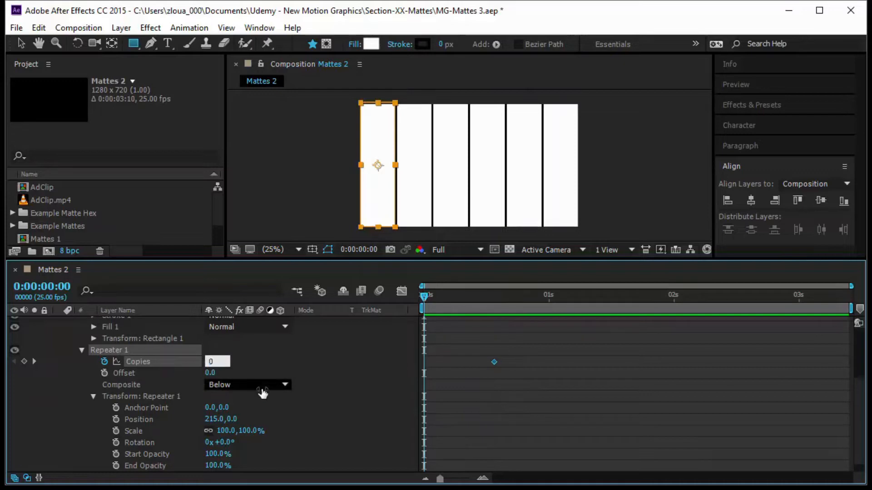
key(Return)
Preview the strip animation, delay the second Copies keyframe to the 1-second mark and preview again
key(space)
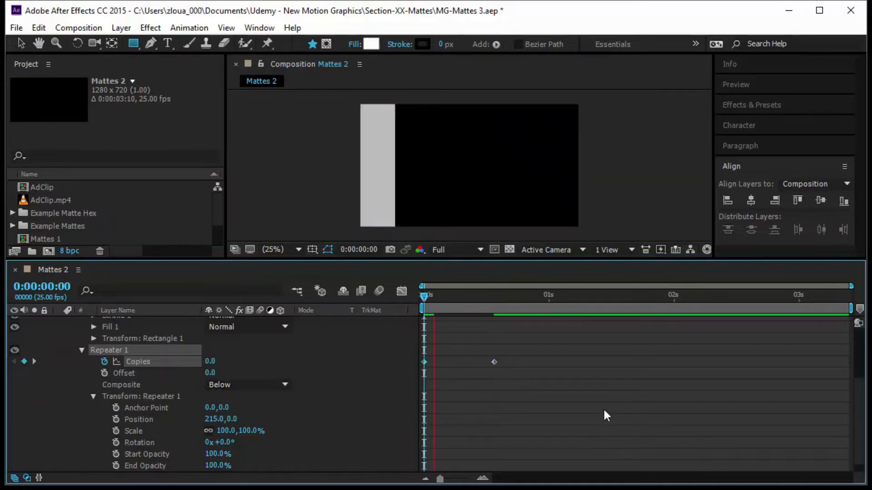
drag(421, 295, 351, 321)
drag(493, 364, 549, 362)
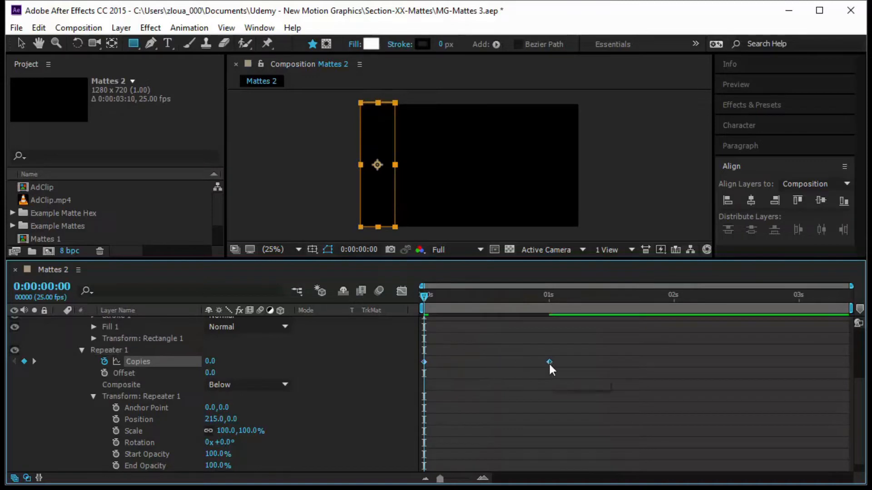
key(space)
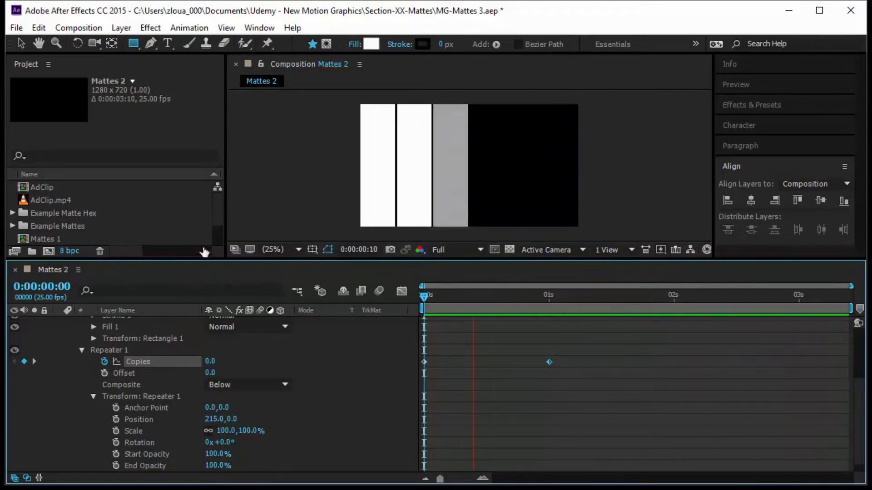
Create a composition from AdClip.mp4 and place the Mattes 2 composition above the video layer
drag(202, 260, 192, 336)
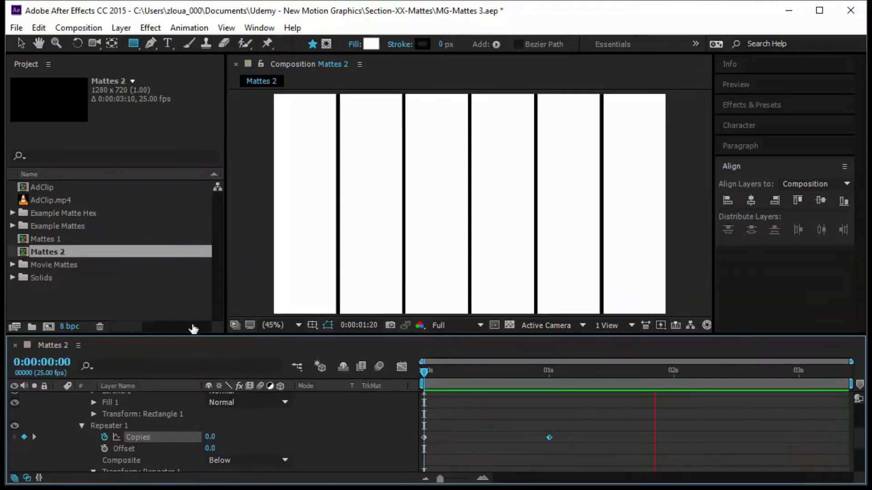
drag(70, 201, 48, 326)
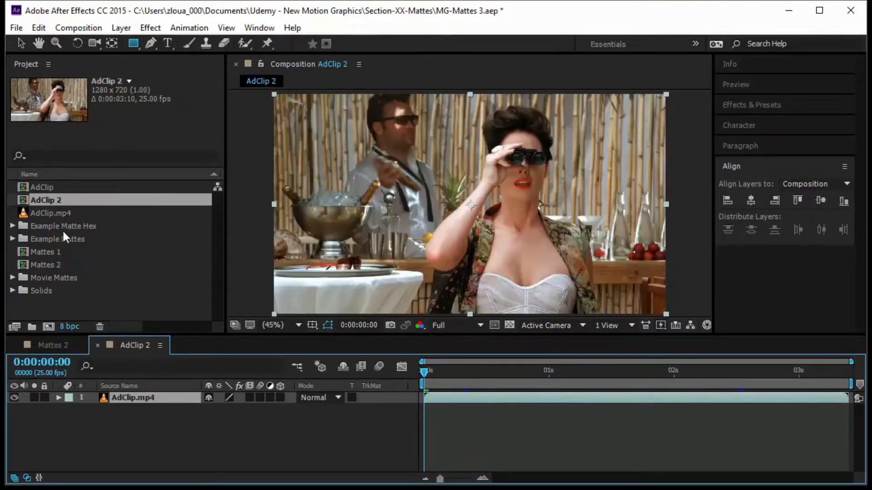
drag(62, 265, 104, 415)
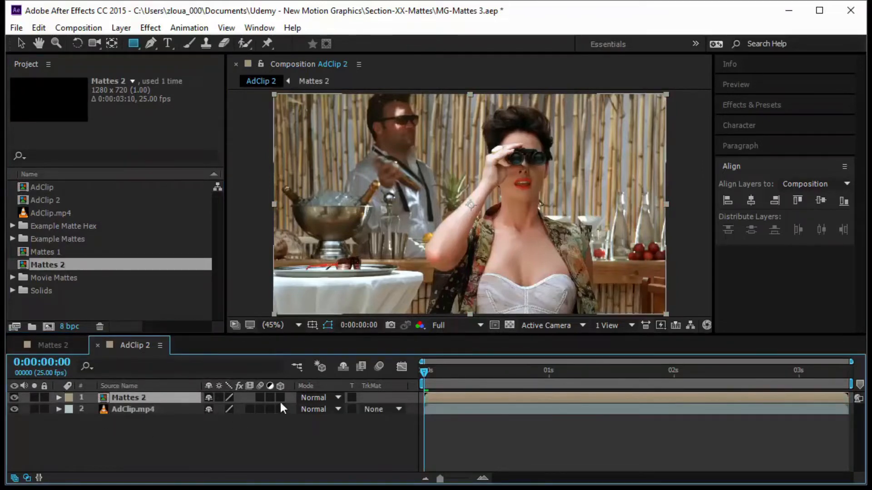
Set AdClip.mp4's track matte to Alpha Matte "Mattes 2" and preview the strip-by-strip video reveal
click(398, 410)
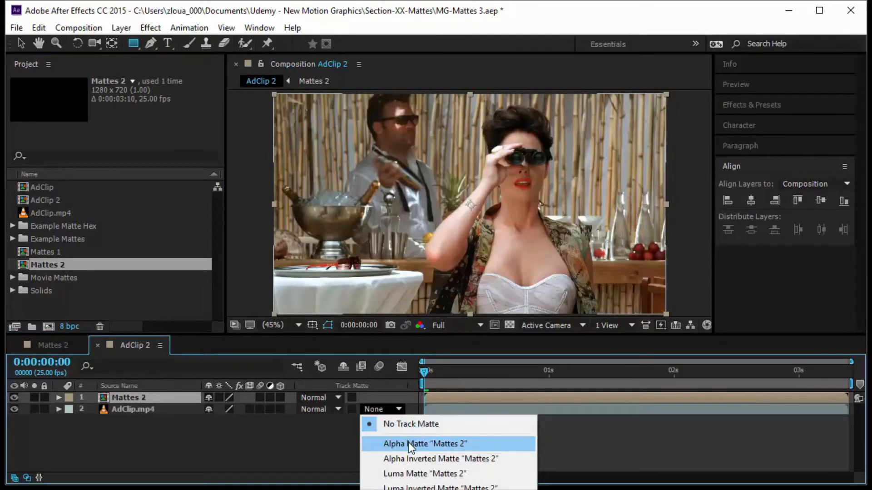
click(408, 442)
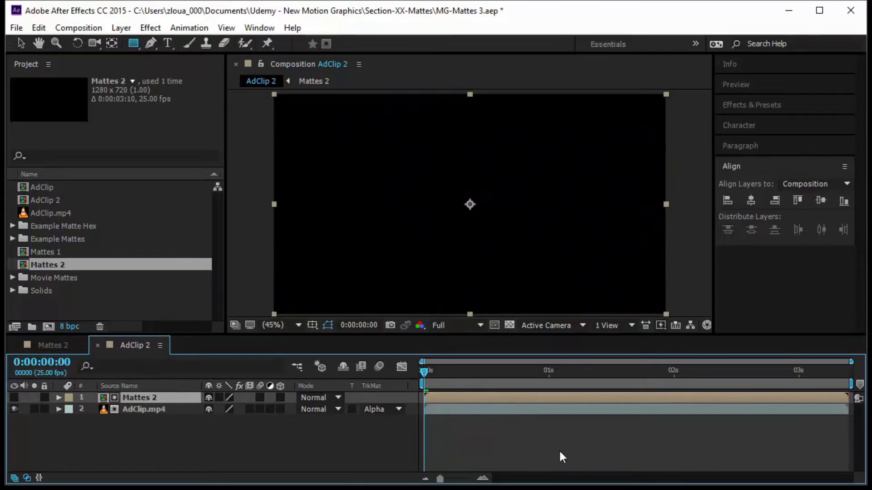
key(space)
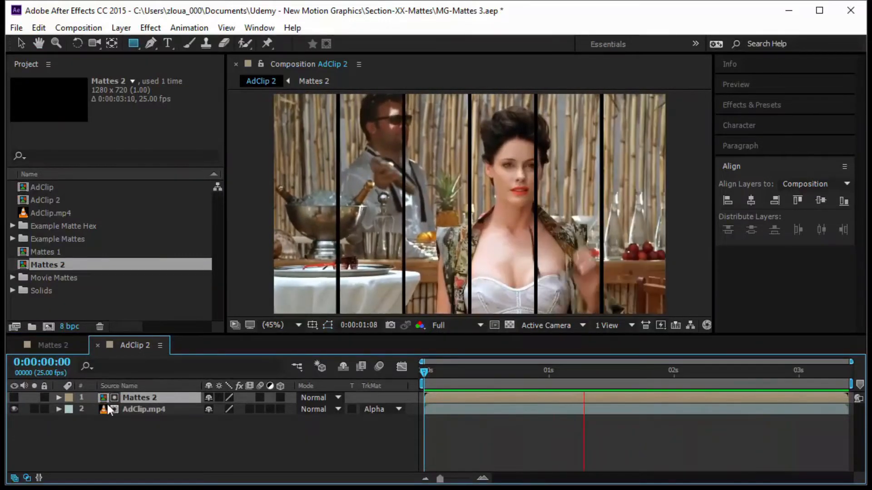
Review the Repeater's transform settings in the Mattes 2 composition and scrub through its strip animation
click(53, 345)
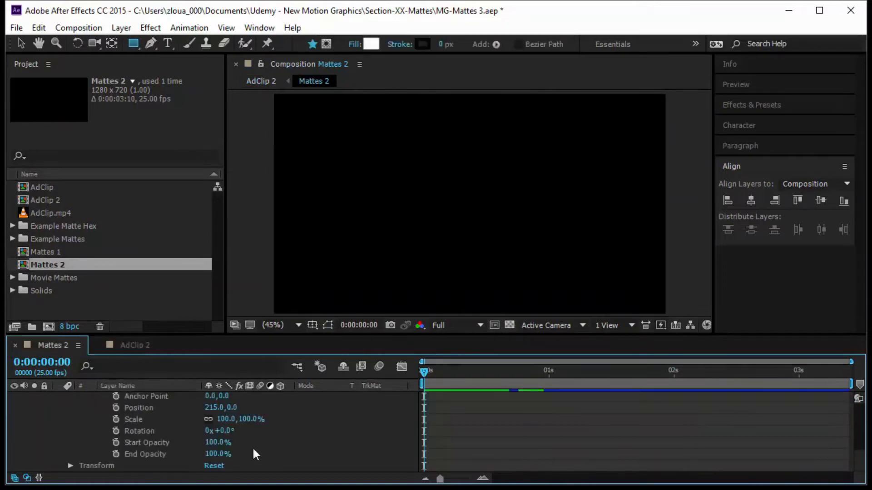
scroll(255, 452, up, 3)
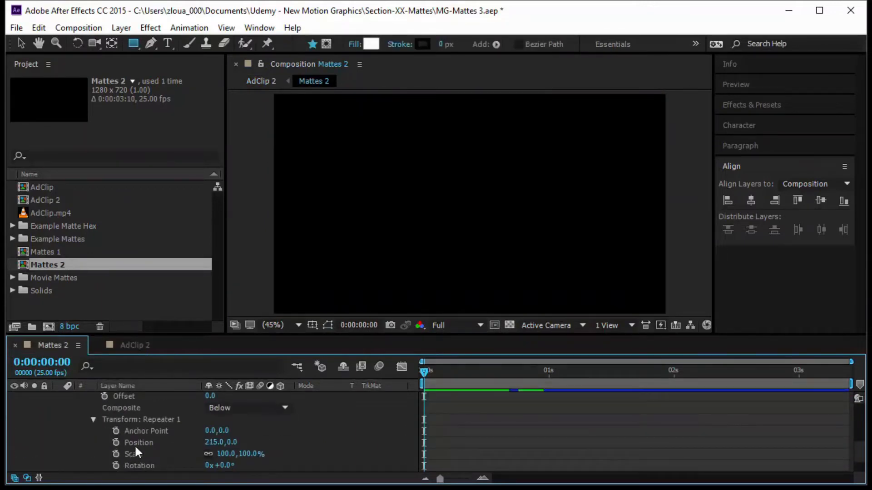
scroll(136, 436, down, 2)
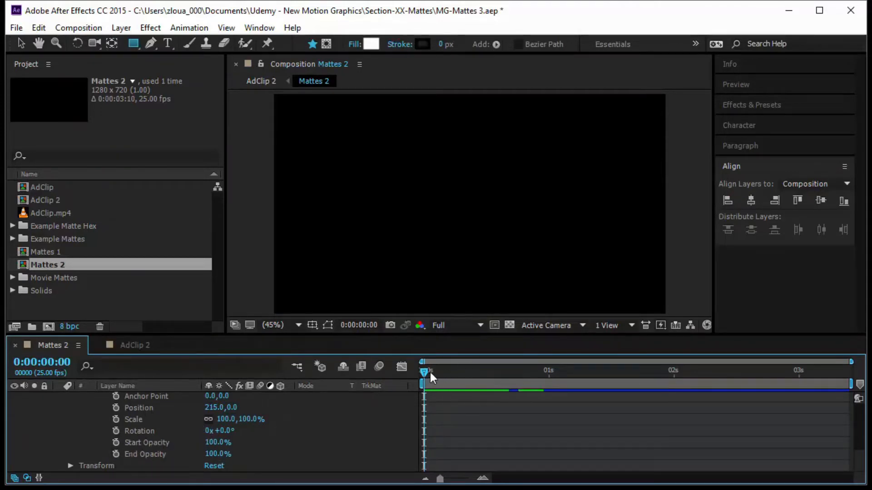
drag(430, 372, 576, 436)
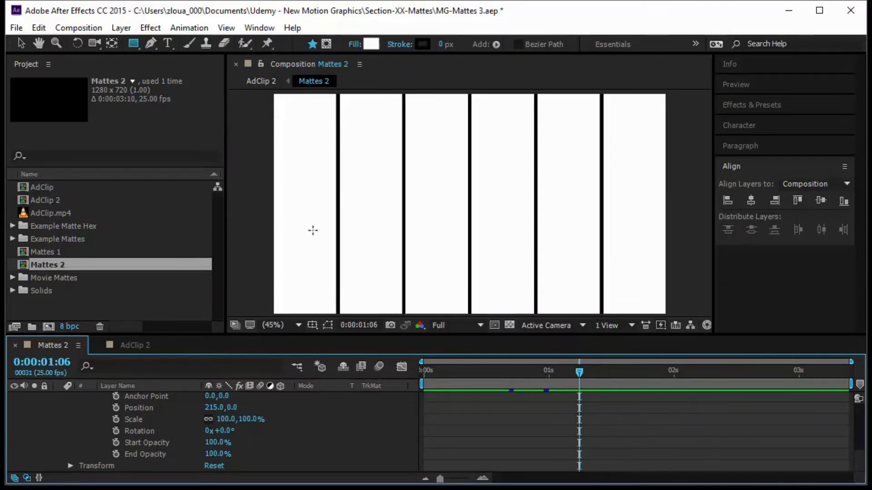
Open the AdClip Hex composition from the Example Matte Hex folder and preview its hexagon video reveal
click(94, 227)
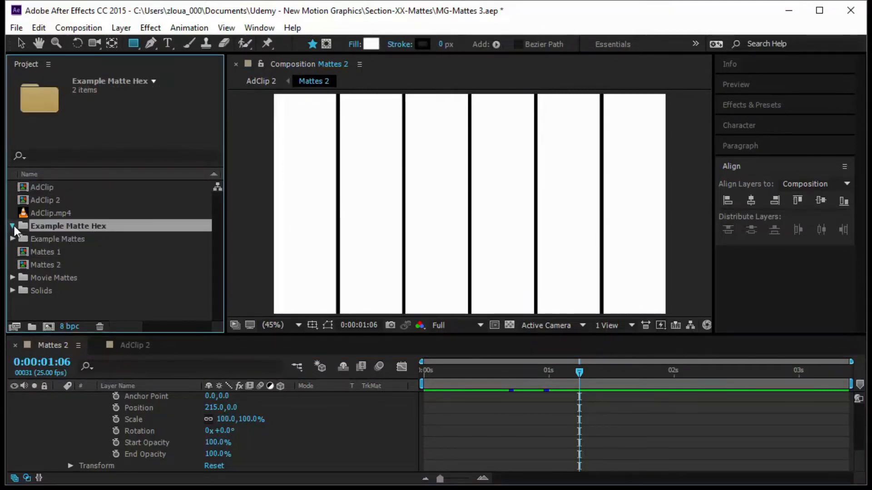
click(13, 226)
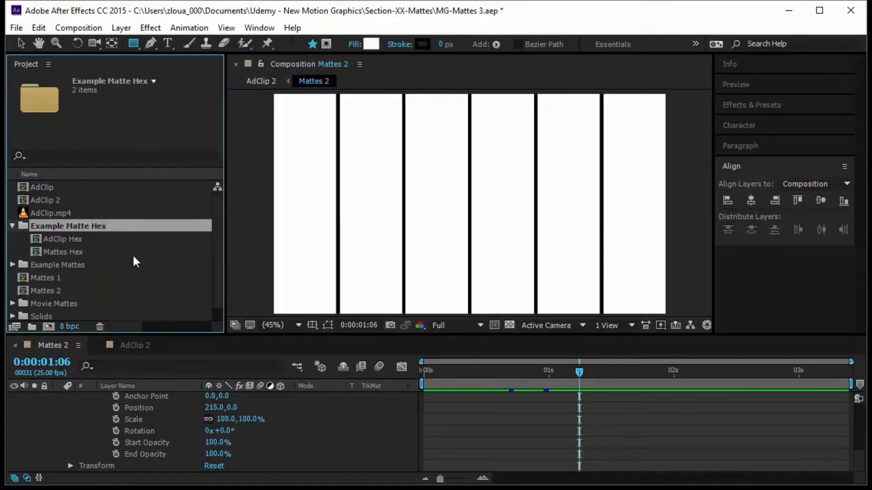
double_click(91, 239)
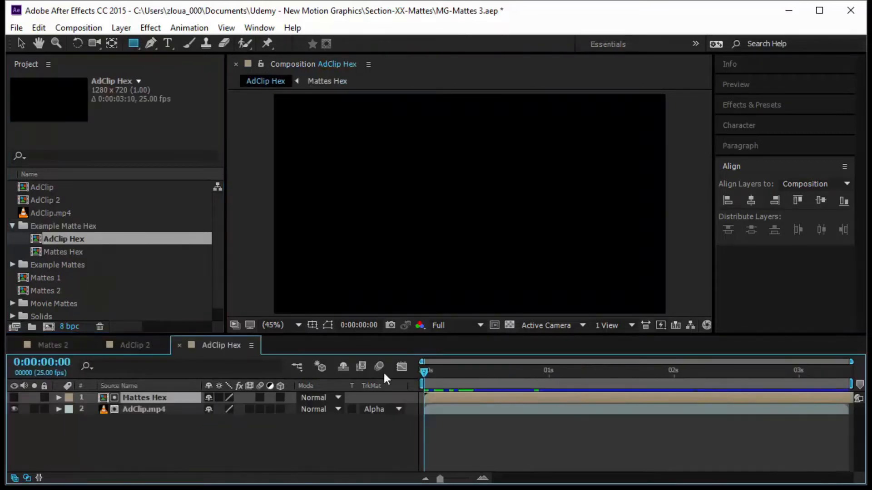
drag(424, 373, 423, 452)
key(space)
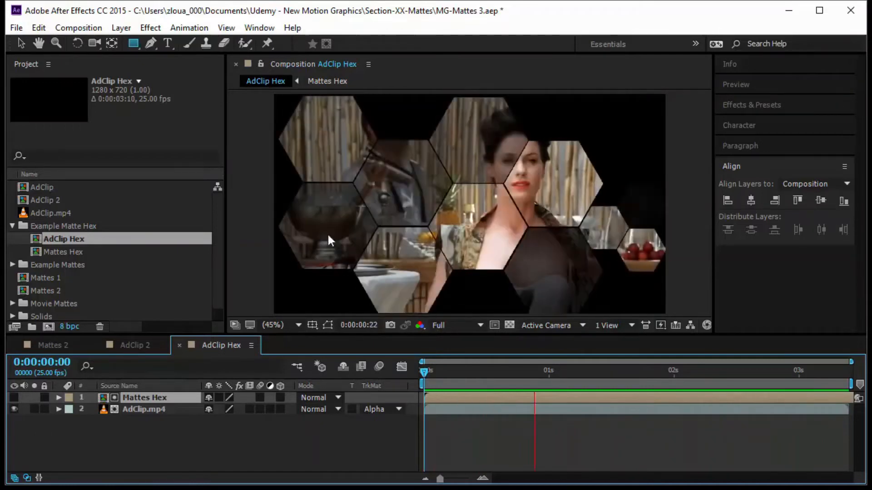
Open the nested Mattes Hex composition, enlarge the timeline to show all its shape layers and scrub through the hexagon animation
double_click(149, 399)
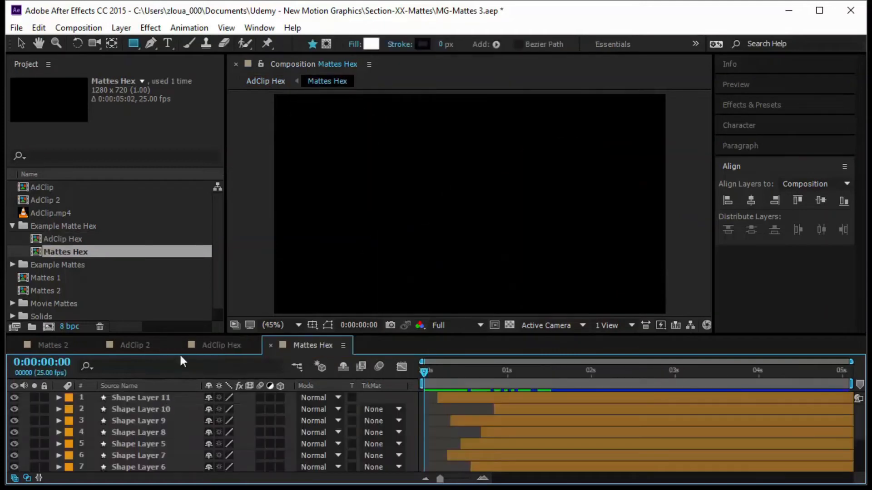
drag(179, 335, 179, 230)
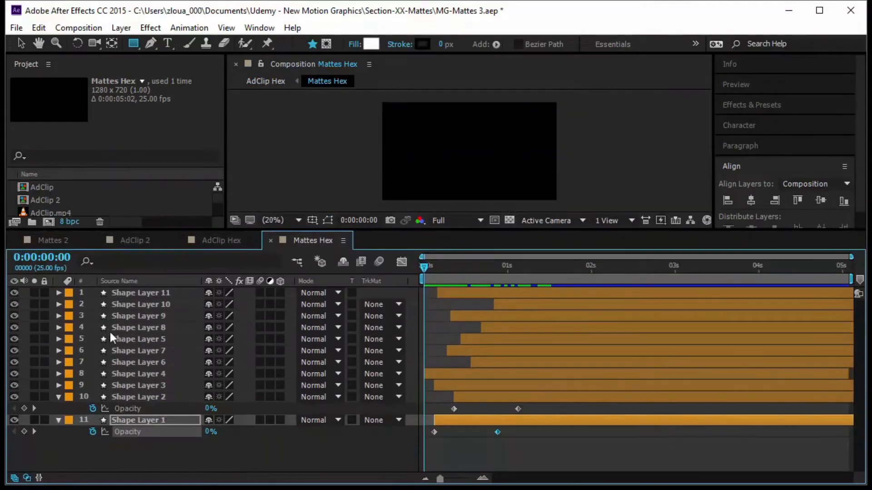
click(59, 397)
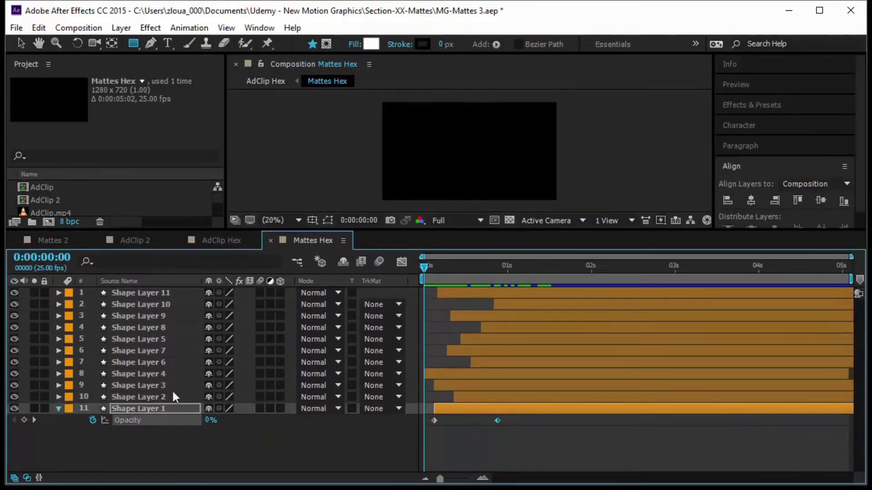
key(u)
drag(426, 267, 571, 292)
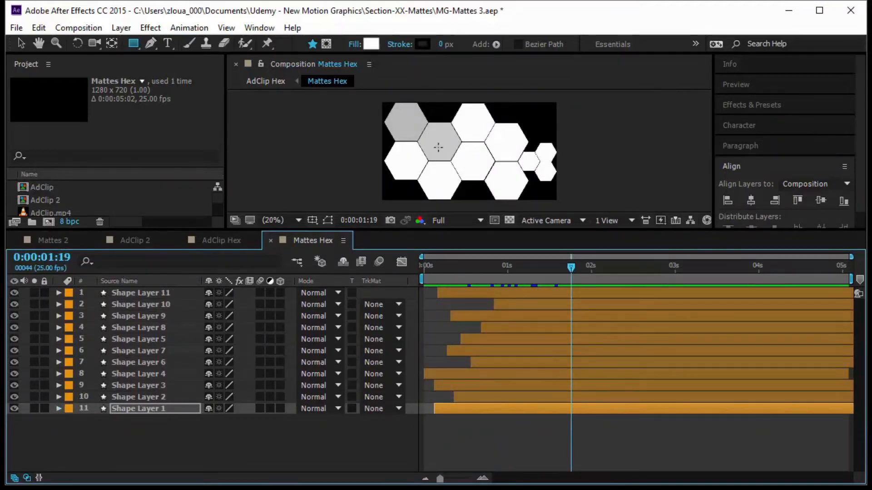
drag(569, 272, 604, 273)
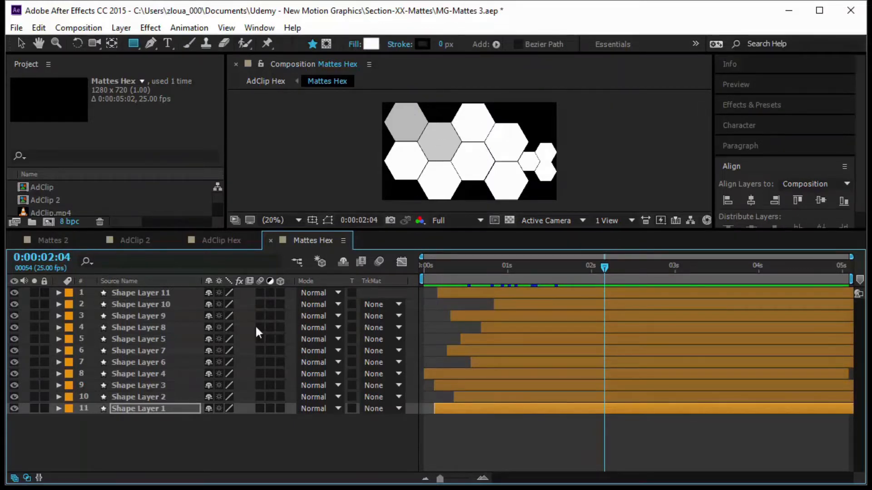
Show the Opacity keyframes of all Mattes Hex shape layers, preview them, and return to AdClip Hex with the timeline height restored
drag(157, 445, 183, 290)
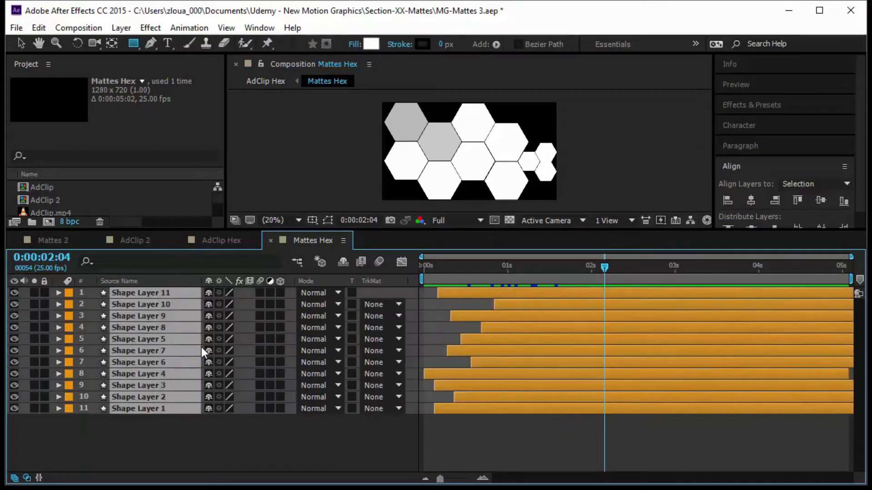
key(u)
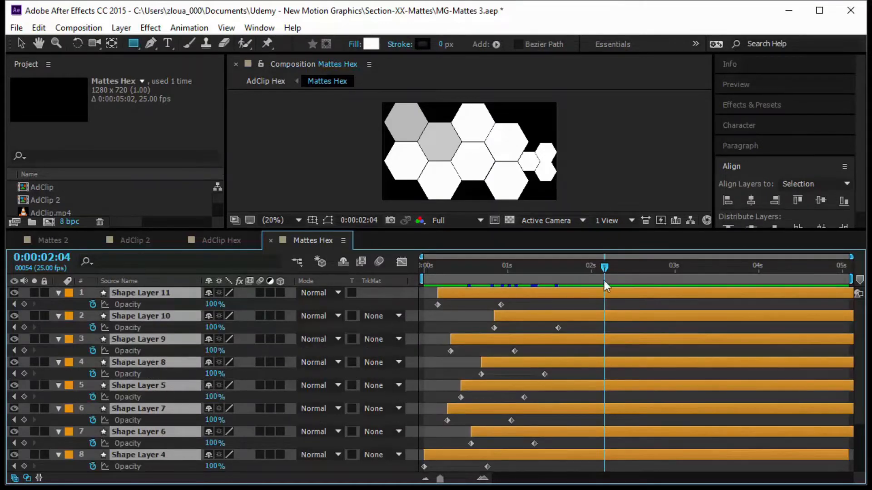
key(Home)
key(space)
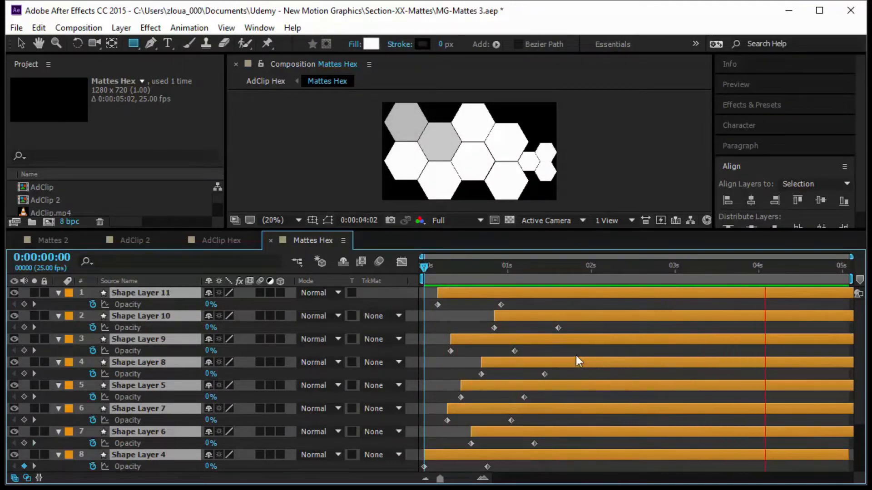
click(222, 241)
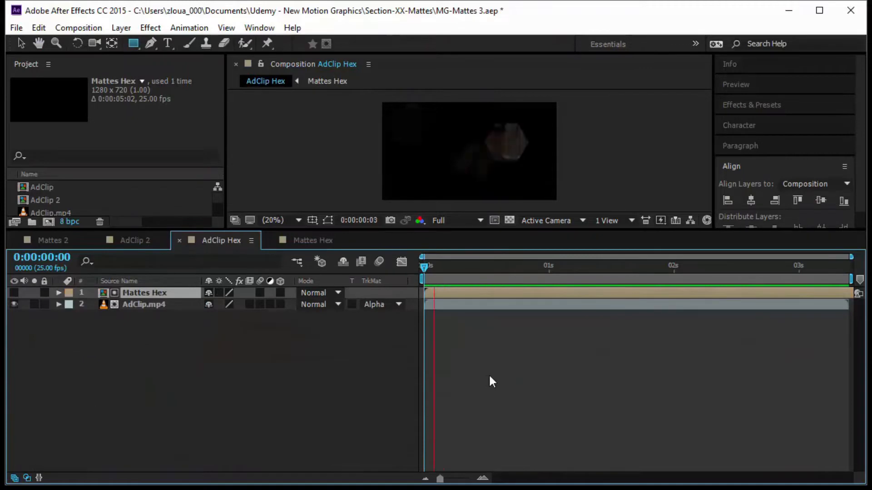
drag(435, 230, 445, 353)
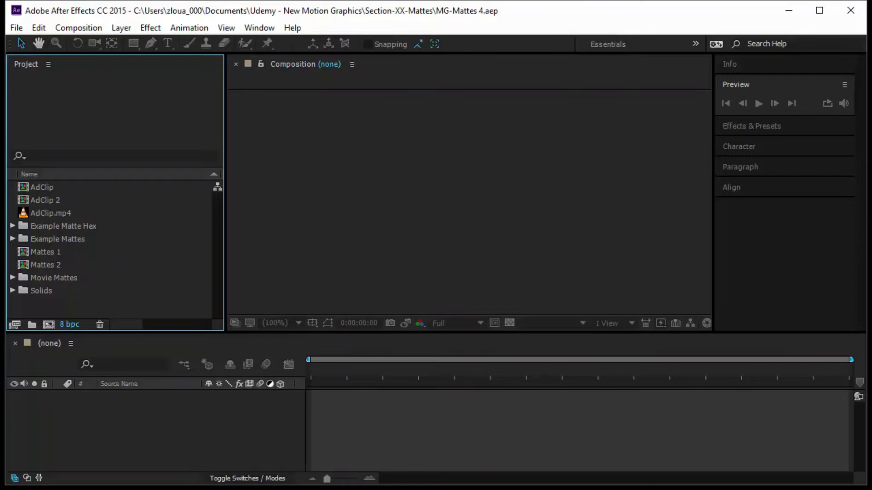
Create a composition named Video Mattes with the HDTV 1080 25 preset and a duration of 0:00:05:00, keeping the transparency grid on
click(48, 324)
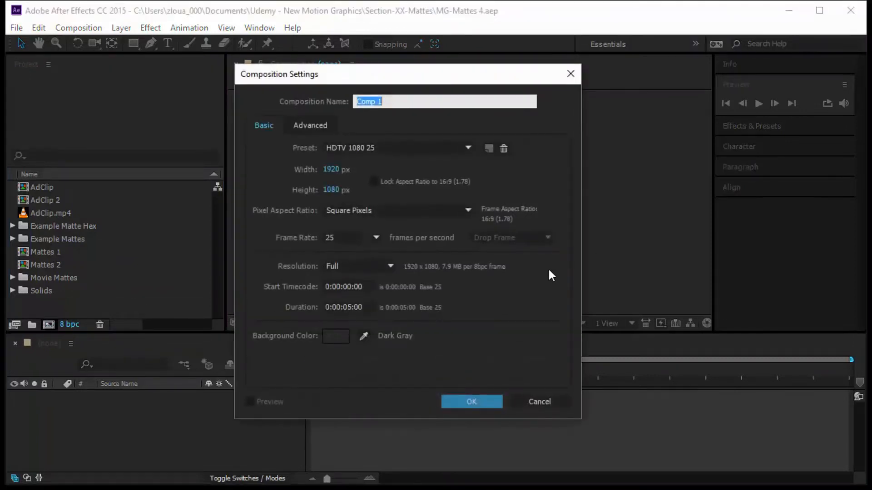
text(Video Mattes)
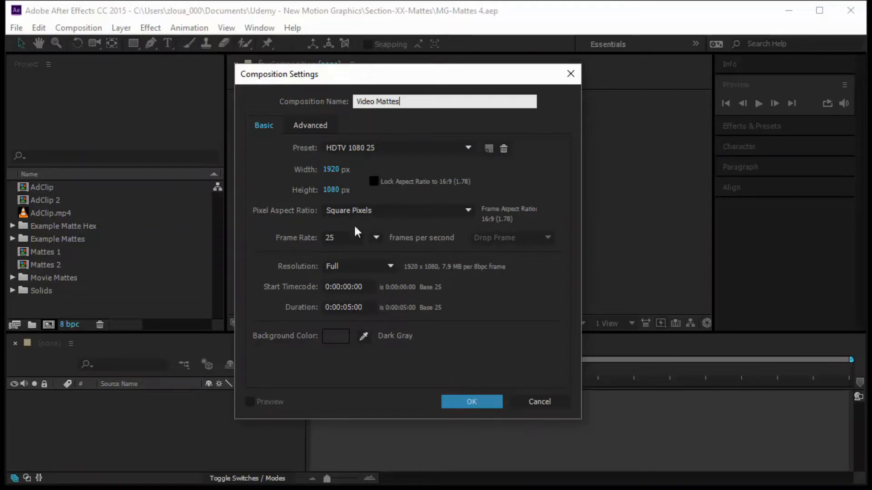
click(367, 306)
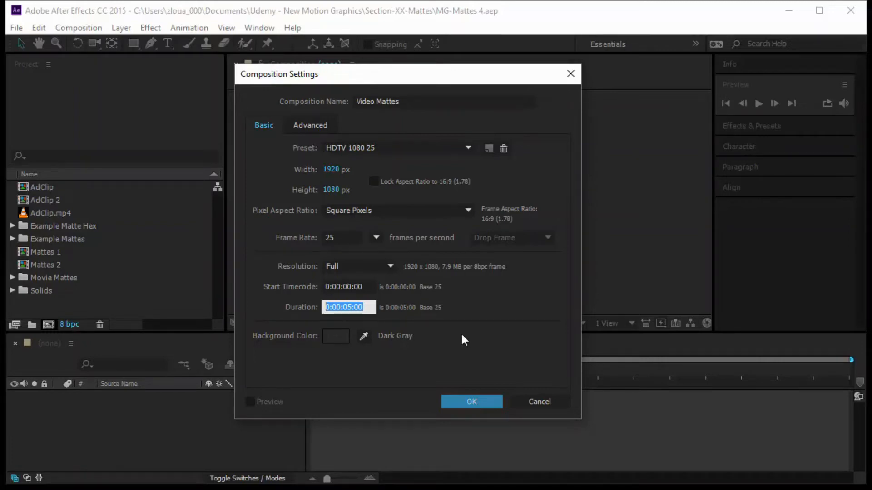
click(475, 398)
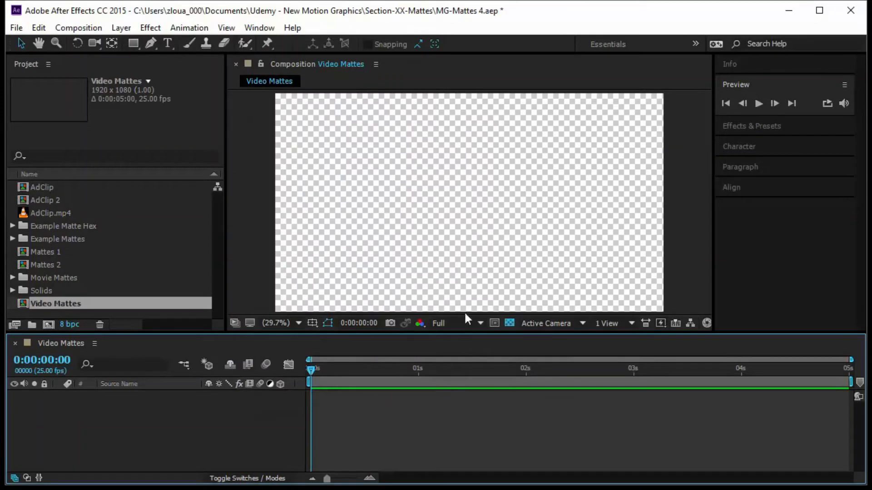
click(509, 325)
click(509, 325)
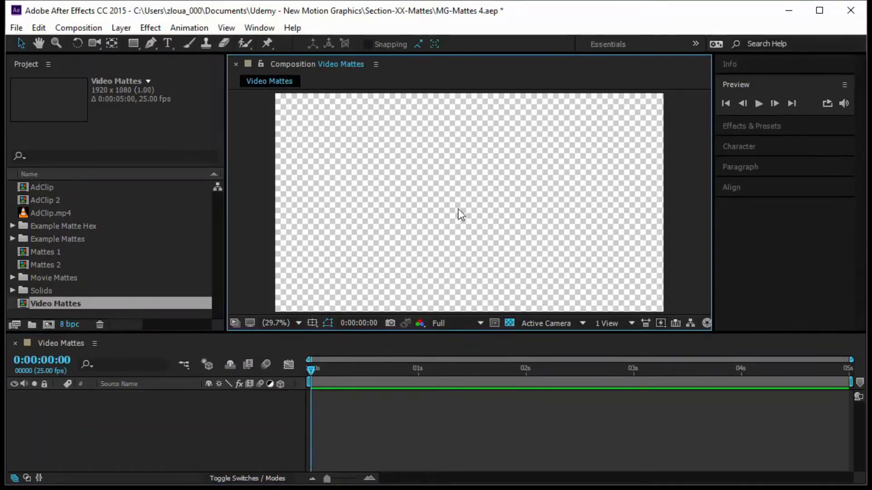
Add a 1920 x 1080 px solid to Video Mattes with the dark gray color 3F3F3F
click(121, 27)
mouse_move(172, 27)
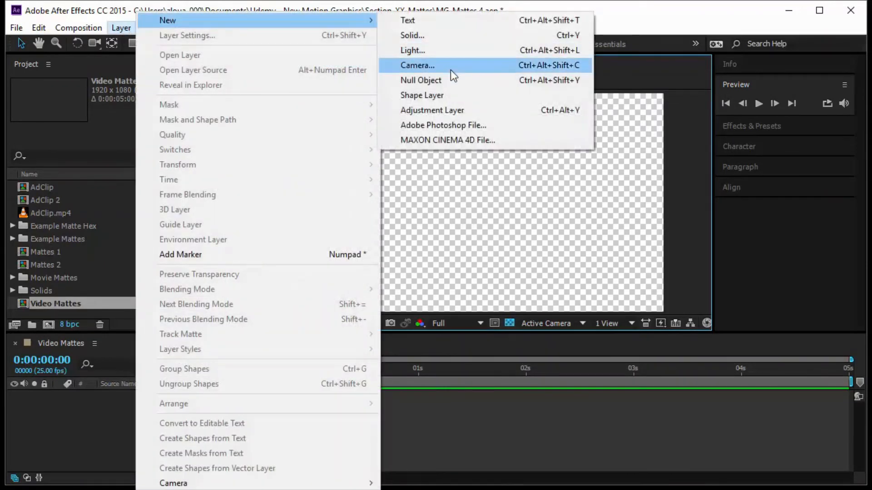
click(449, 37)
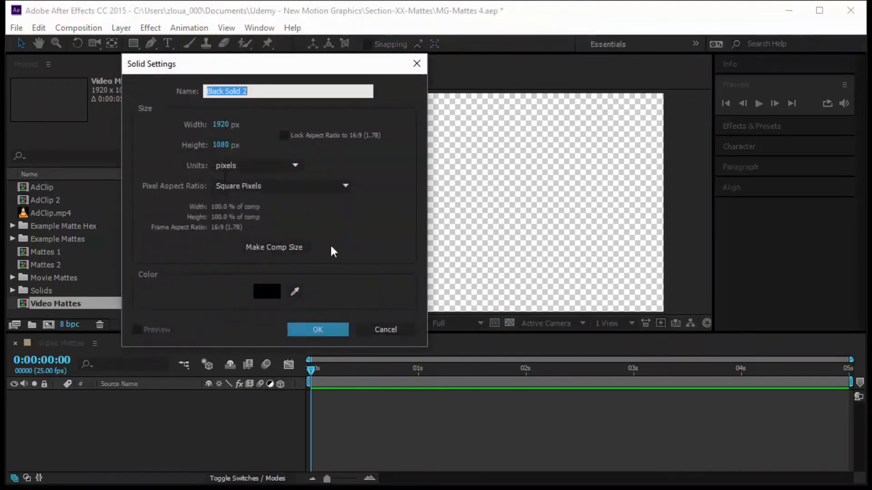
click(258, 292)
drag(157, 171, 17, 163)
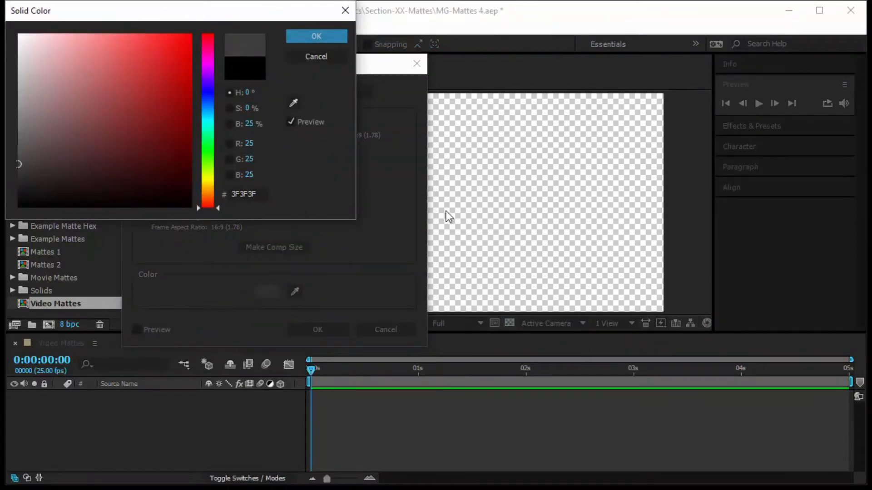
click(326, 39)
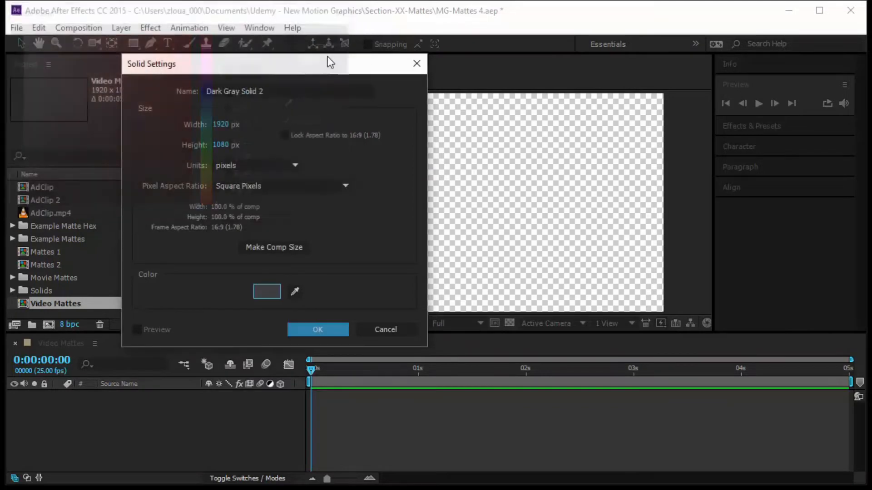
click(329, 328)
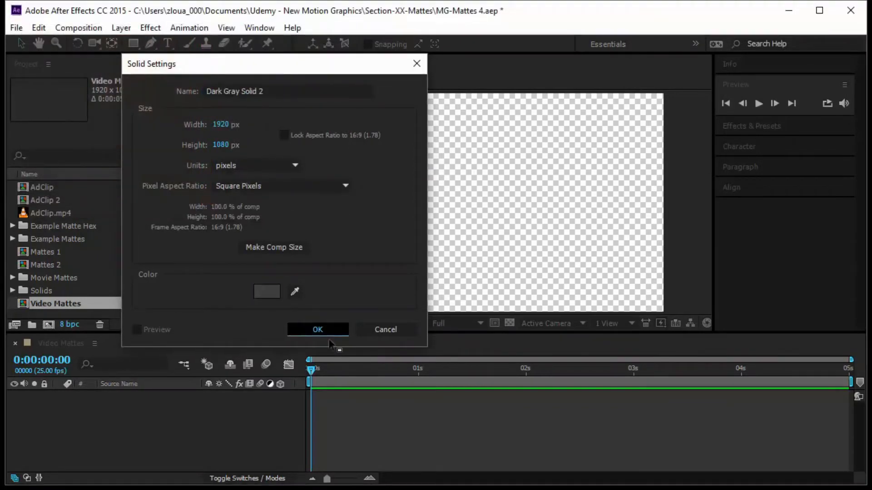
Draw a rectangular mask on the dark gray solid at the frame's left edge, about a fifth of its width and vertically centered
mouse_move(276, 149)
mouse_down()
mouse_move(277, 171)
mouse_move(360, 264)
mouse_move(354, 259)
mouse_up()
key(v)
Duplicate Mask 1 four times and line the copies up side by side with narrow gaps, forming a row of five rectangles
click(127, 418)
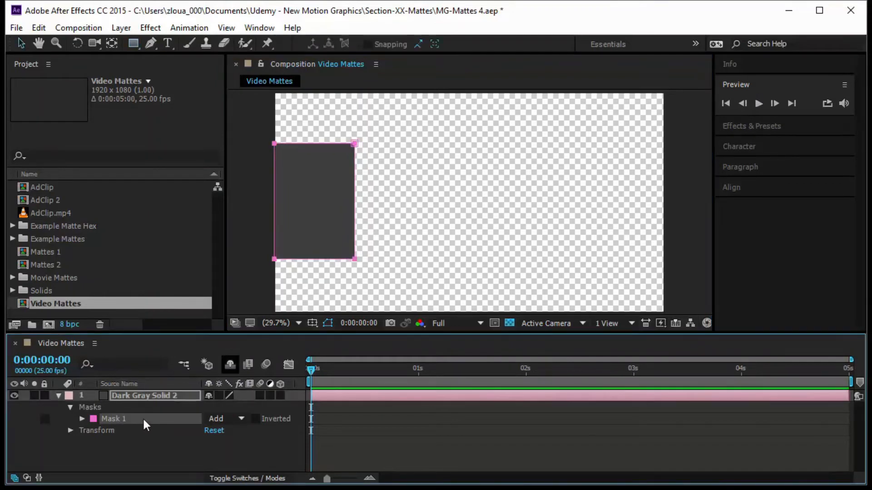
key(ctrl+d)
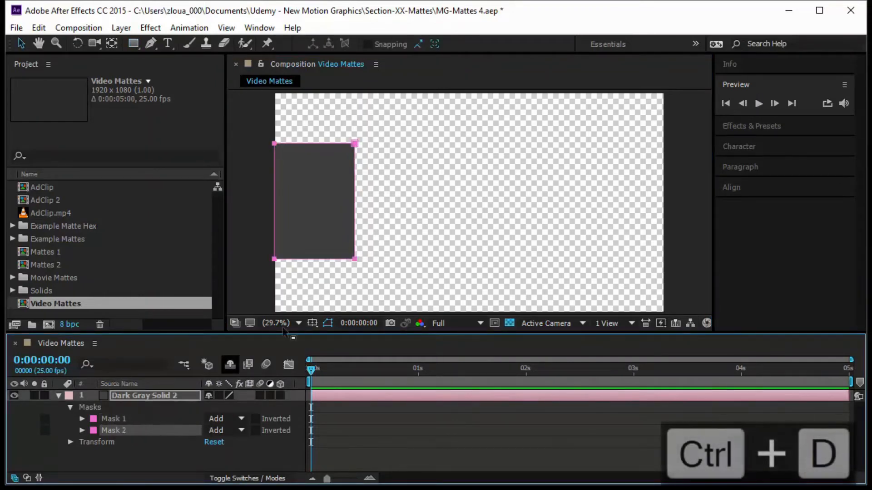
drag(312, 259, 392, 265)
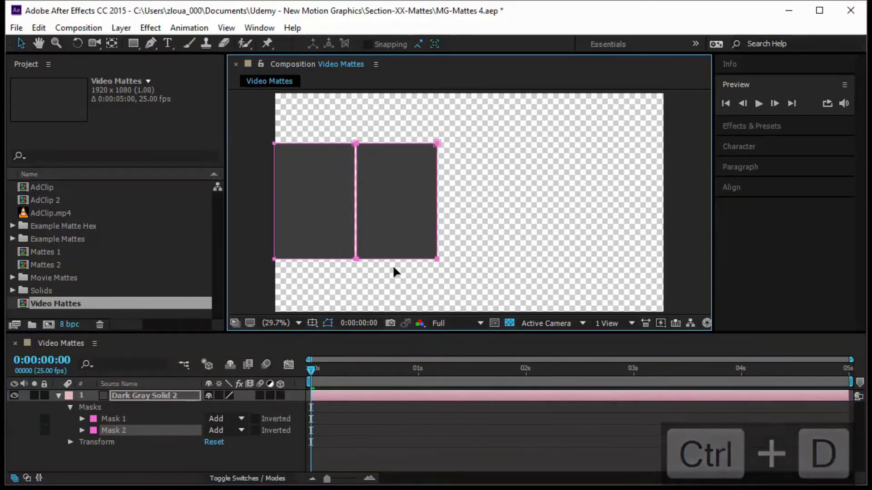
key(ctrl+d)
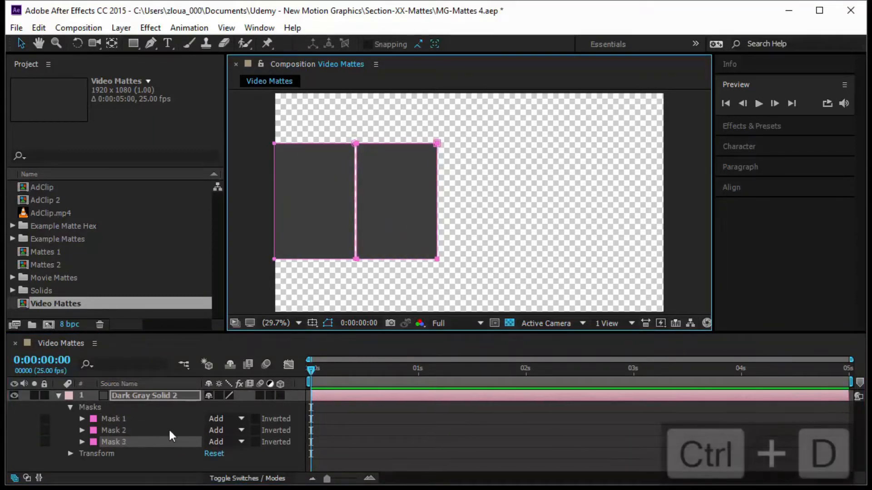
drag(415, 260, 492, 260)
key(ctrl+d)
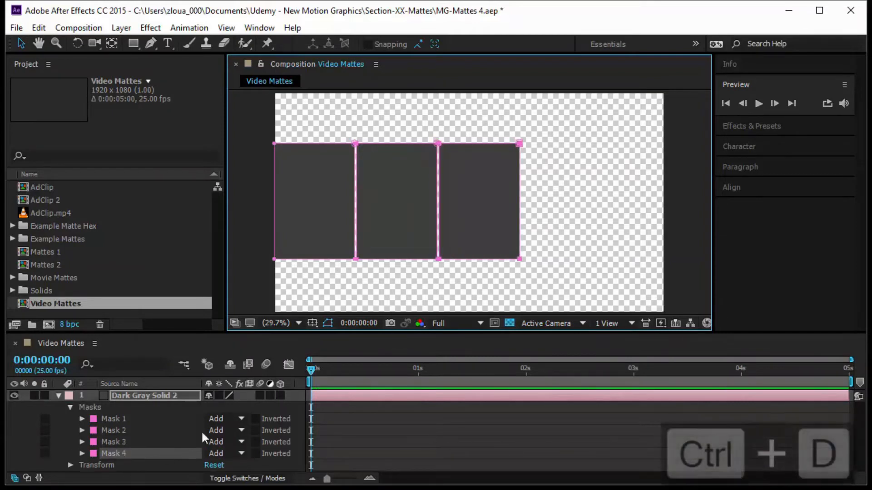
drag(486, 259, 563, 263)
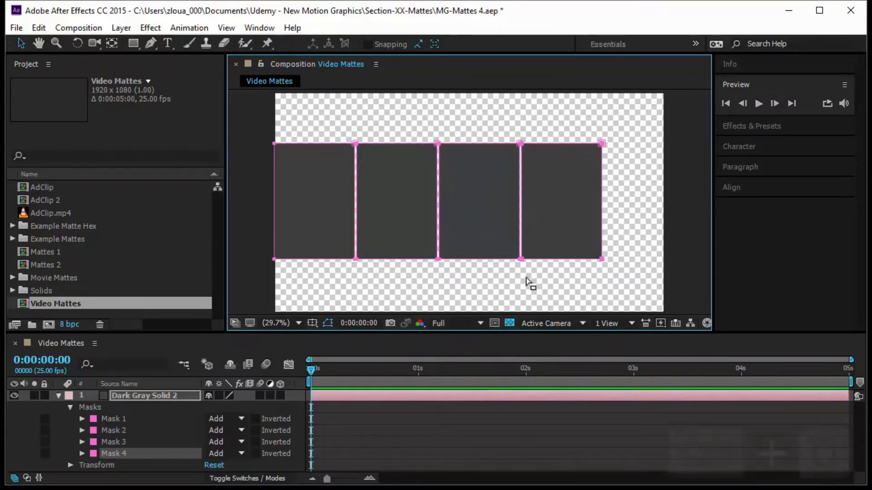
key(ctrl+d)
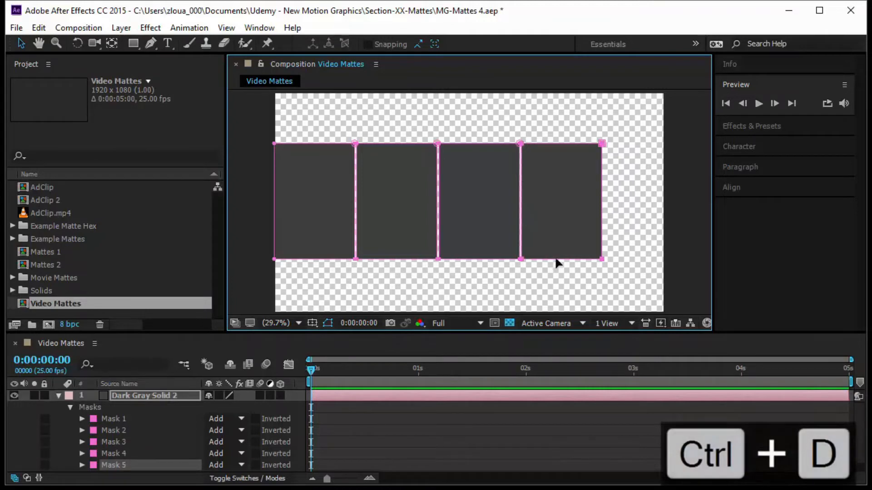
drag(553, 260, 632, 263)
Scale all five masks together to fit the frame's width, make them slightly taller, and keep the row vertically centered
click(158, 418)
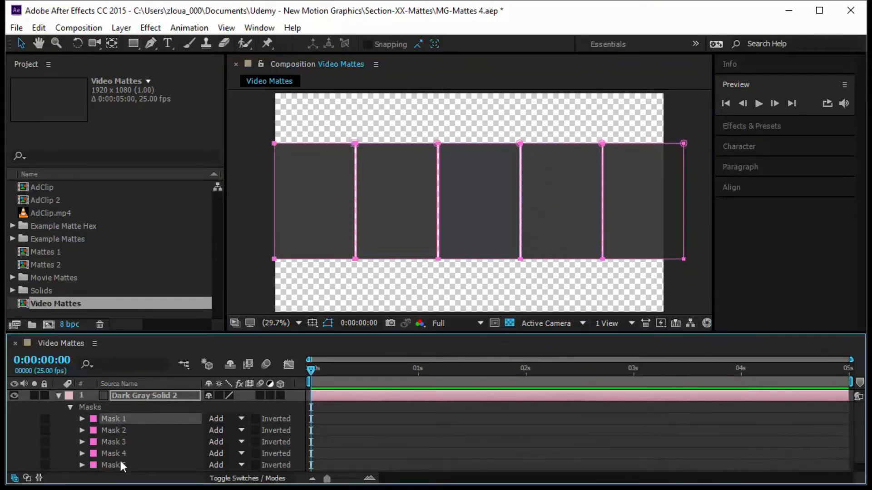
shift+click(121, 464)
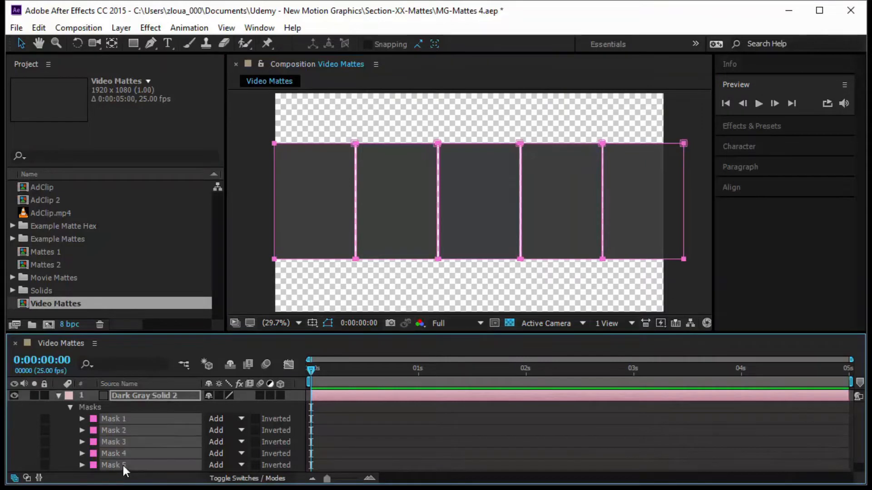
double_click(290, 263)
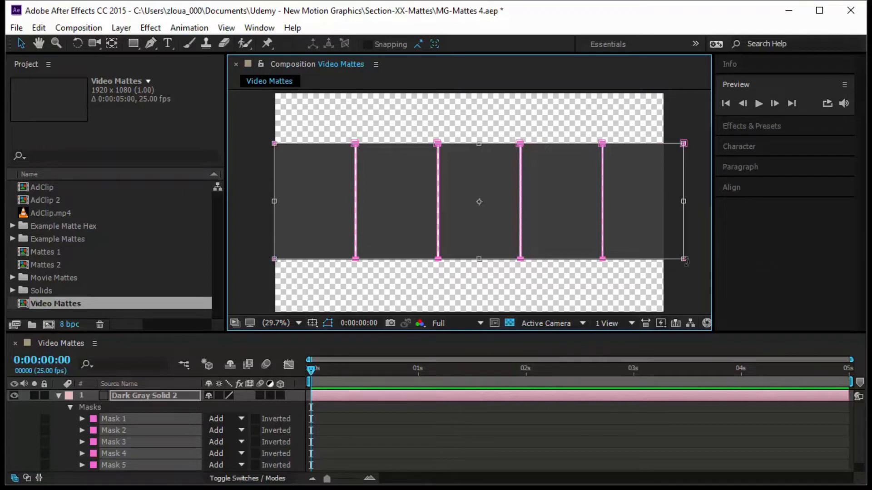
drag(683, 201, 665, 201)
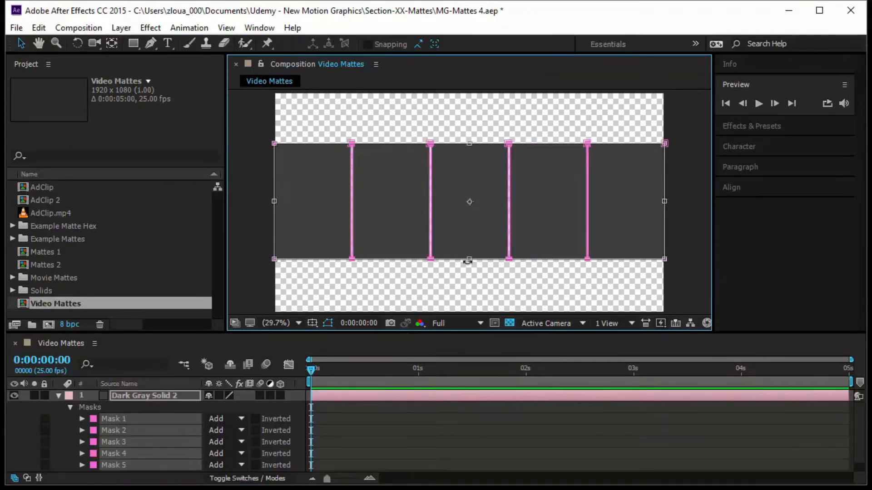
drag(469, 260, 470, 269)
drag(473, 236, 473, 233)
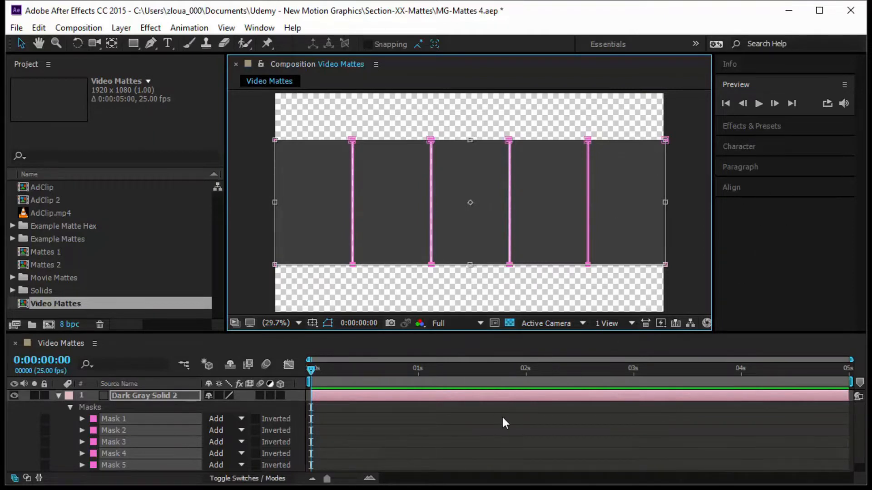
key(Return)
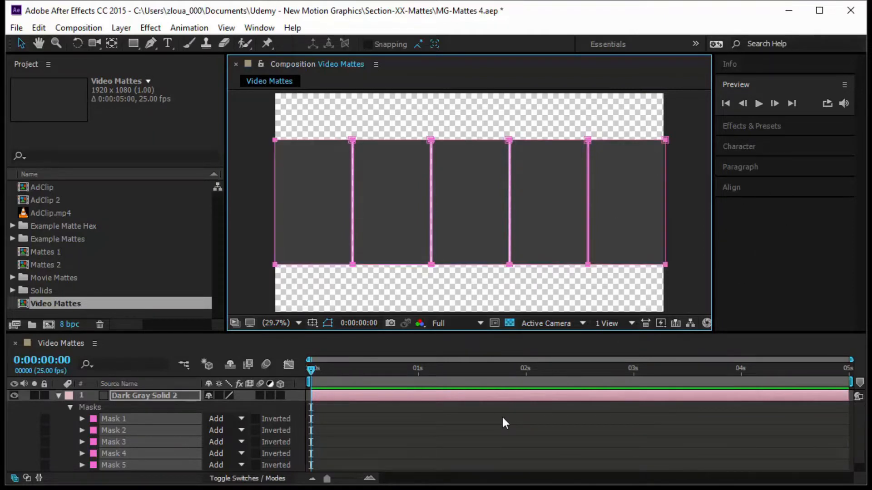
click(443, 442)
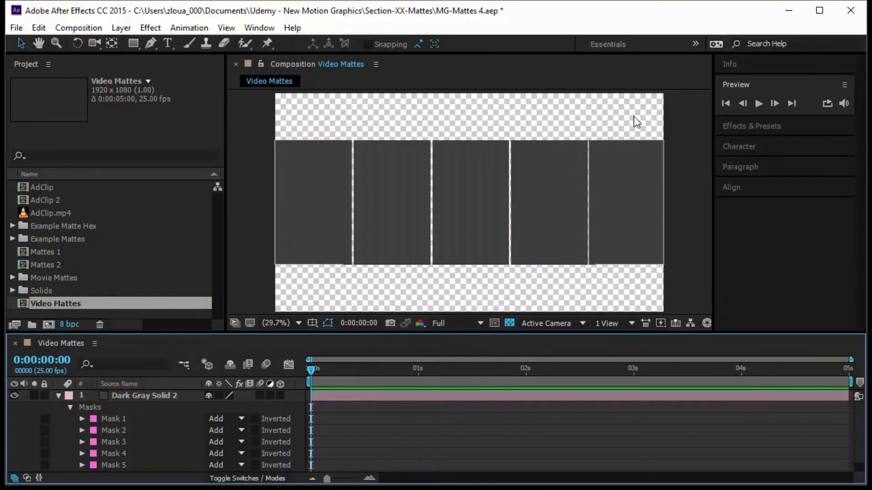
Invert Mask 1 on the dark gray solid, leaving Mask 2 not inverted
click(145, 419)
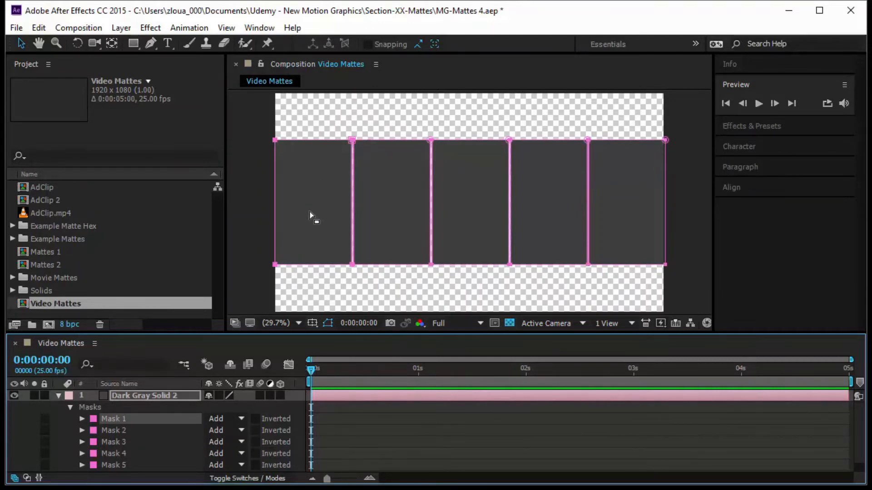
click(255, 419)
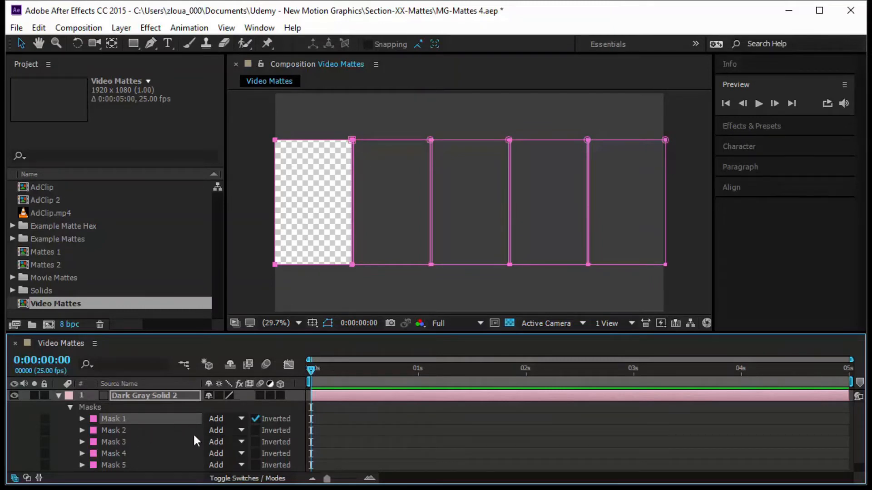
click(256, 430)
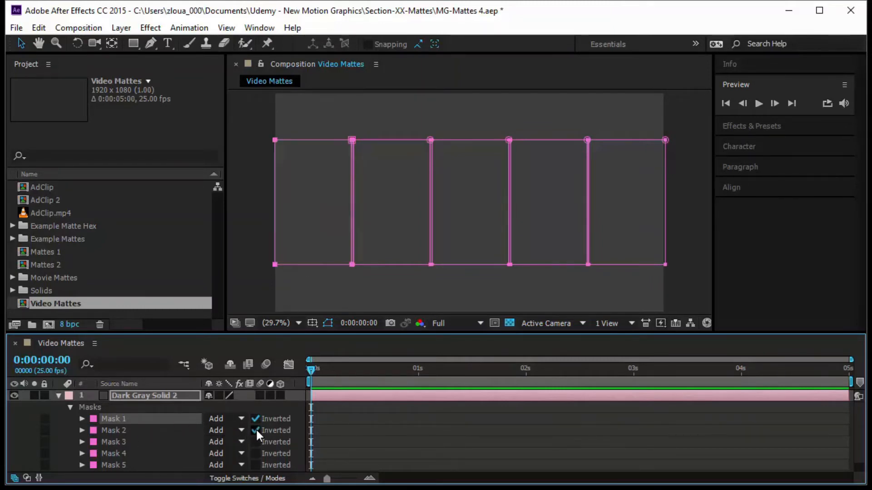
click(255, 430)
Set the mask mode of Mask 2, Mask 3, Mask 4 and Mask 5 to Subtract
click(216, 430)
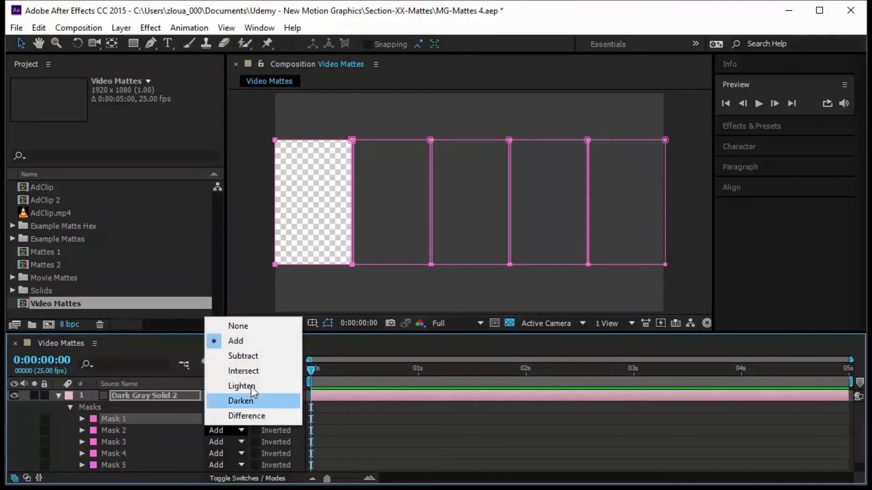
click(244, 355)
click(233, 442)
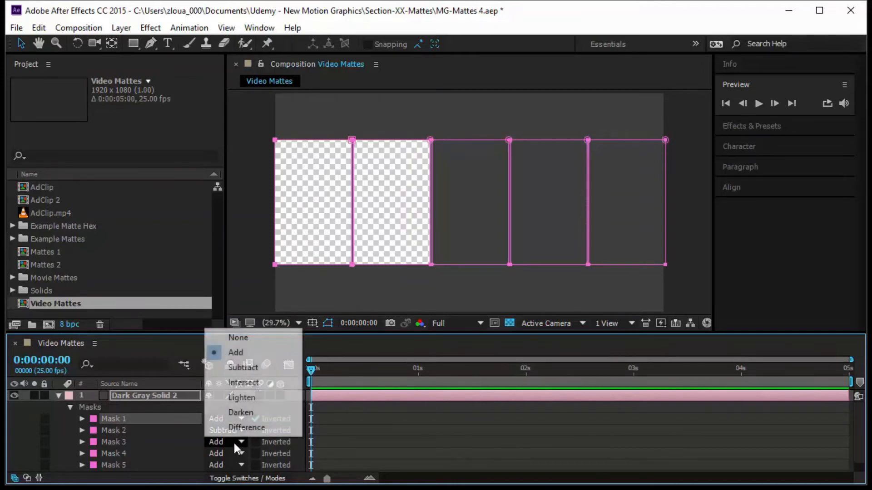
click(253, 367)
click(222, 453)
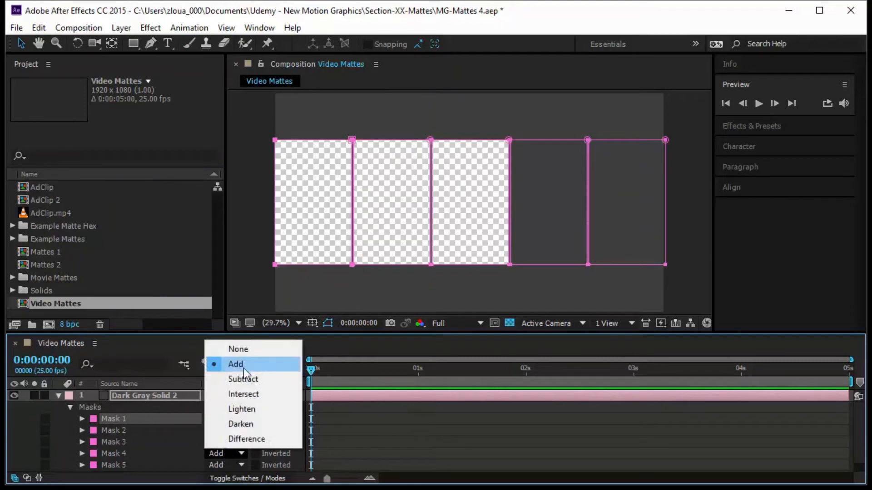
click(246, 378)
click(211, 463)
click(255, 391)
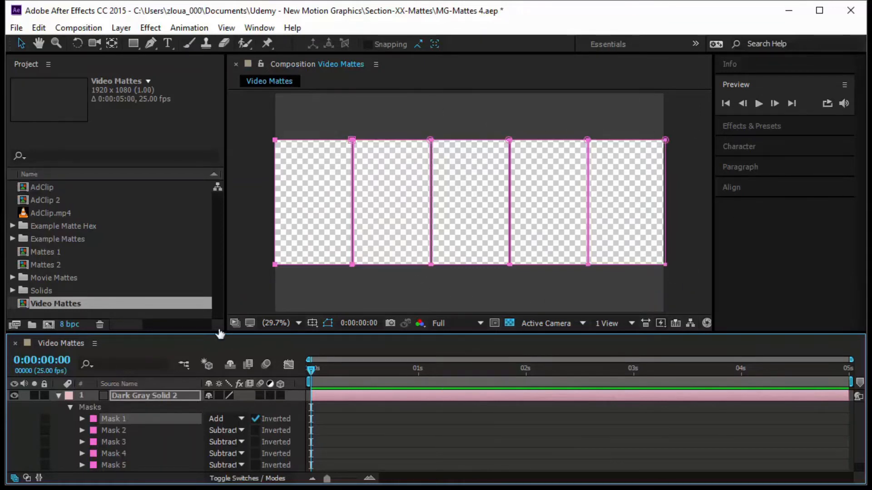
Enlarge the timeline area, reveal the Mask Path properties, and set Mask Path keyframes for all five masks at 0:00:01:00
drag(220, 335, 217, 281)
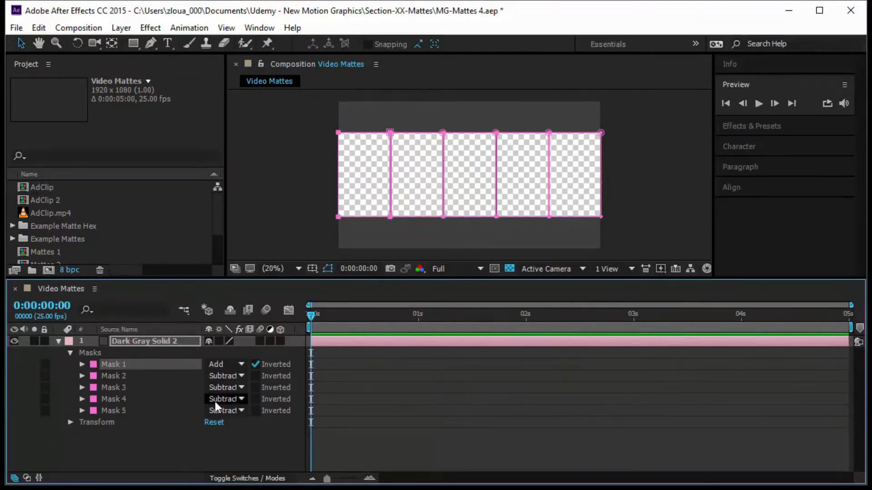
click(165, 341)
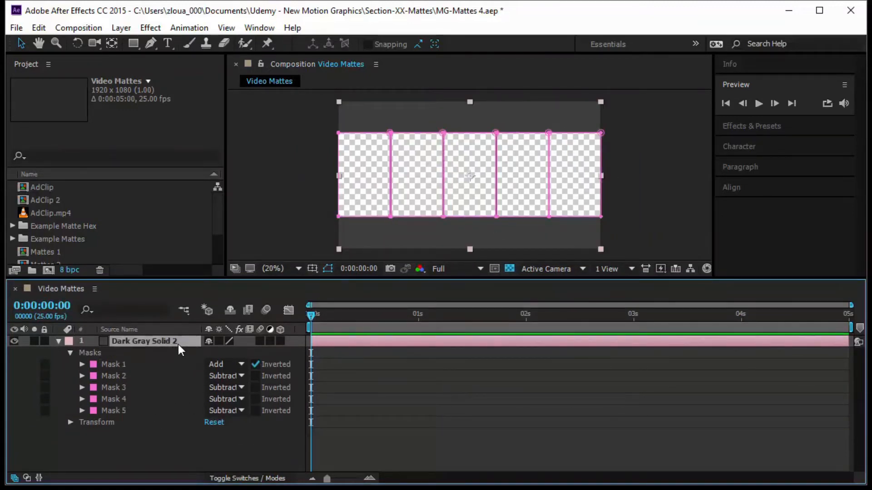
key(m)
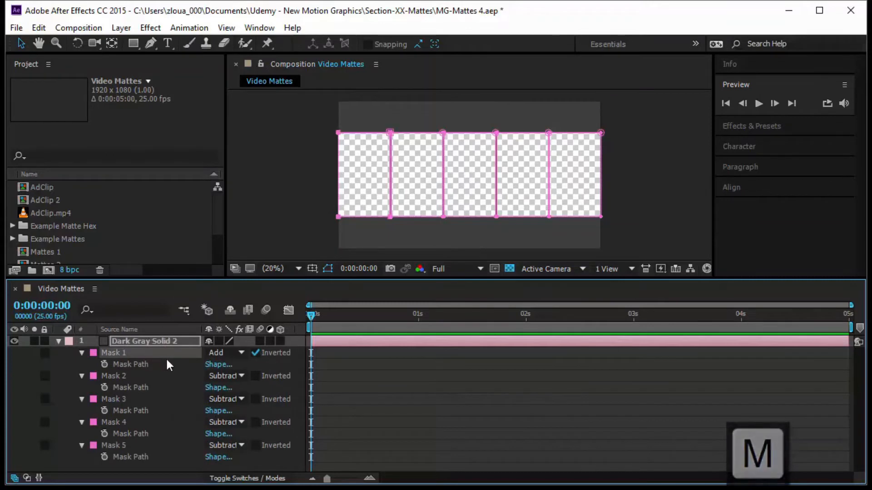
key(ctrl+a)
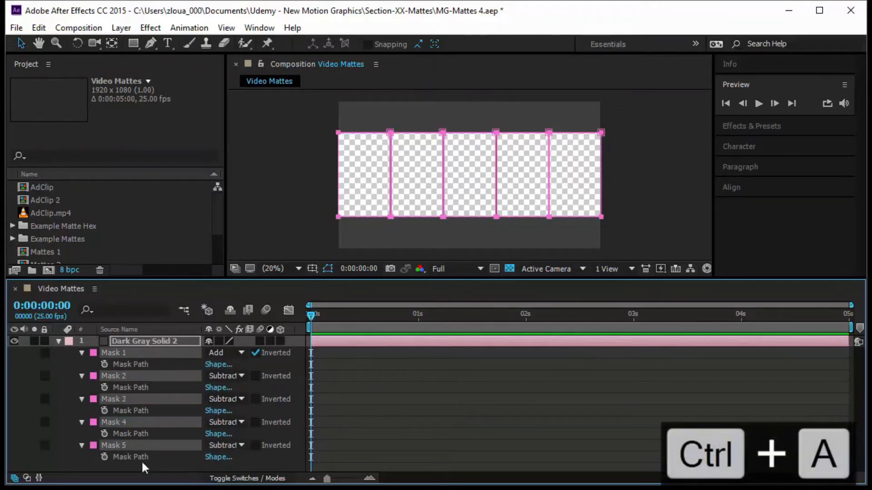
drag(310, 313, 417, 324)
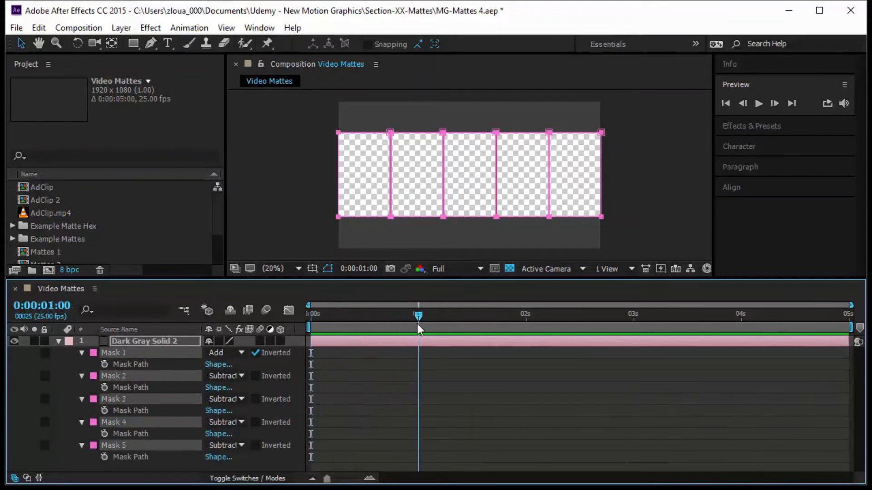
click(104, 364)
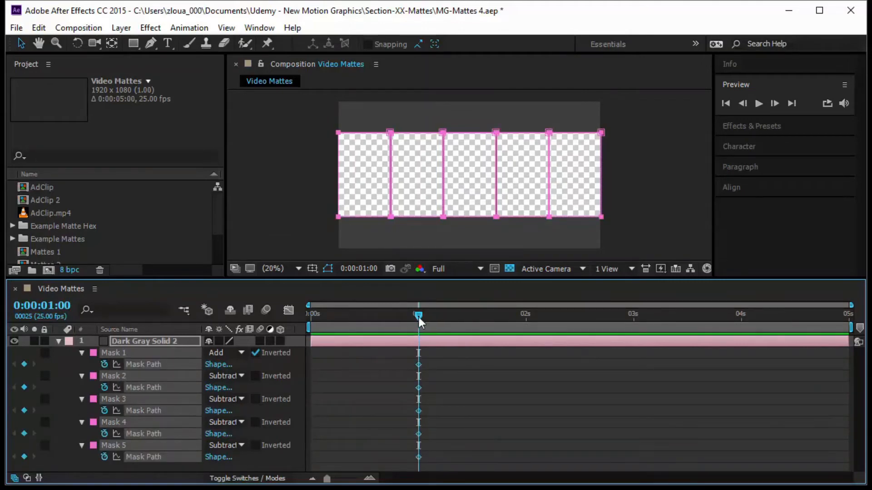
At 0:00:00:00, move Mask 1 straight up just above the frame and Mask 2 straight down just below it
key(Home)
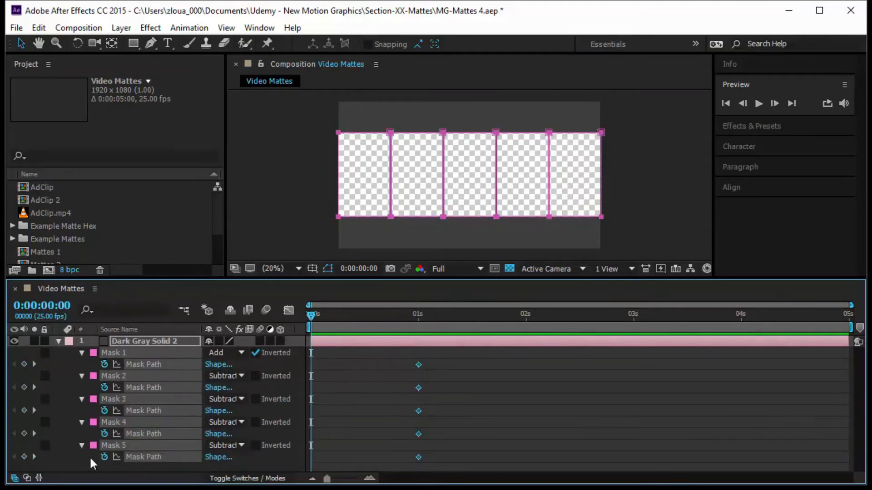
click(74, 458)
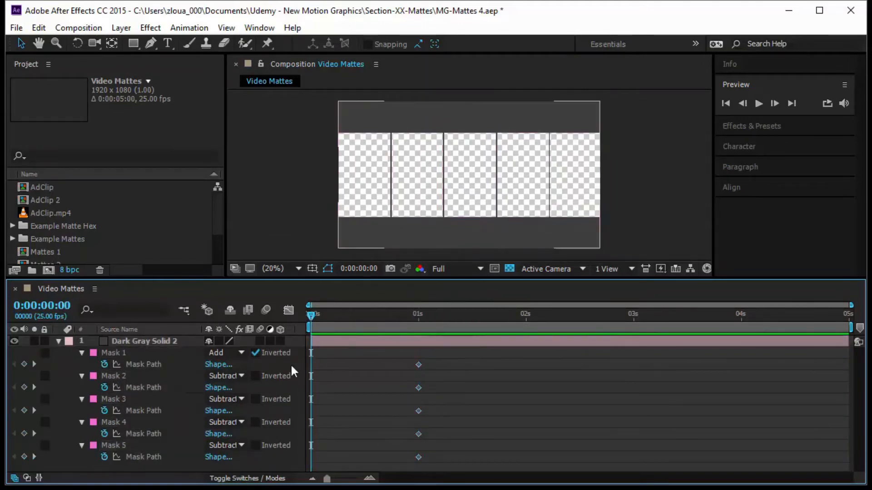
click(351, 207)
click(140, 364)
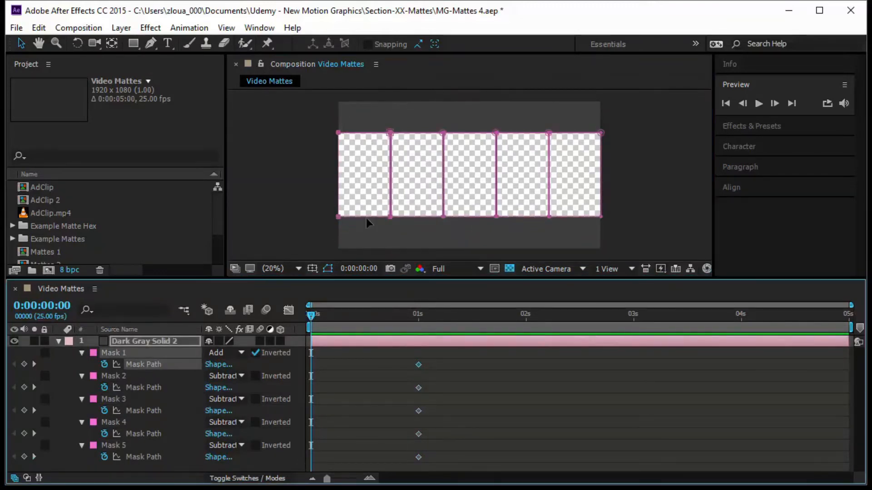
drag(366, 218, 374, 99)
click(159, 384)
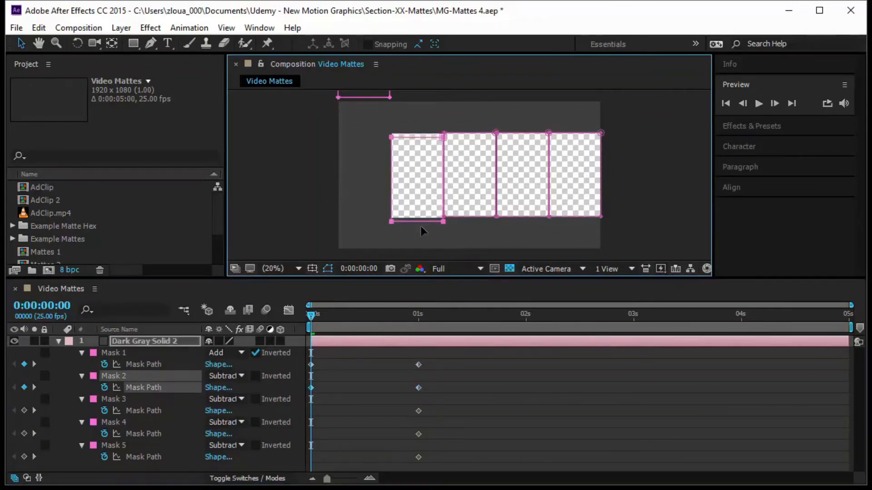
drag(422, 226, 423, 336)
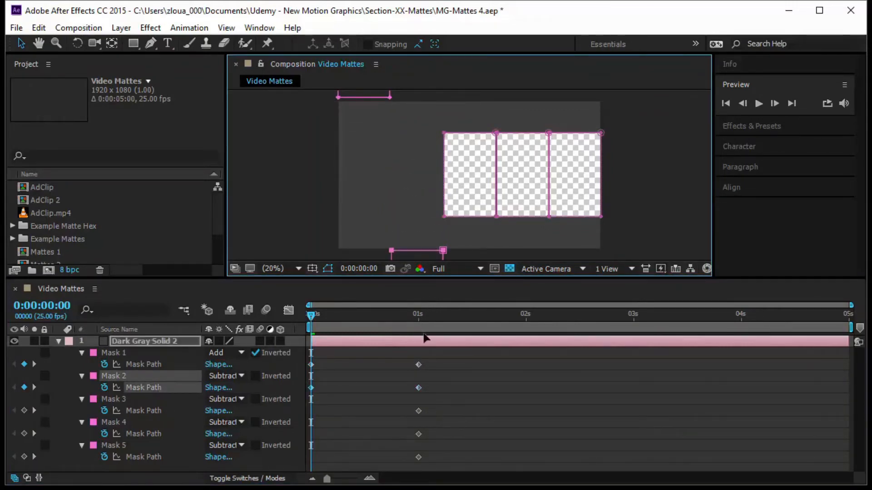
At 0:00:00:00, move Mask 3 and Mask 5 above the frame and Mask 4 below it, and preview the animation
click(157, 410)
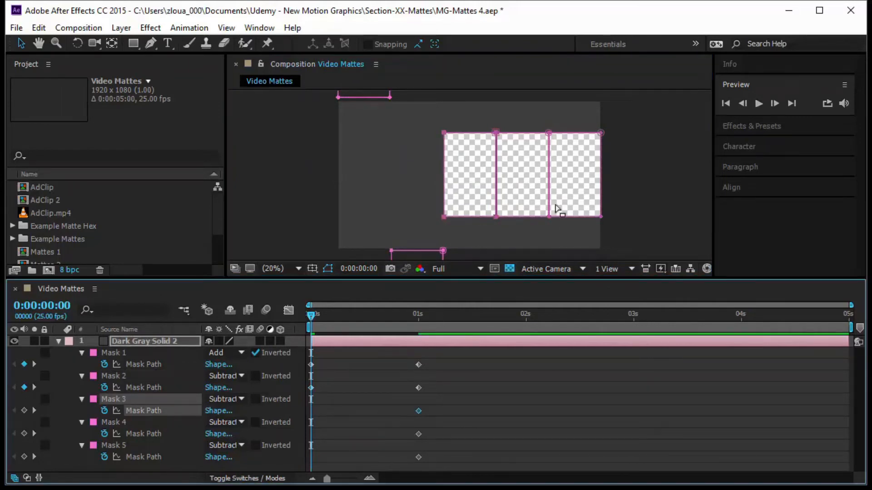
drag(477, 217, 481, 100)
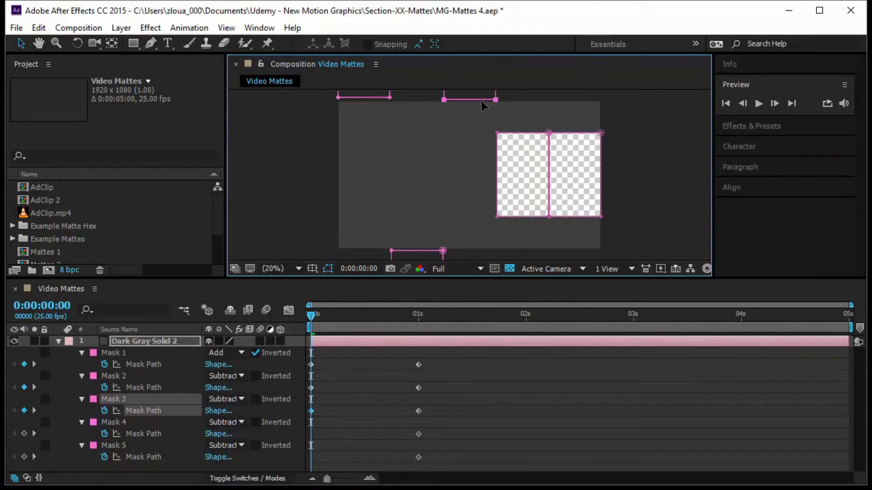
click(156, 435)
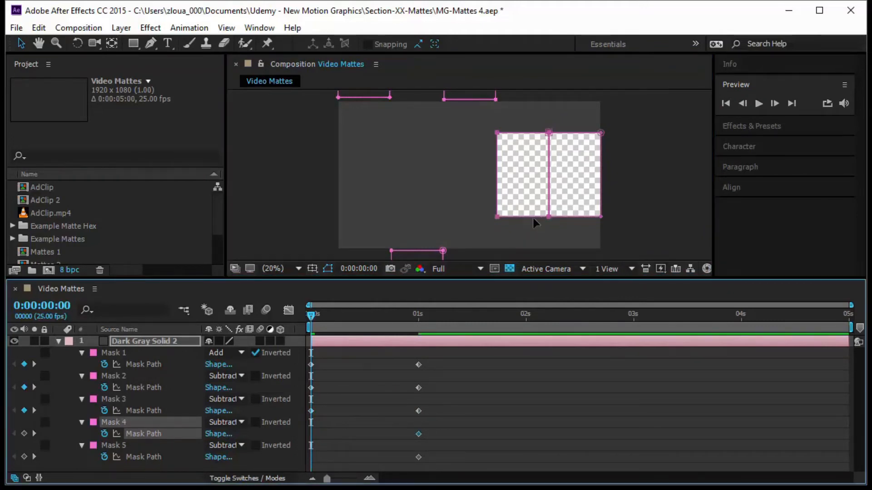
drag(533, 218, 533, 339)
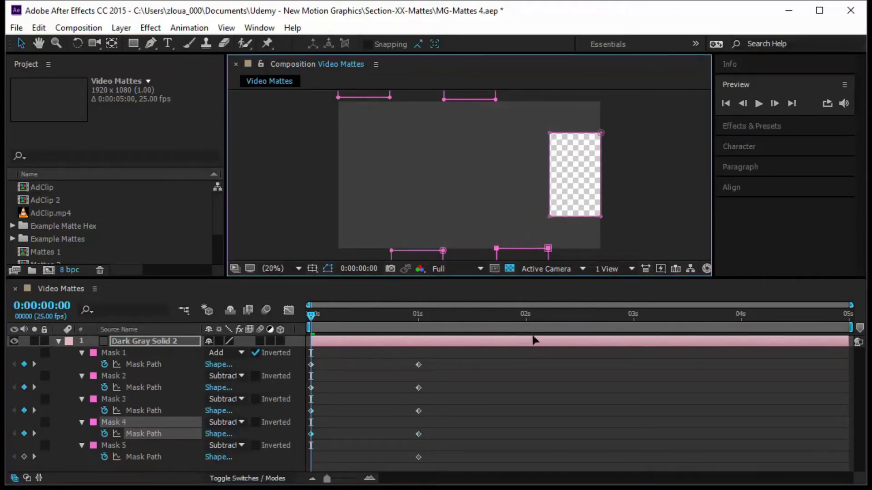
click(145, 456)
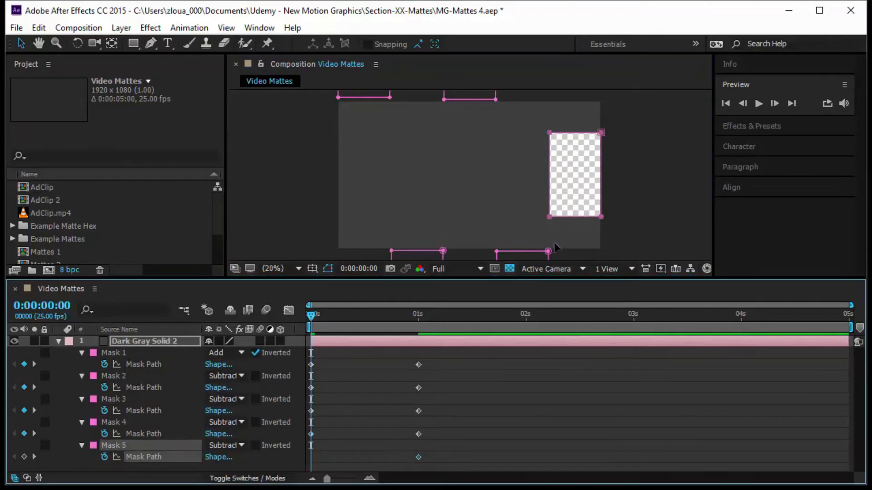
drag(571, 217, 574, 102)
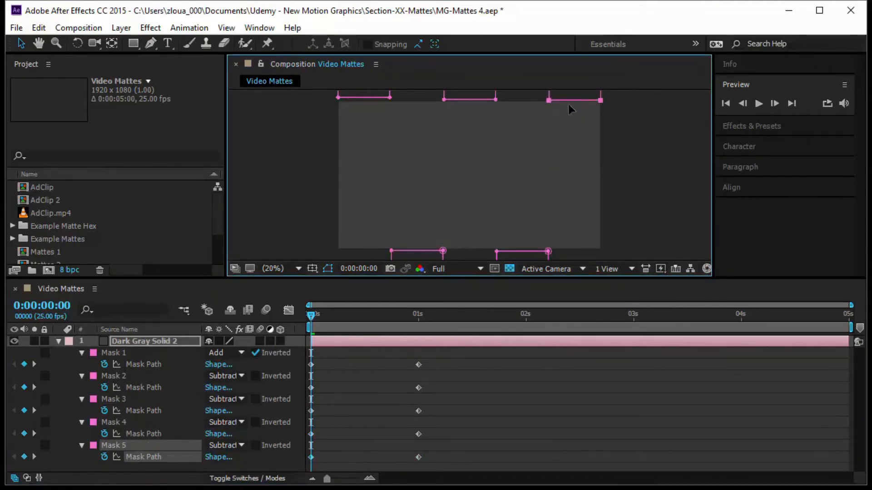
key(space)
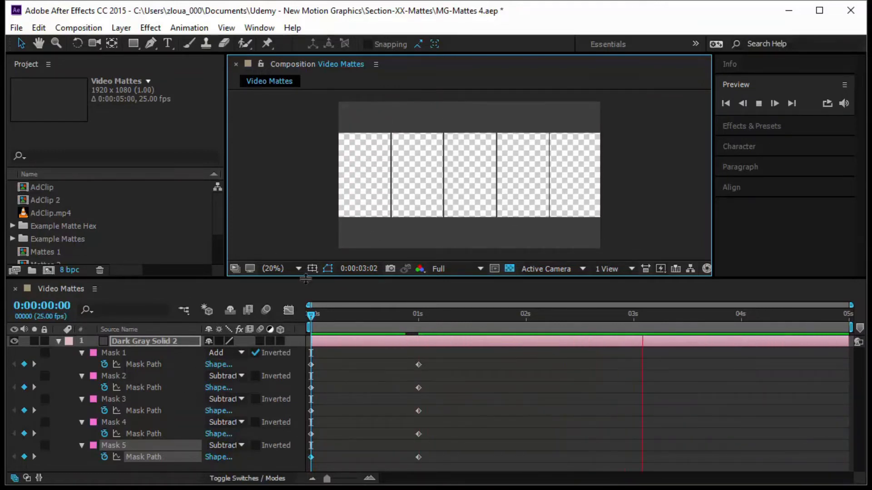
Enlarge the timeline area and apply Easy Ease to all Mask Path keyframes of the five masks
drag(311, 280, 311, 246)
click(385, 412)
drag(385, 412, 277, 431)
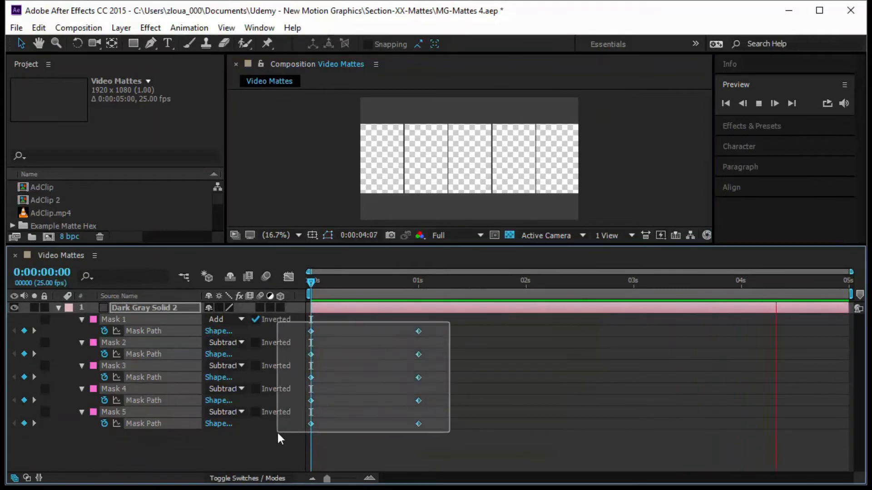
key(F9)
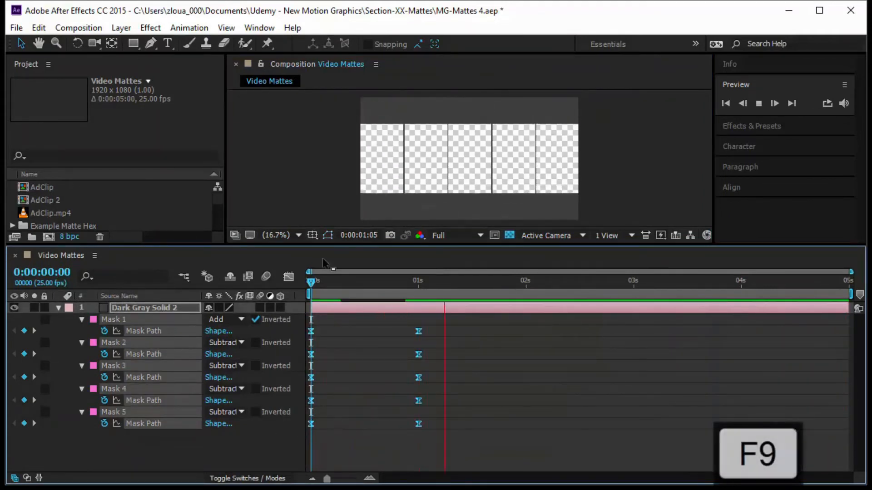
In the speed graph, place the end Mask Path keyframes at 0:00:02:00 and shape an early peak with a long ease-out
click(288, 277)
drag(438, 427, 395, 446)
click(311, 284)
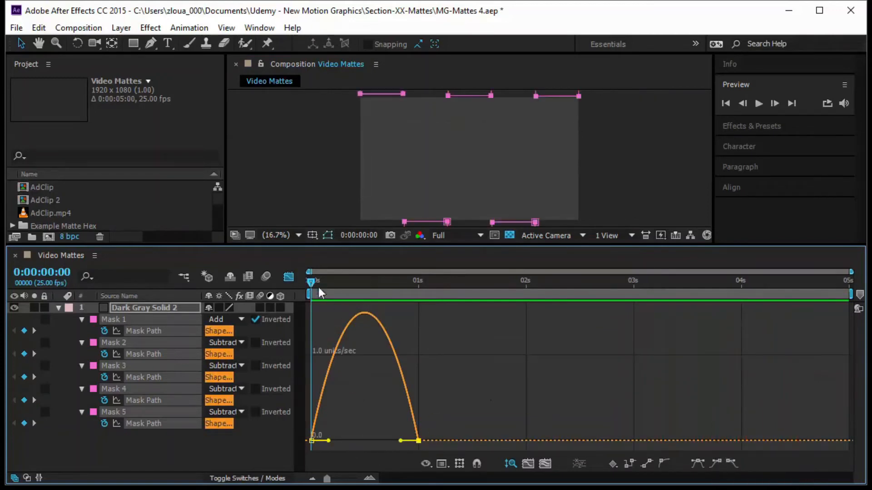
drag(404, 415, 417, 440)
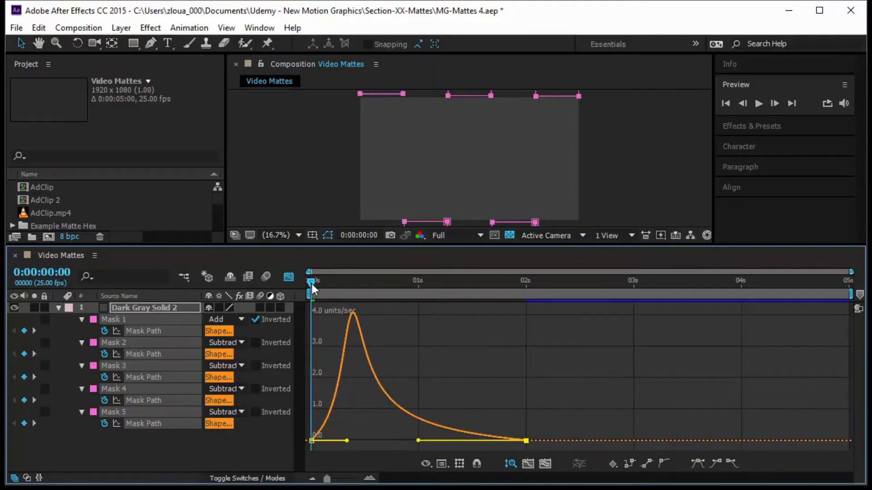
Scrub and play the eased mask animation from the start, in an enlarged composition view
drag(312, 284, 424, 350)
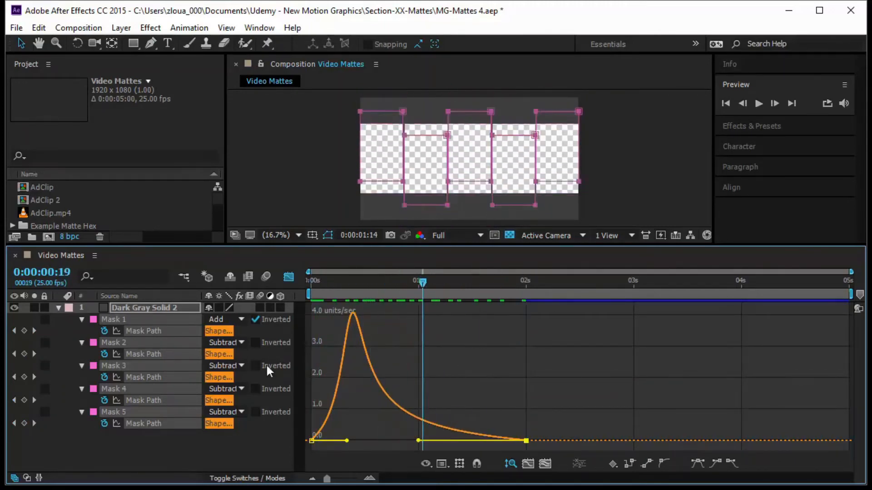
key(Home)
key(space)
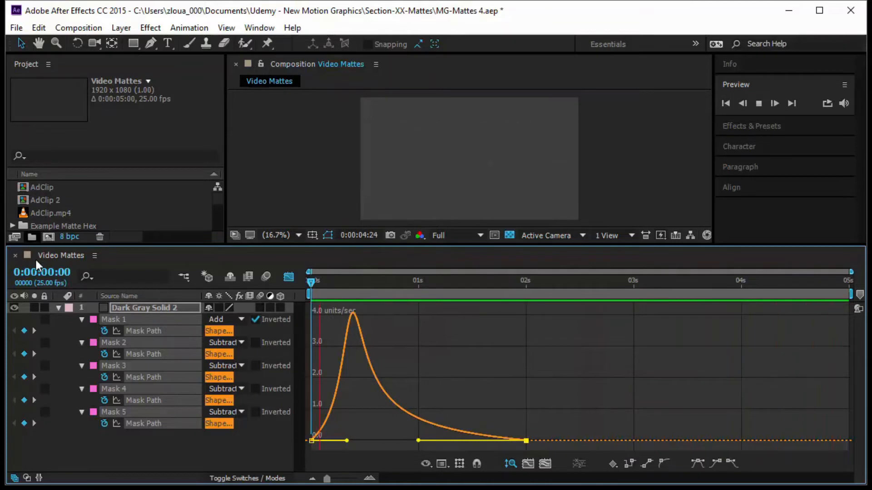
drag(142, 247, 143, 311)
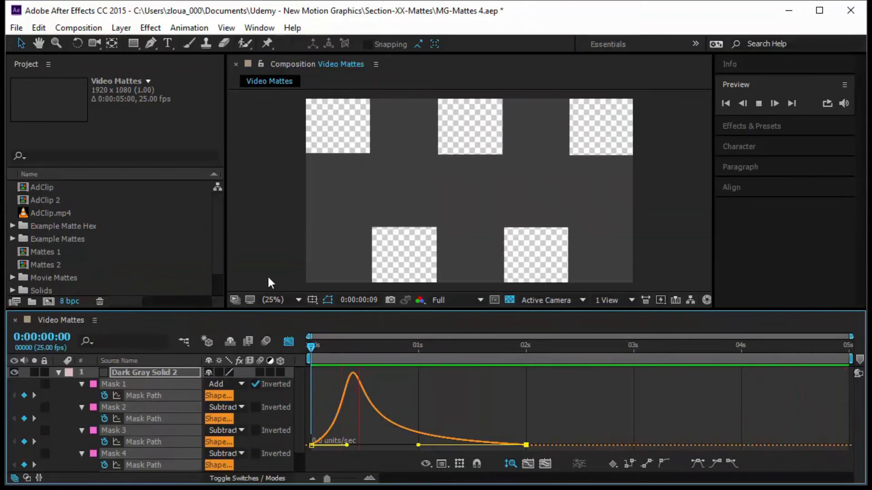
Create a new composition from the AdClip.mp4 footage
click(72, 213)
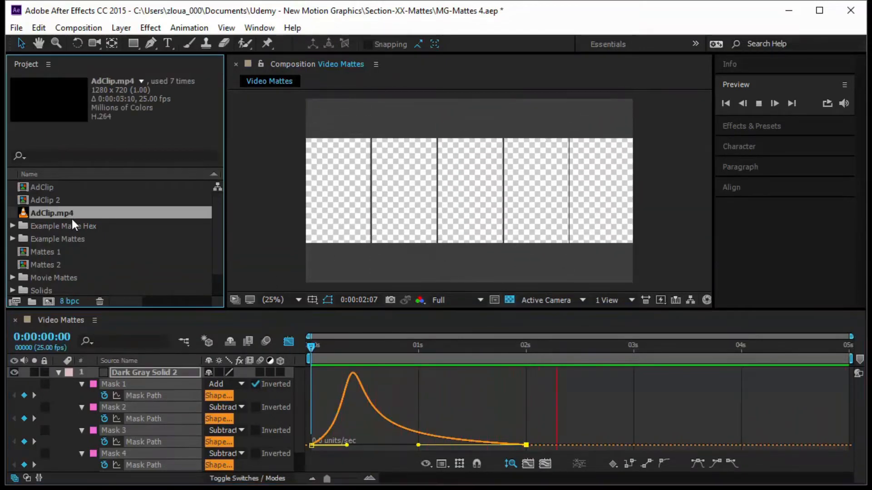
drag(49, 307, 49, 301)
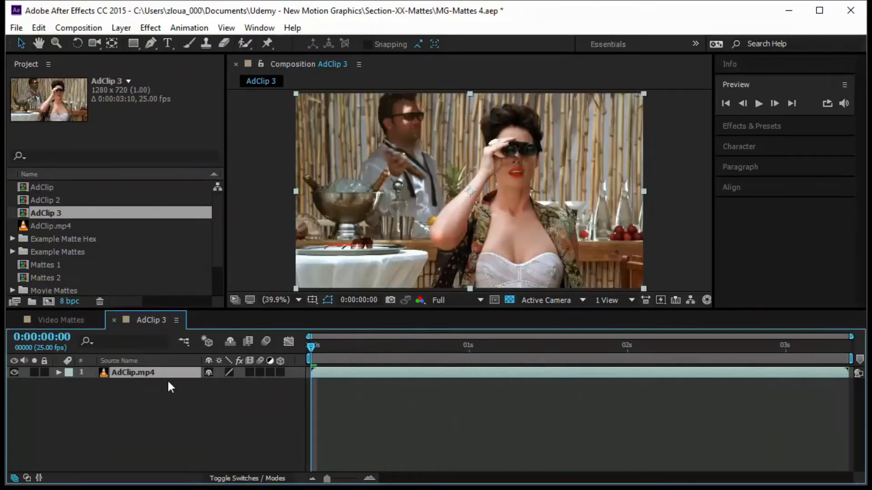
click(168, 421)
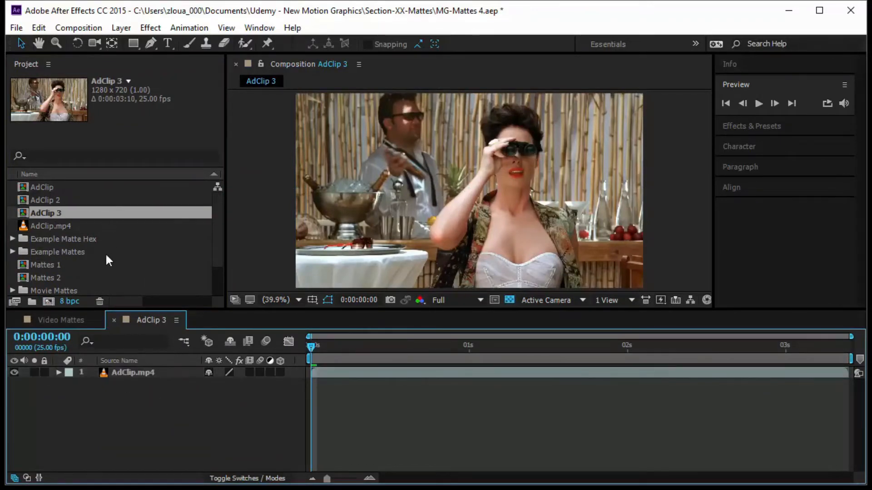
Add the Video Mattes composition as a layer above AdClip.mp4 in AdClip 3 and preview the reveal
scroll(106, 257, down, 1)
click(77, 279)
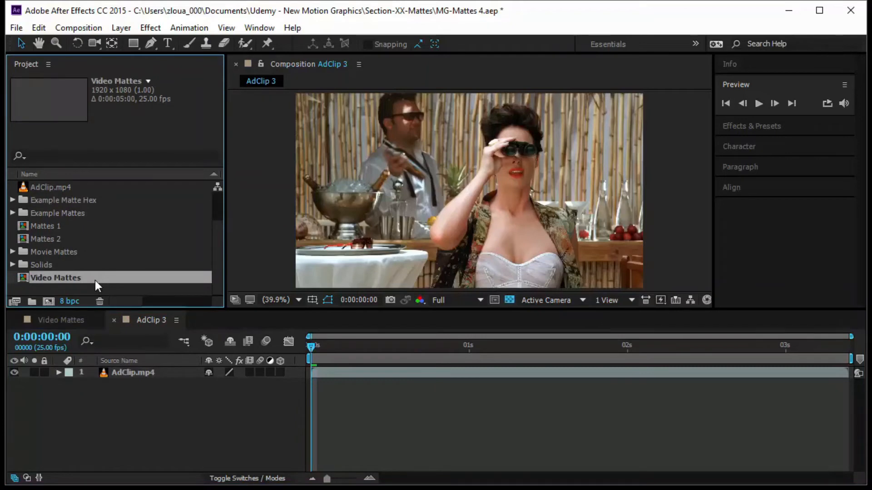
drag(94, 280, 118, 369)
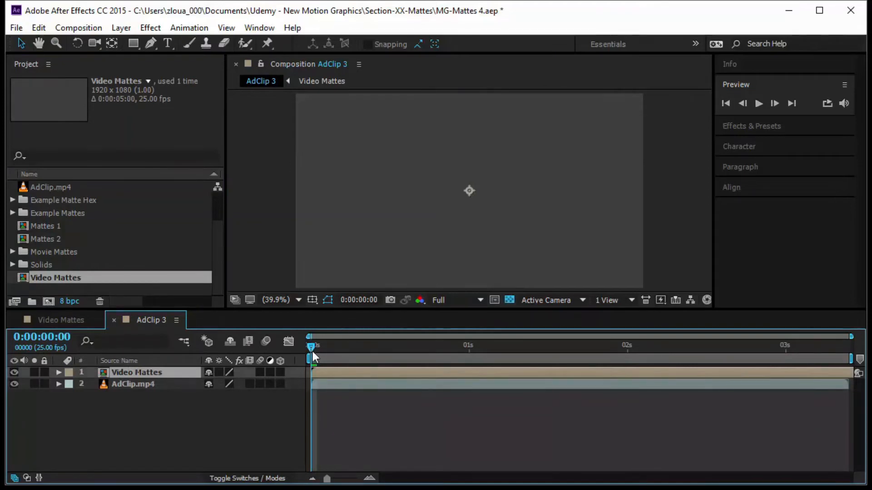
drag(309, 350, 356, 361)
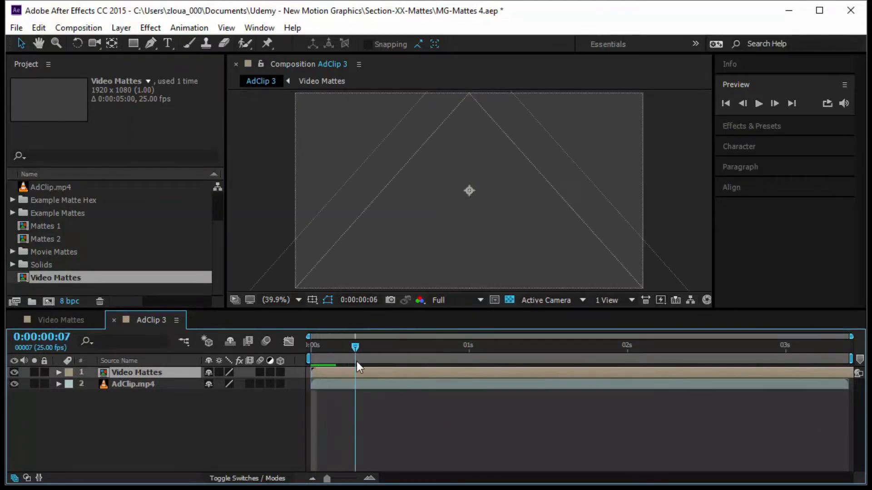
key(space)
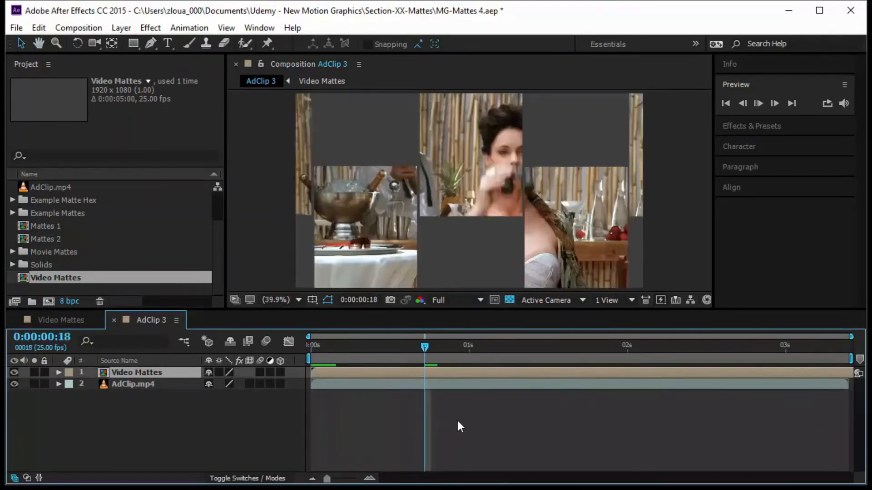
click(758, 103)
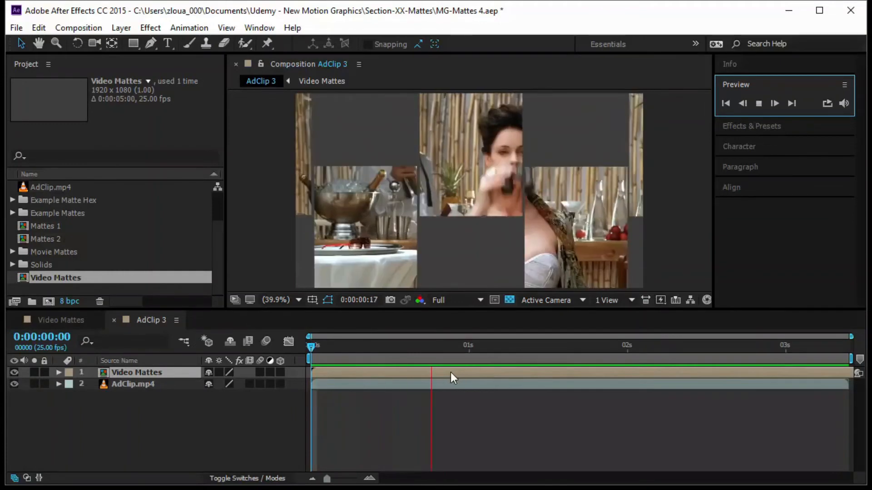
Fit the Video Mattes layer to the AdClip 3 composition size
right_click(157, 375)
mouse_move(238, 130)
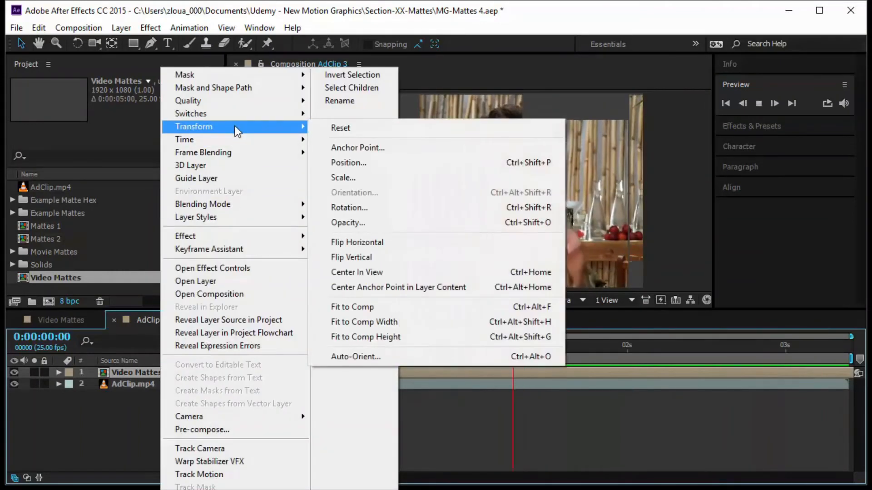
click(458, 308)
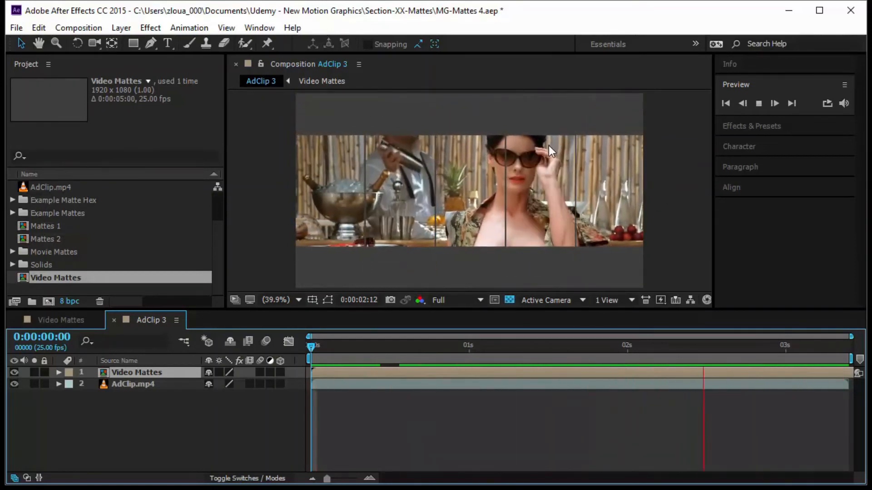
Change the color of the dark gray solid inside Video Mattes to black and preview the result in AdClip 3
double_click(145, 374)
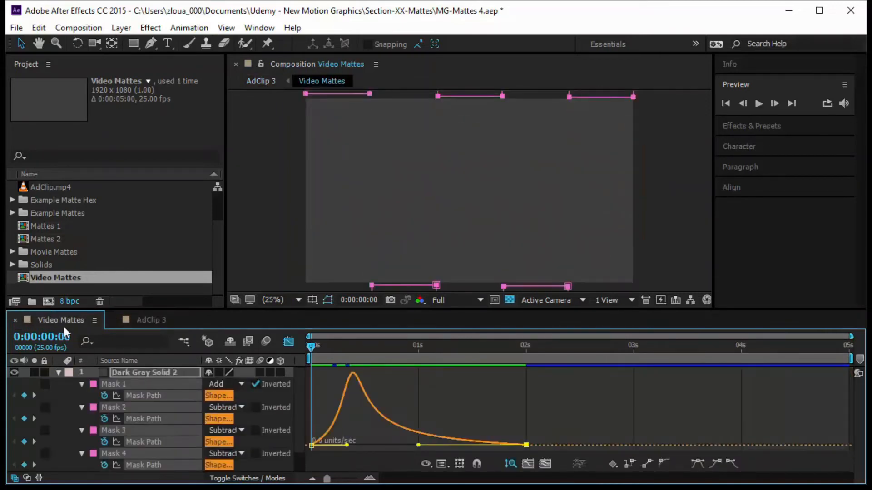
click(138, 372)
click(121, 29)
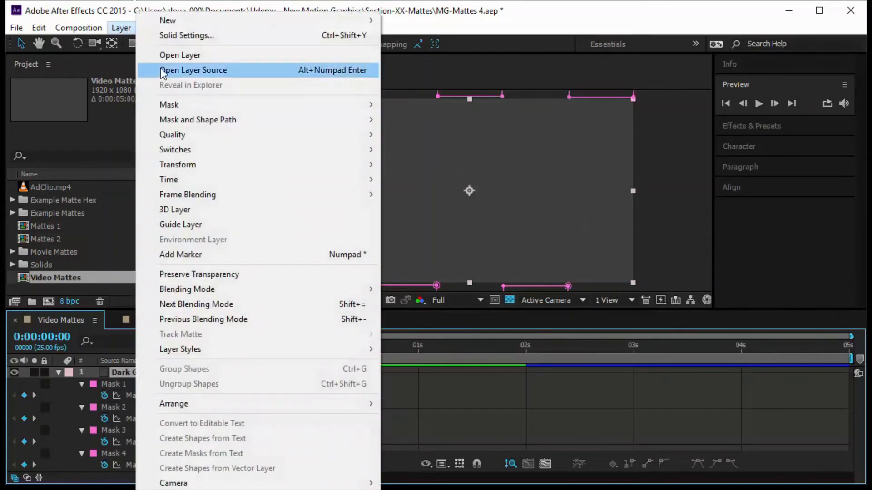
click(170, 37)
click(149, 238)
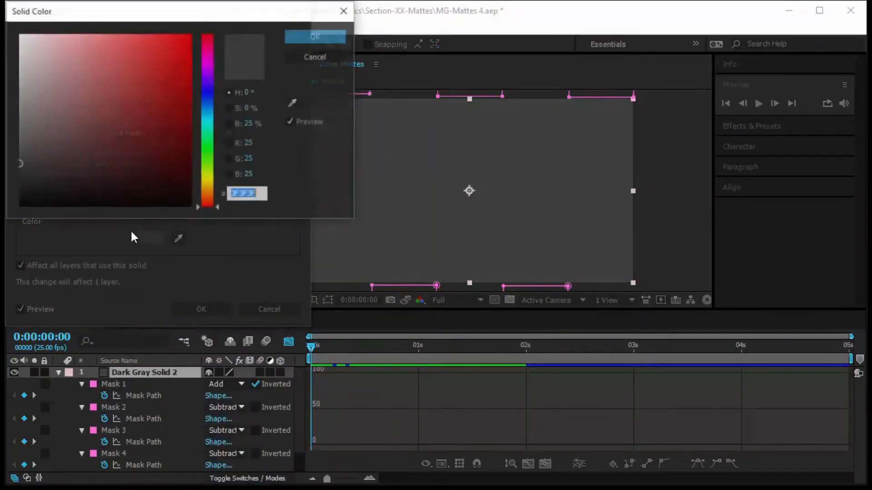
drag(86, 160, 18, 207)
click(317, 36)
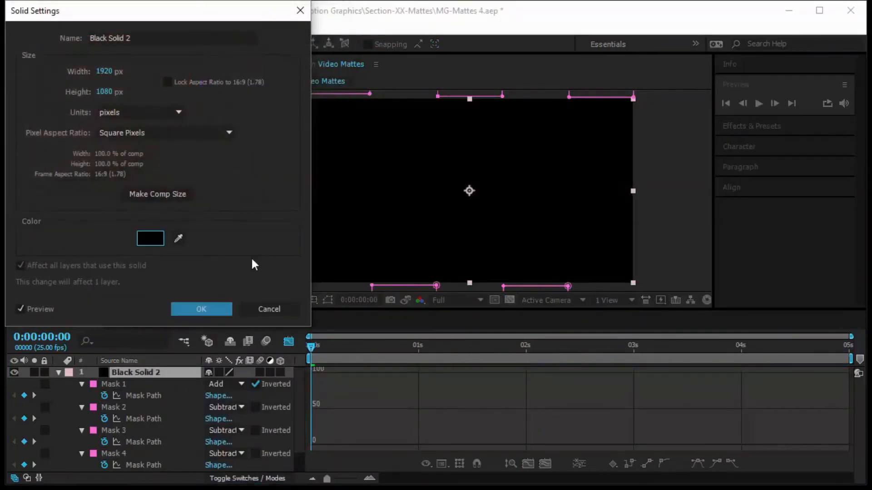
click(221, 304)
click(157, 317)
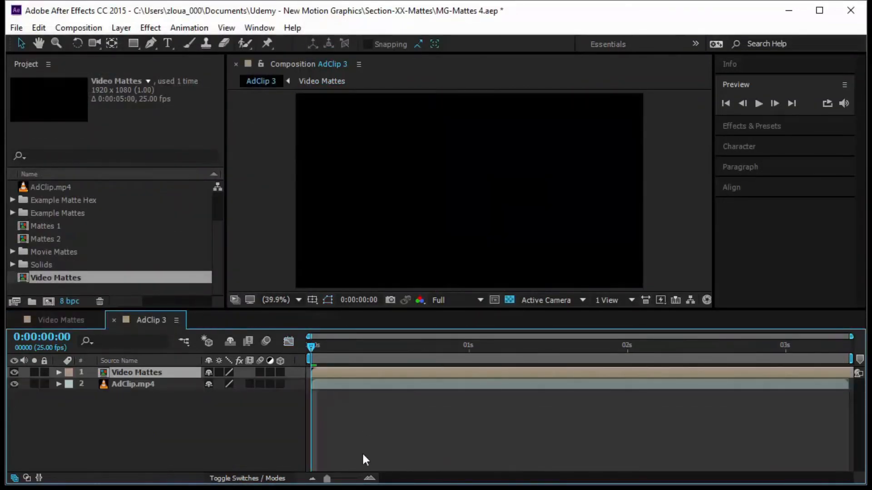
key(space)
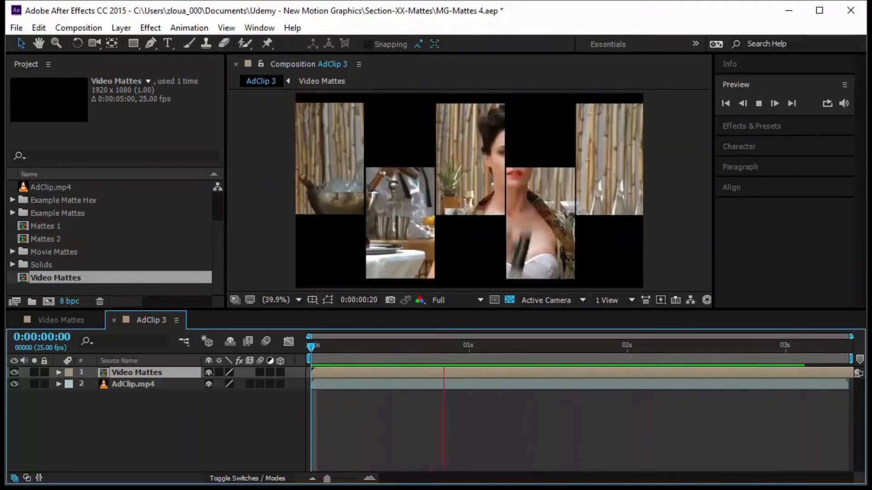
Stop the preview, show the Mode and TrkMat columns for the AdClip 3 layers, and move the current time to 0:00:01:09
key(space)
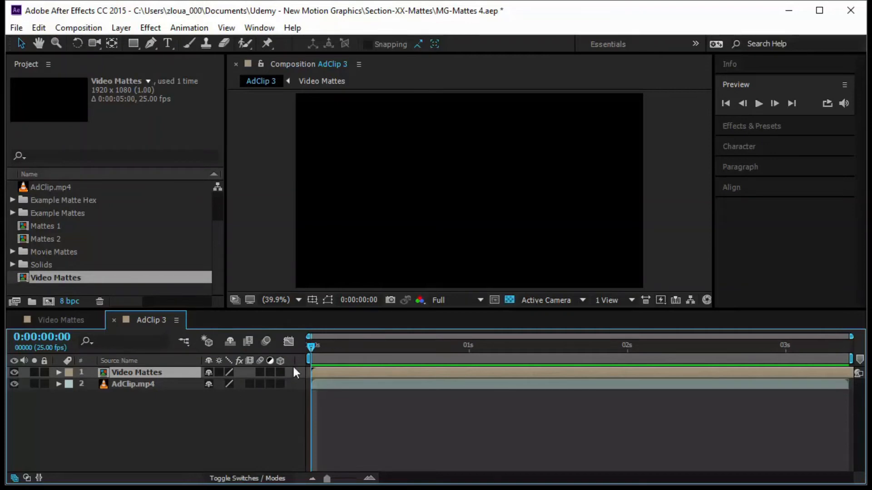
click(26, 477)
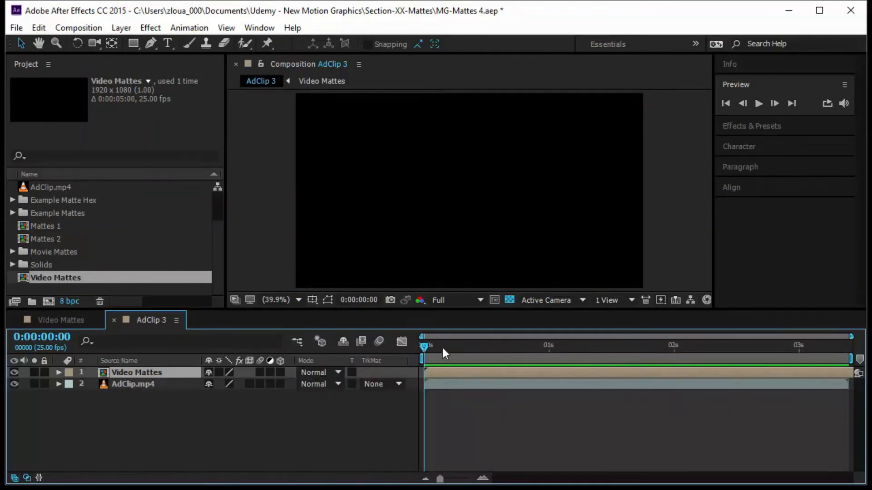
drag(426, 345, 594, 366)
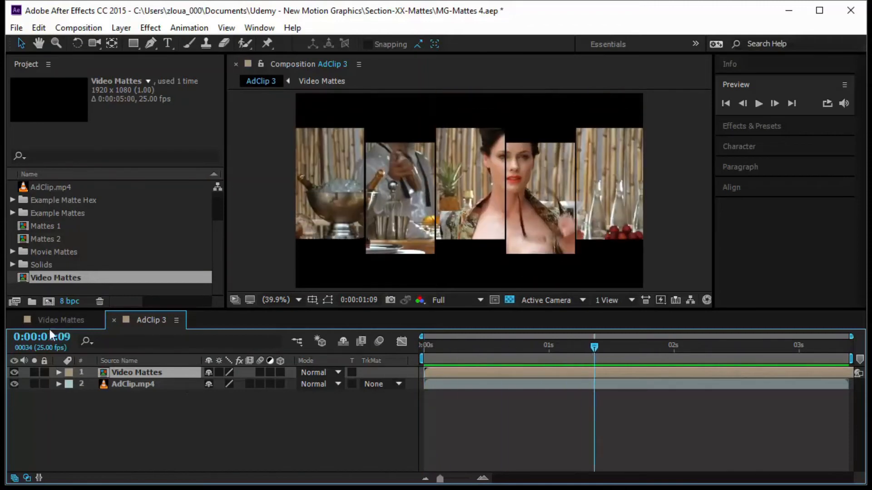
Add the Video Mattes composition to the render queue and remove the finished Movie Mattes render item
click(53, 320)
click(54, 322)
drag(457, 347, 625, 354)
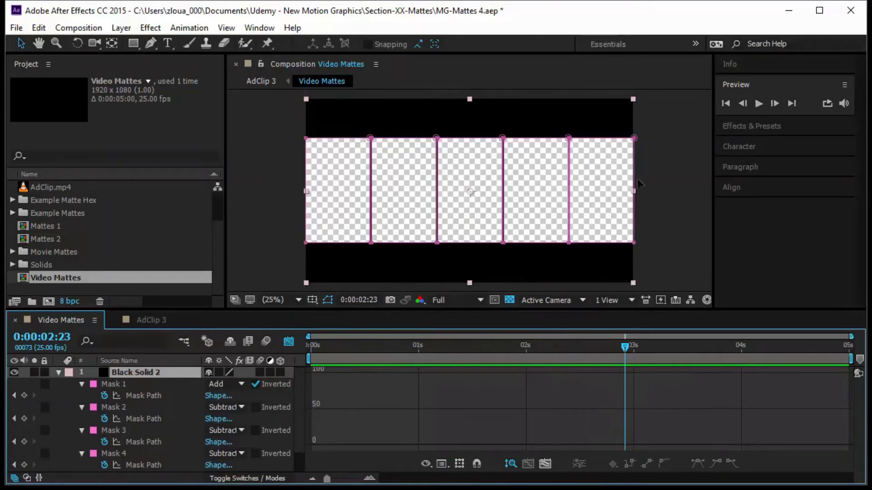
click(82, 30)
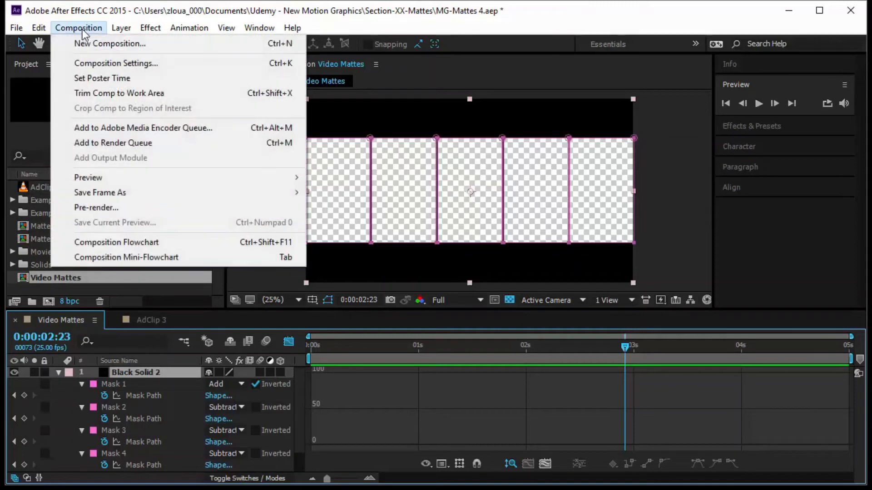
click(117, 143)
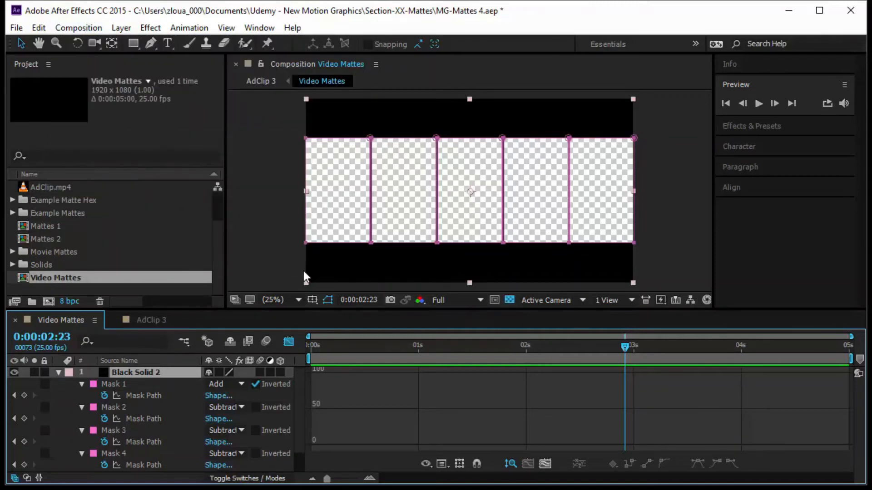
click(132, 389)
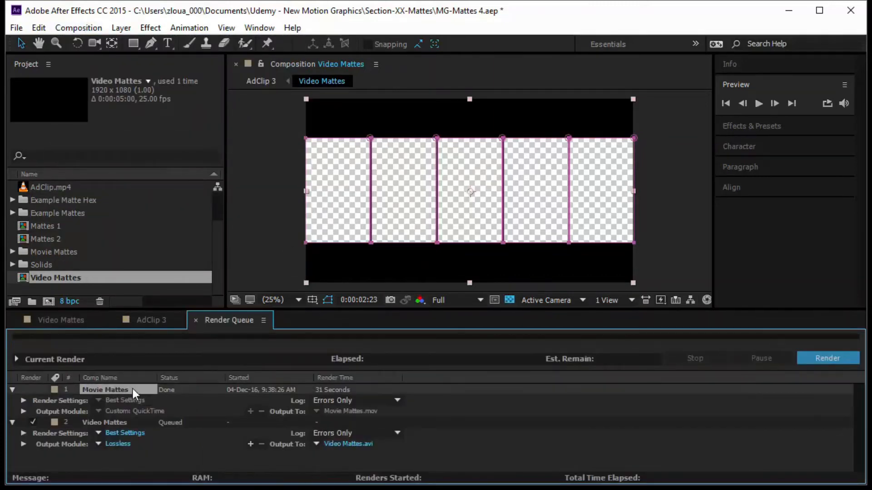
key(Delete)
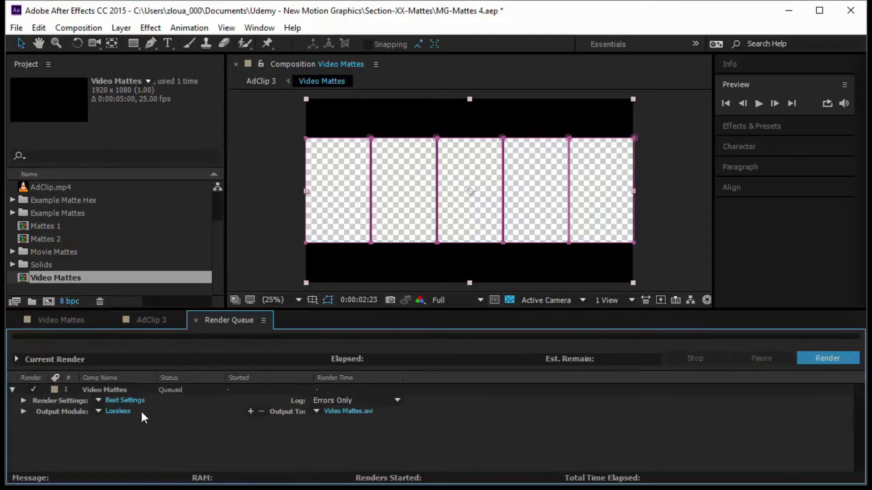
Accept the Best-quality, full-resolution render settings and set the Video Mattes output format to QuickTime with the Animation codec at quality 100
click(133, 401)
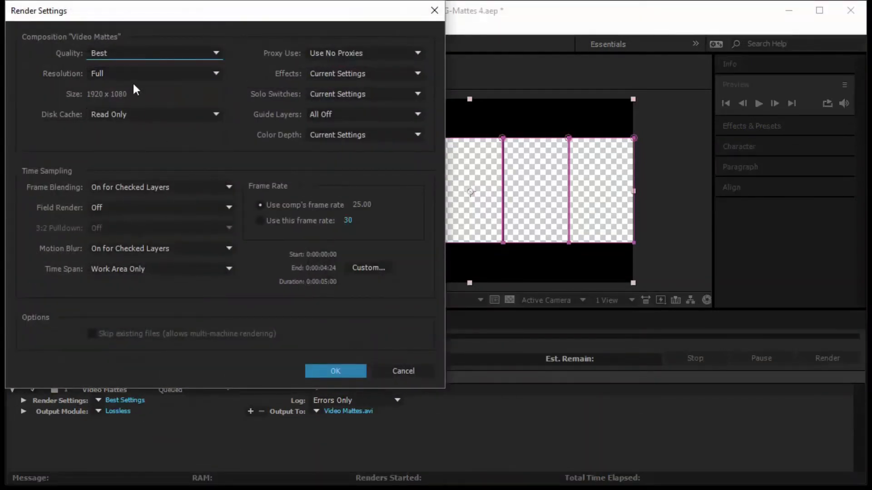
click(335, 372)
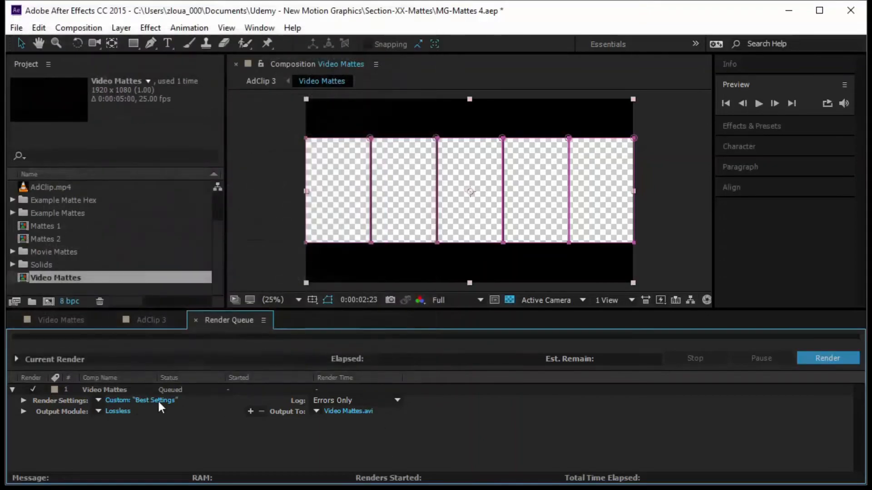
click(123, 412)
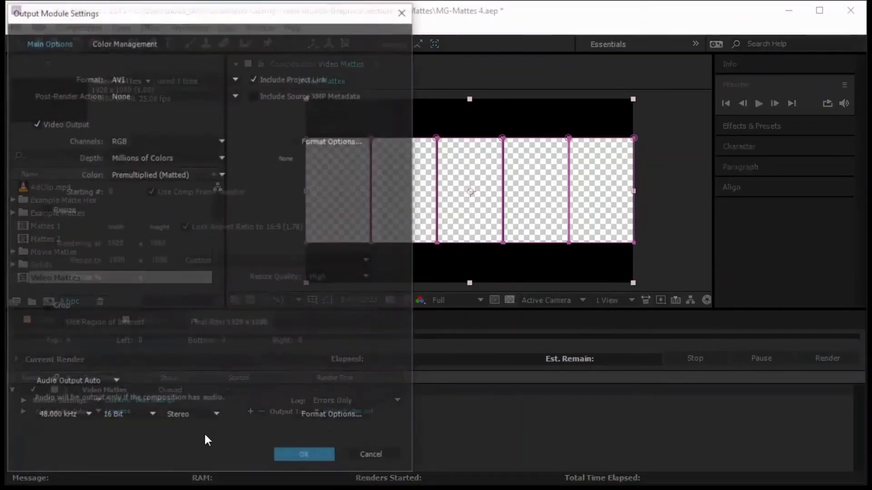
click(179, 79)
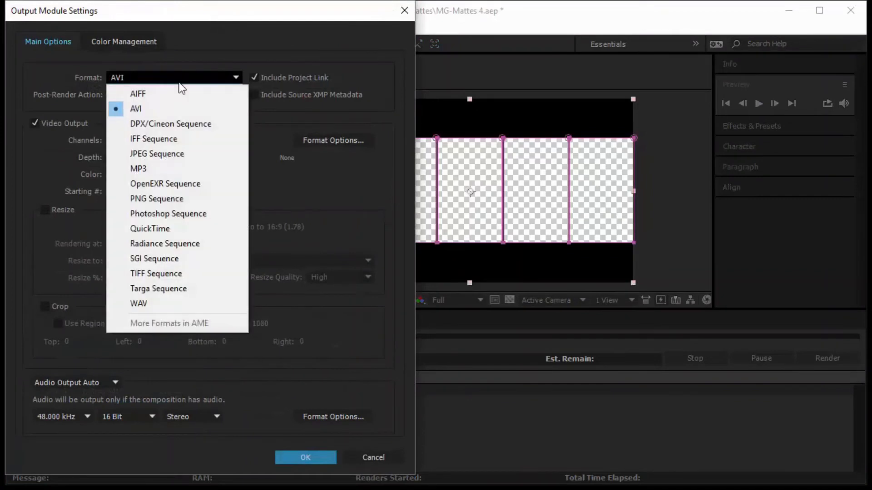
click(172, 229)
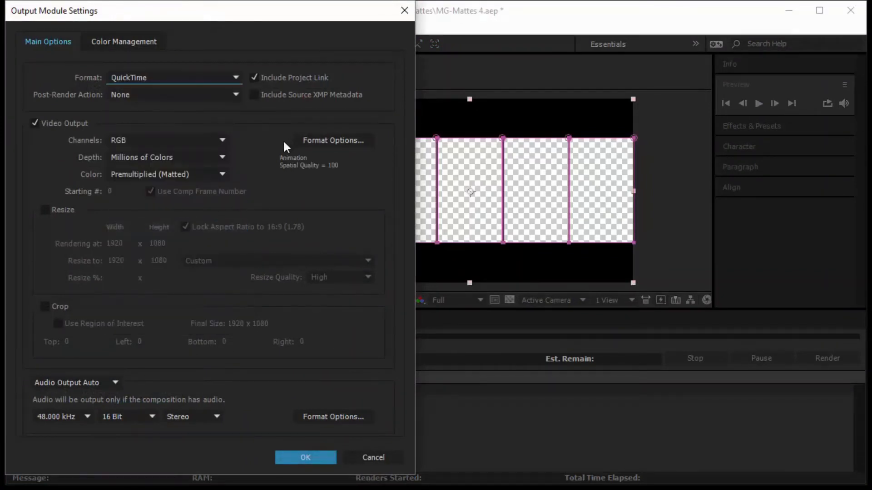
click(305, 141)
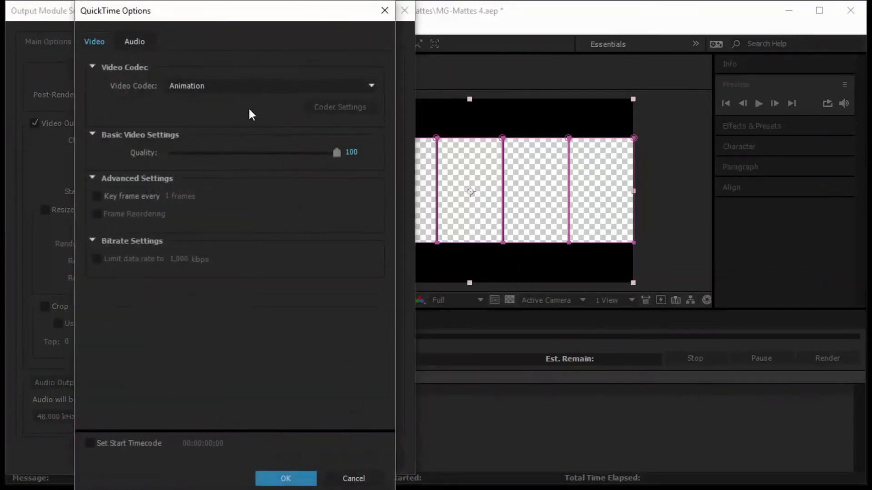
click(233, 89)
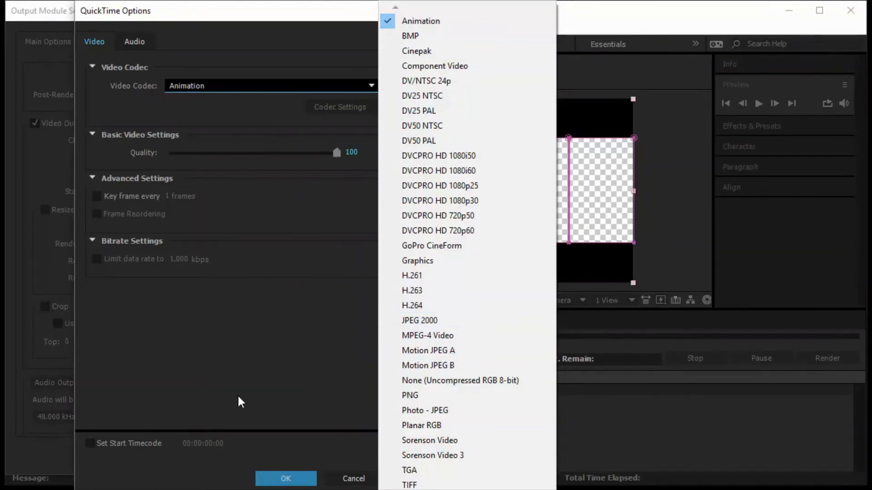
click(223, 385)
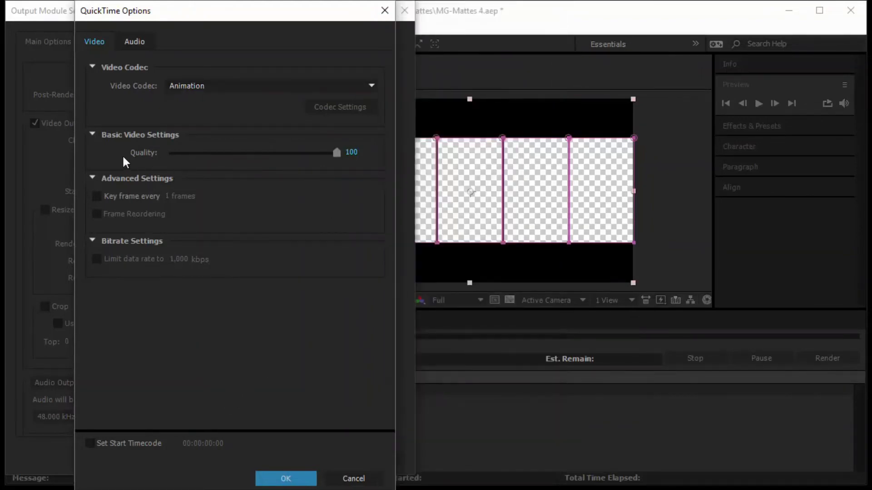
click(281, 477)
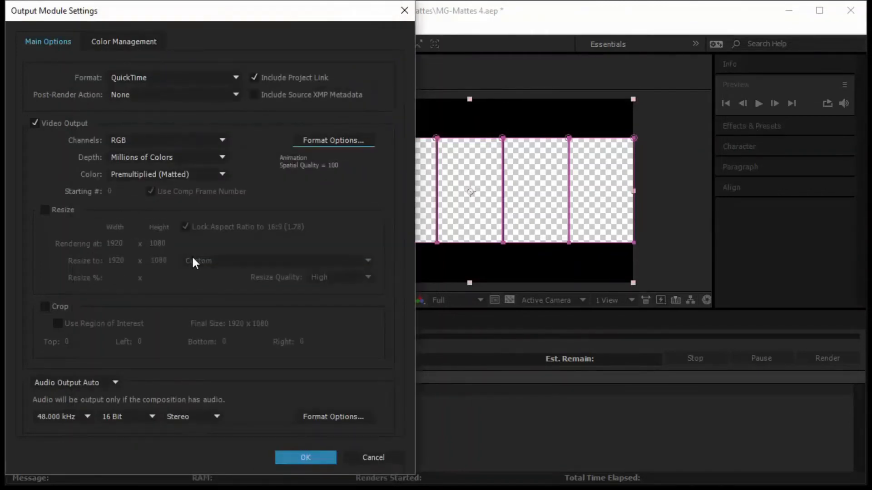
Set the output module's video channels to RGB + Alpha and apply the output settings
click(140, 140)
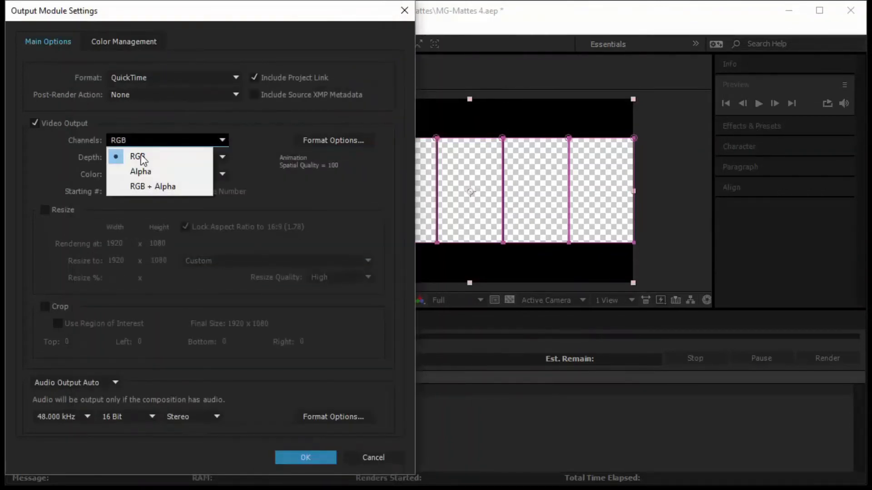
click(146, 185)
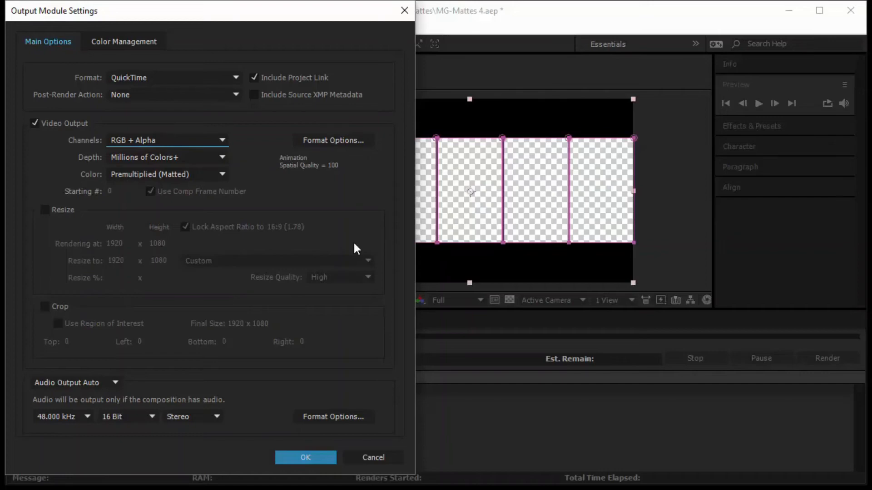
click(311, 458)
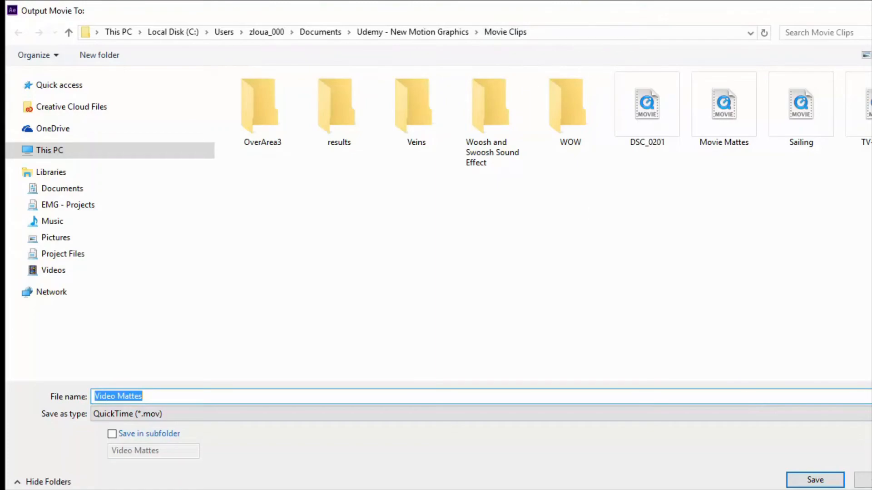
Save the output as Video Mattes.mov in the Movie Clips folder and render it
click(818, 481)
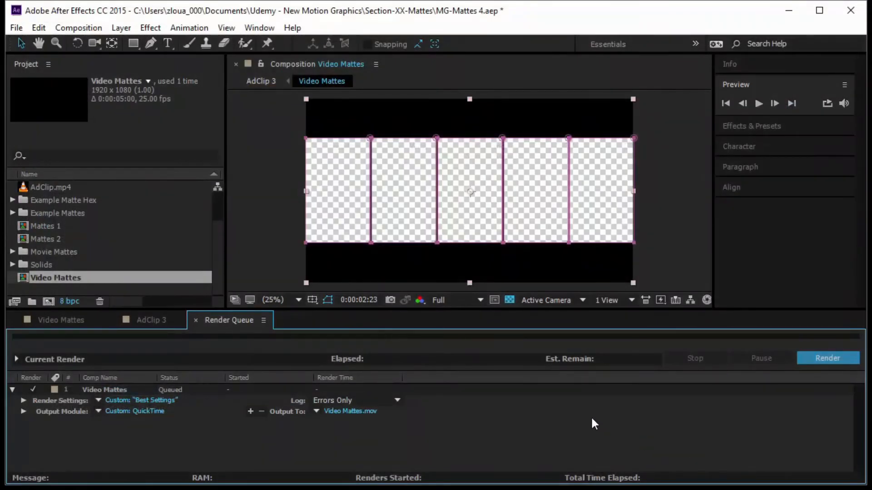
click(816, 358)
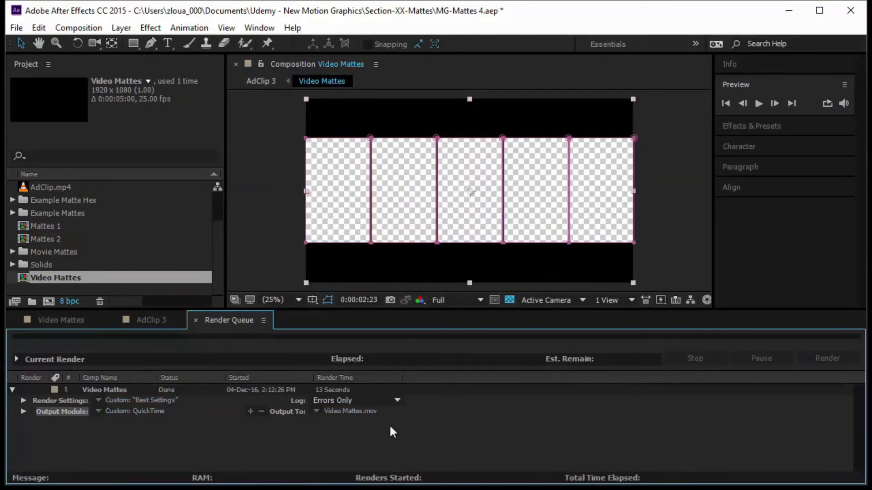
Remove the Video Mattes layer from AdClip 3 and import the rendered Video Mattes.mov from the Movie Clips folder
click(162, 319)
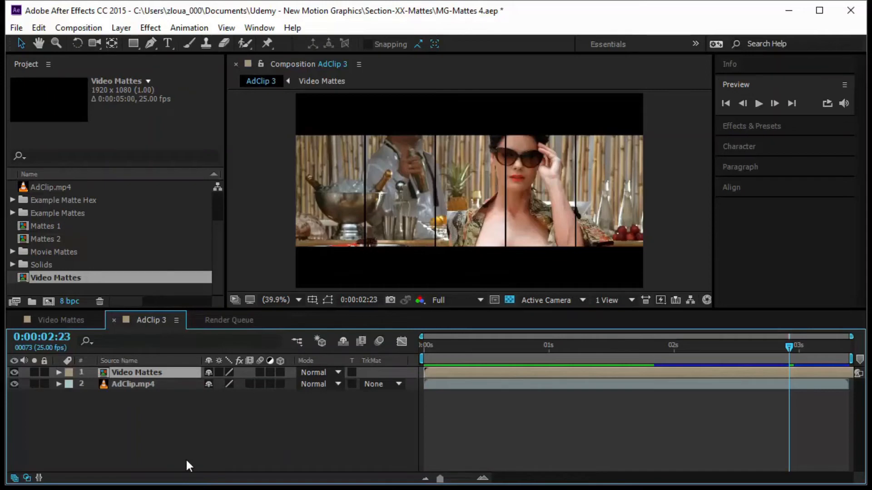
key(Delete)
right_click(74, 282)
mouse_move(118, 353)
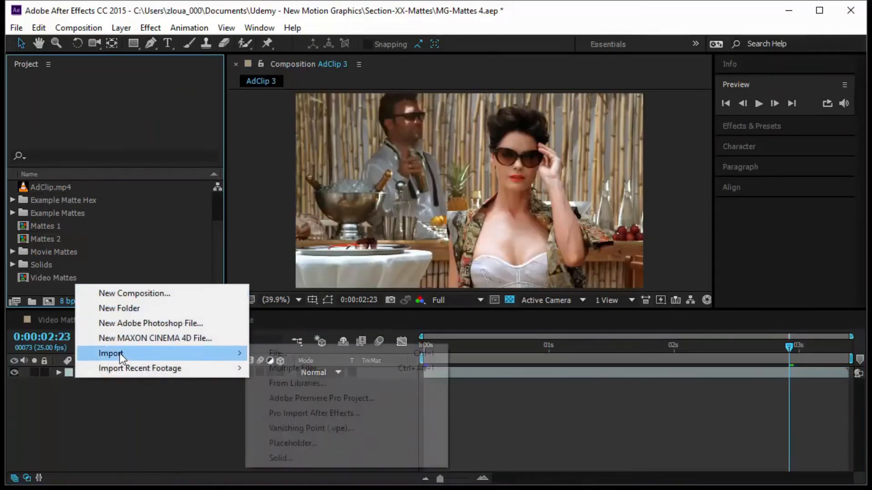
mouse_move(210, 355)
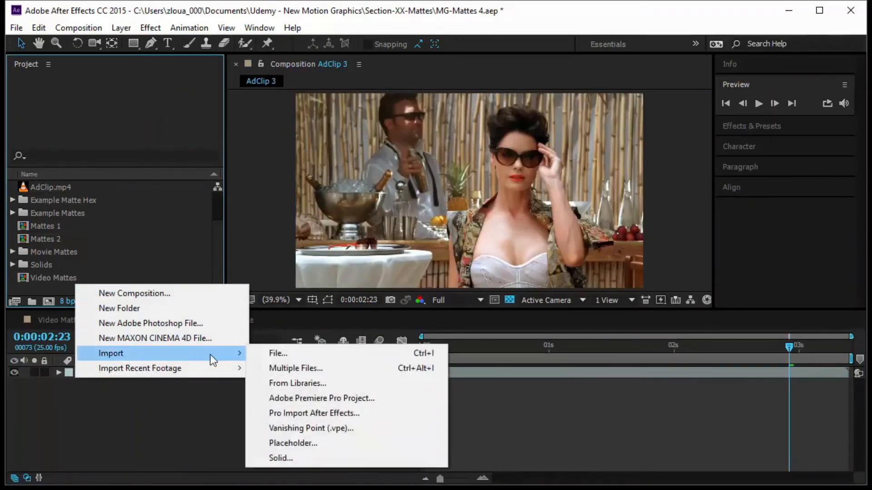
click(264, 353)
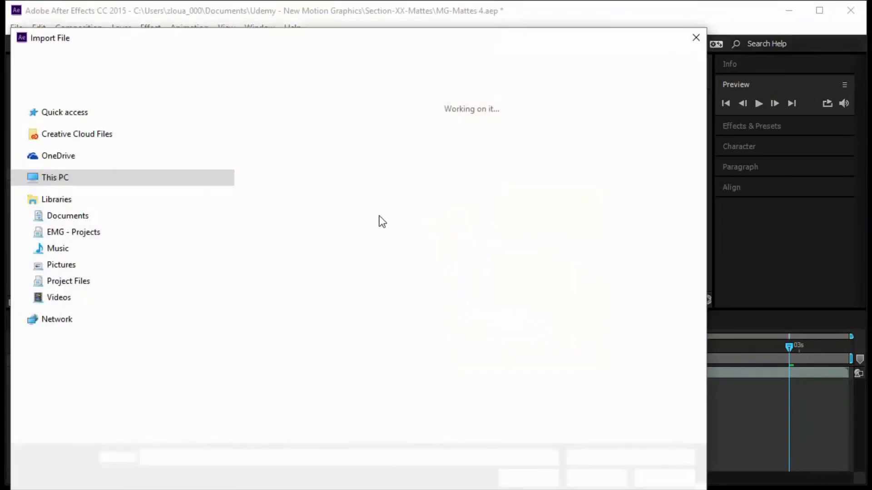
click(632, 239)
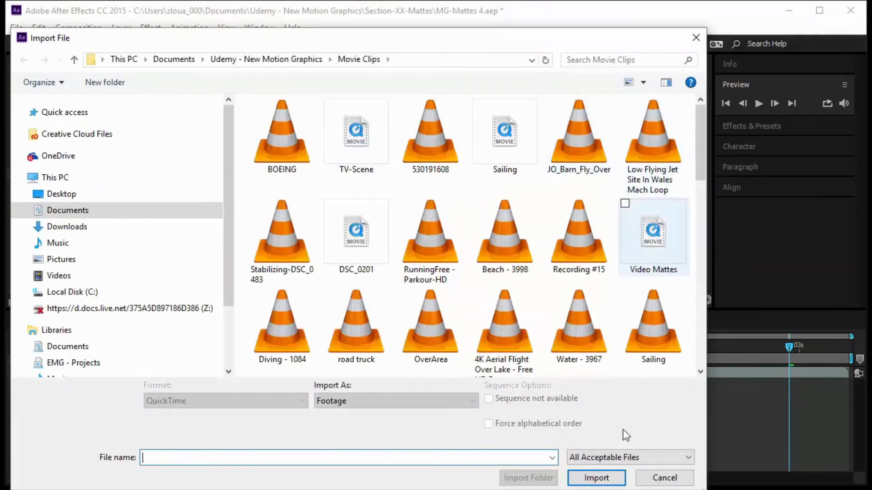
click(595, 478)
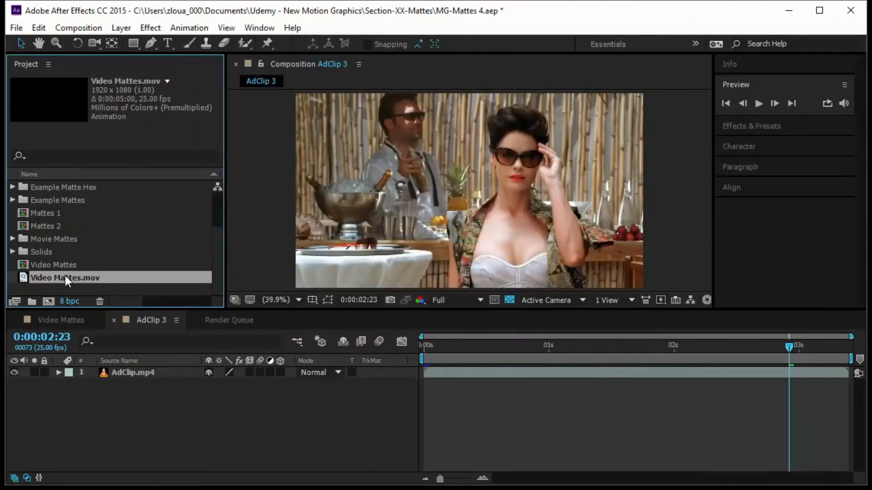
Place Video Mattes.mov above AdClip.mp4 in AdClip 3 and fit it to the composition size
drag(65, 276, 137, 404)
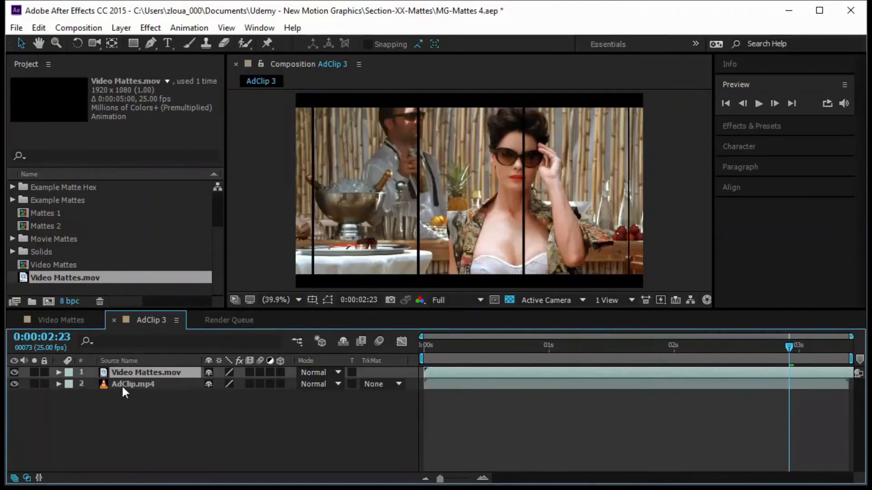
right_click(174, 372)
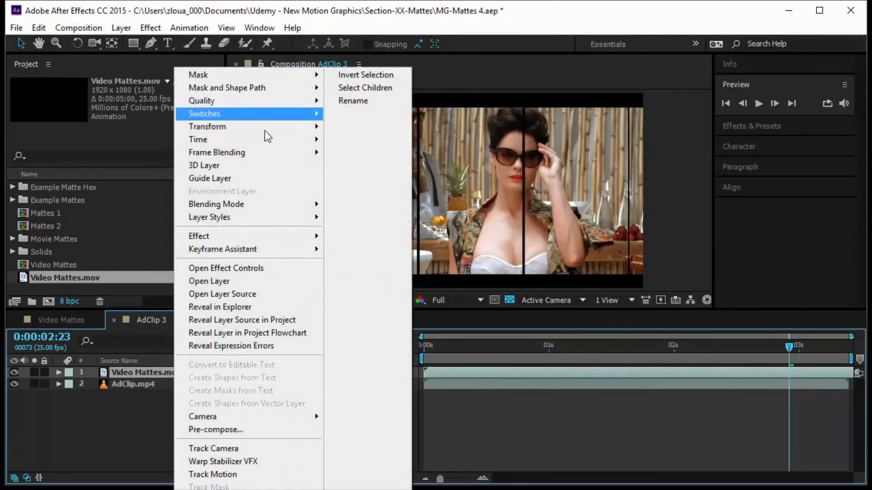
mouse_move(266, 136)
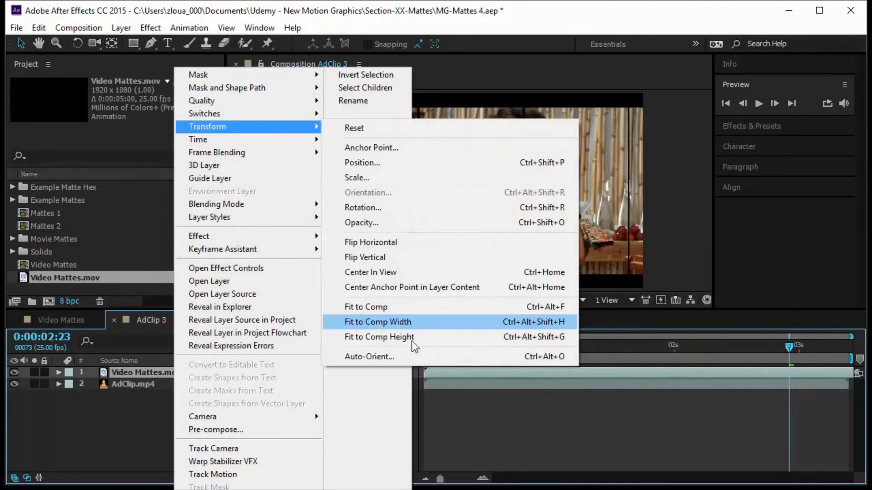
click(411, 307)
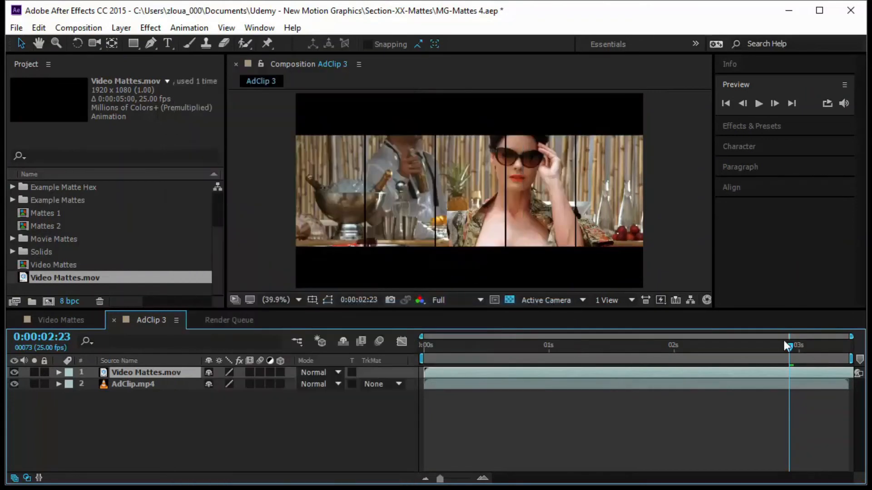
Preview the Video Mattes.mov reveal in AdClip 3 from the start of the timeline
drag(778, 357, 390, 416)
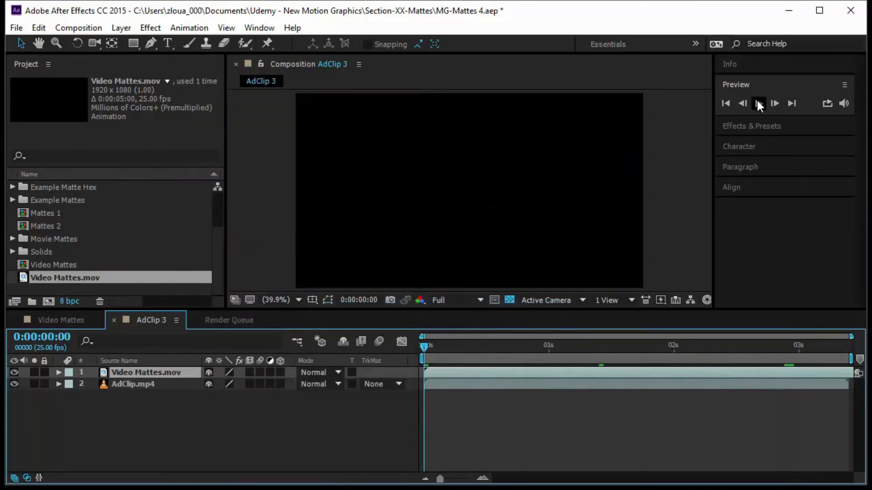
click(758, 103)
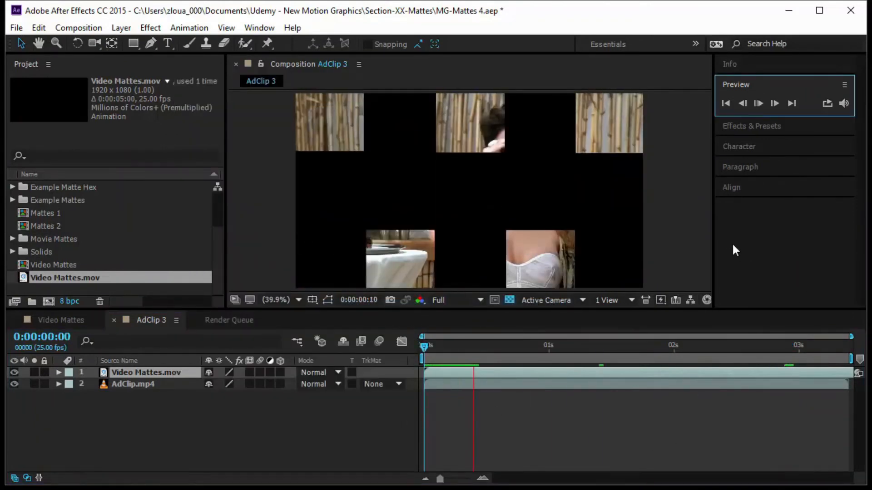
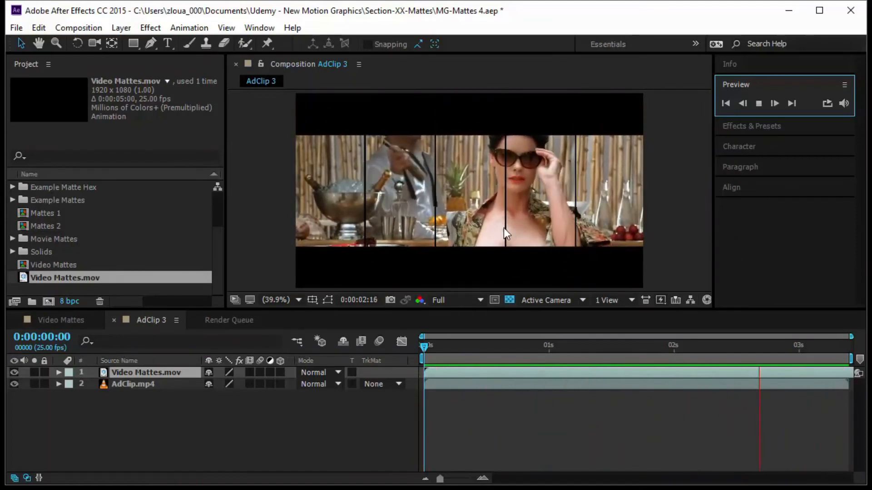
Scrub the AdClip 3 timeline to about 0:00:02:01 to review the reveal over the footage
drag(422, 347, 584, 347)
drag(617, 372, 679, 383)
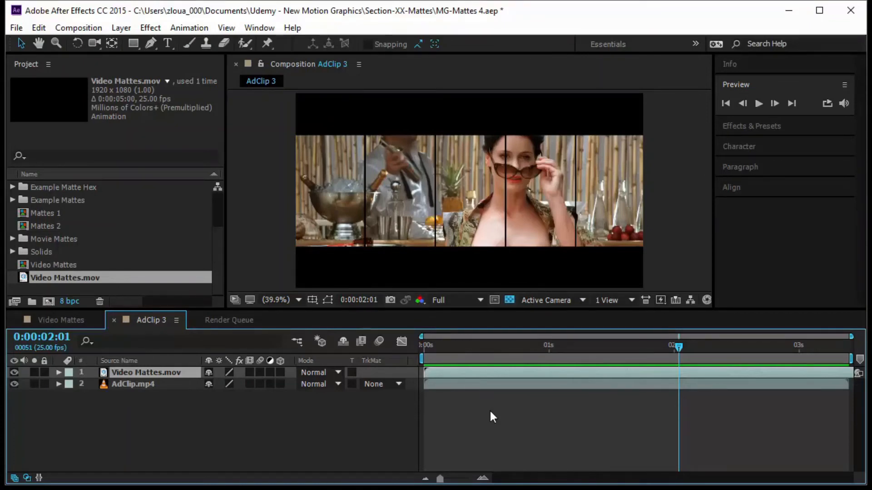
Duplicate the Video Mattes composition in the project and rename the copy Video Mattes Opacicty
click(38, 324)
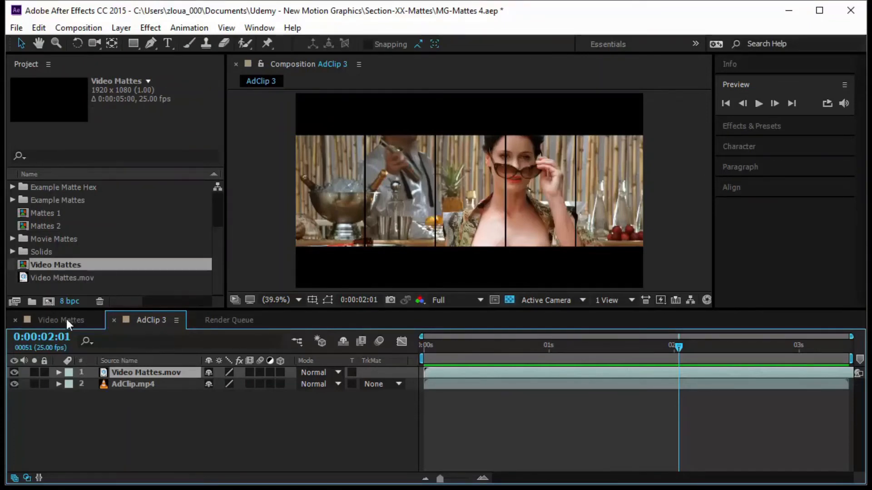
click(63, 267)
key(ctrl+d)
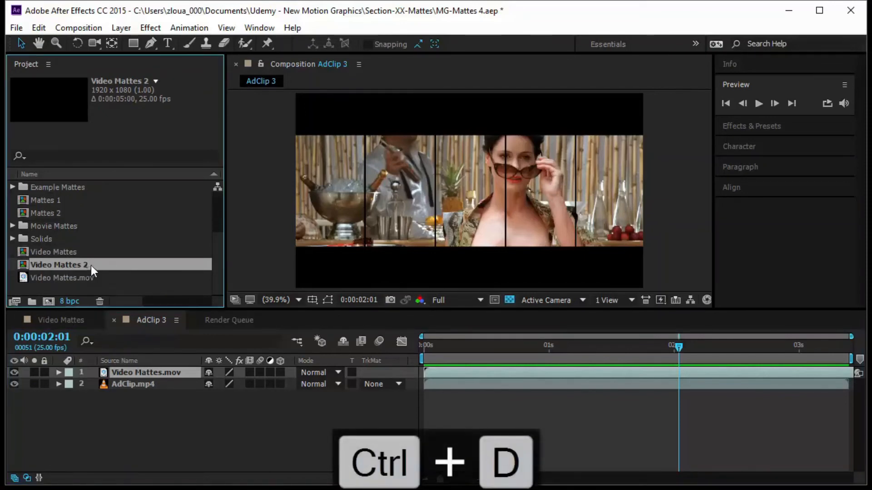
key(Return)
key(End)
key(BackSpace)
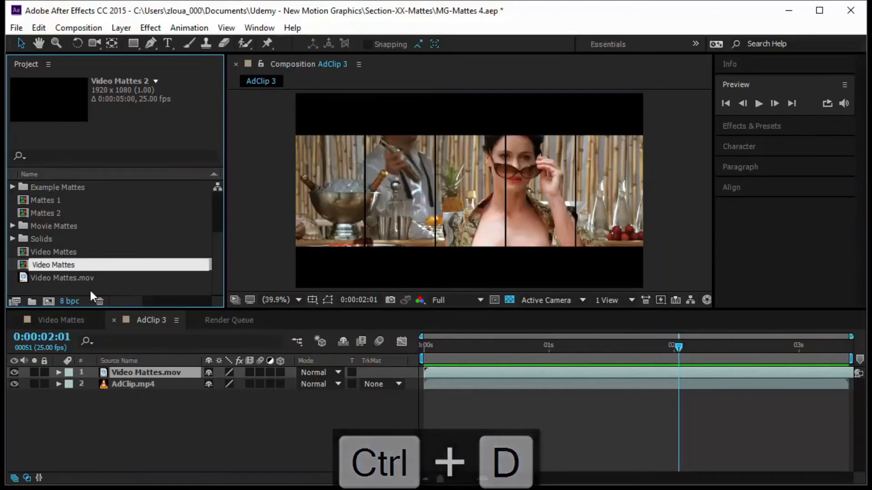
text(Opact)
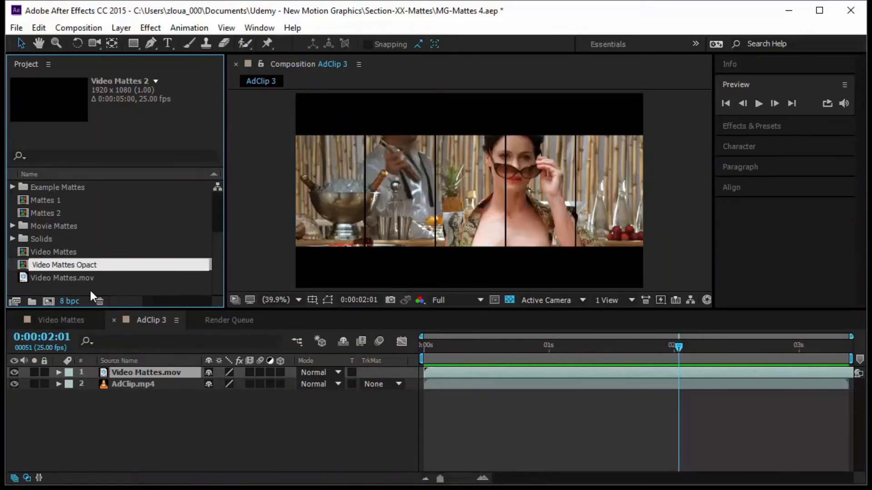
key(BackSpace)
text(icty)
key(Return)
Open Video Mattes Opacicty, close the other compositions and the render queue, and enlarge the timeline area
double_click(107, 263)
click(285, 121)
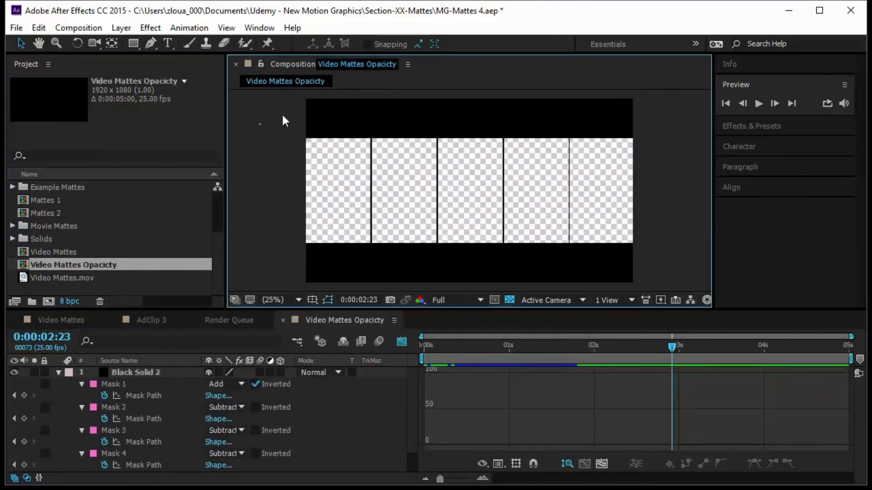
click(328, 63)
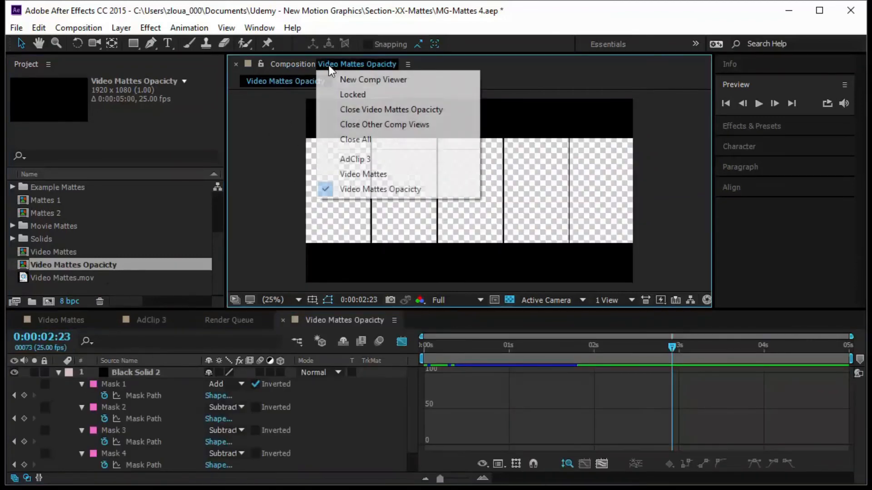
click(370, 125)
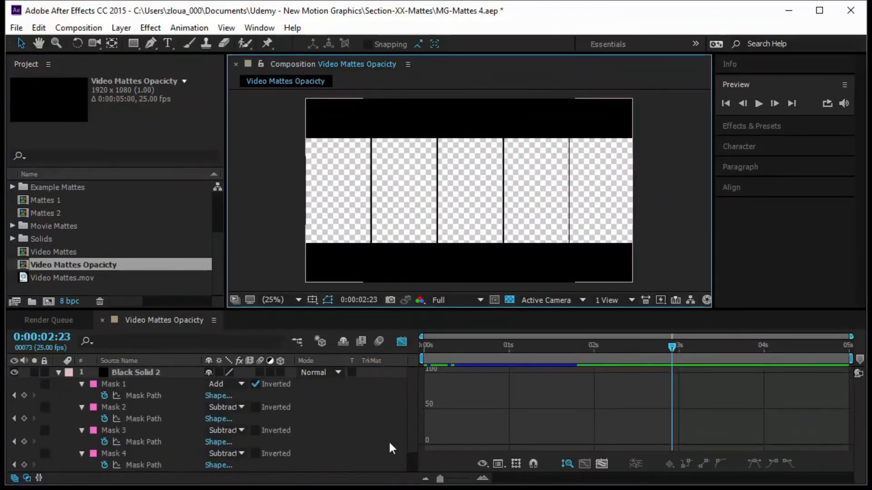
click(39, 325)
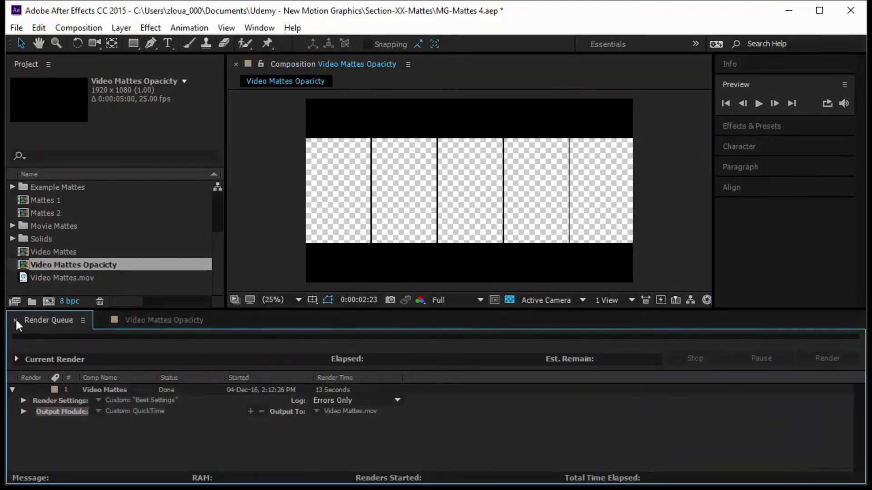
click(15, 319)
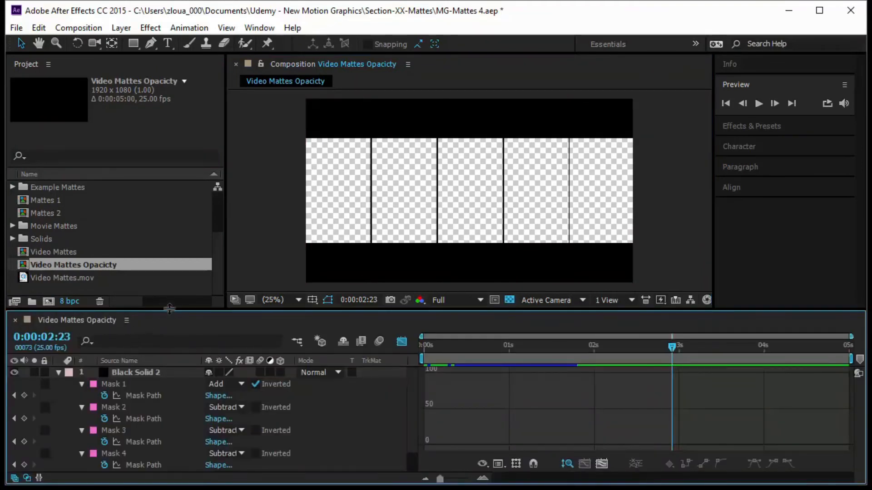
drag(169, 309, 169, 250)
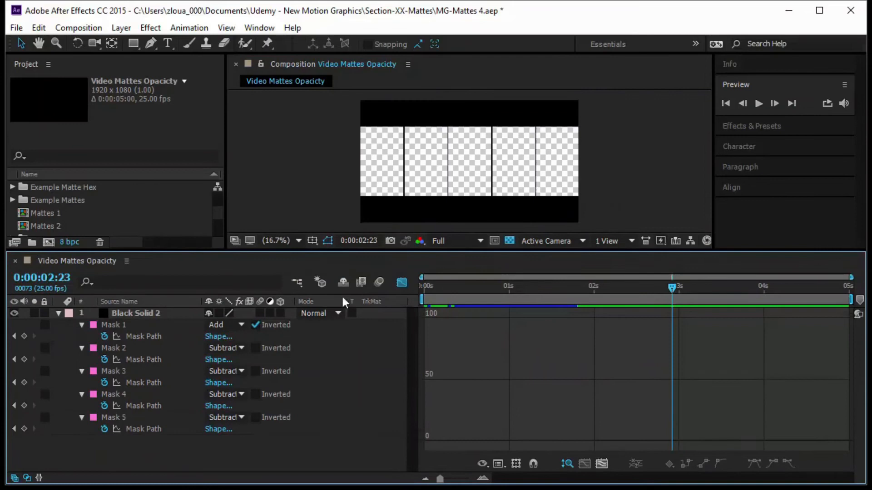
Leave the graph view, delete all Mask Path keyframes of the five masks, and return to the start of the timeline
click(401, 283)
key(Home)
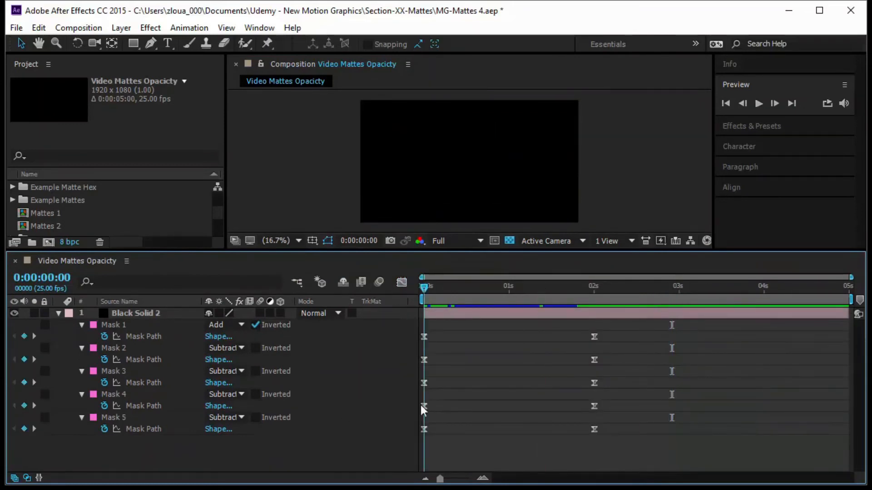
drag(421, 405, 399, 321)
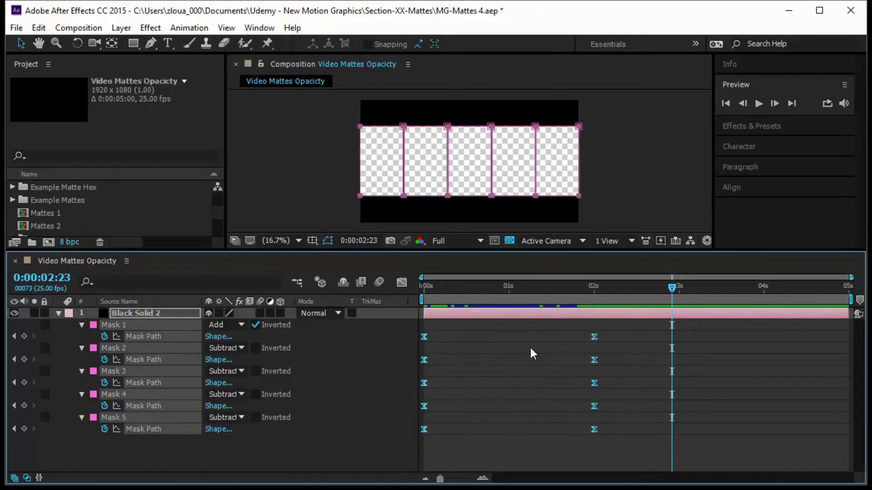
key(Delete)
drag(673, 287, 401, 339)
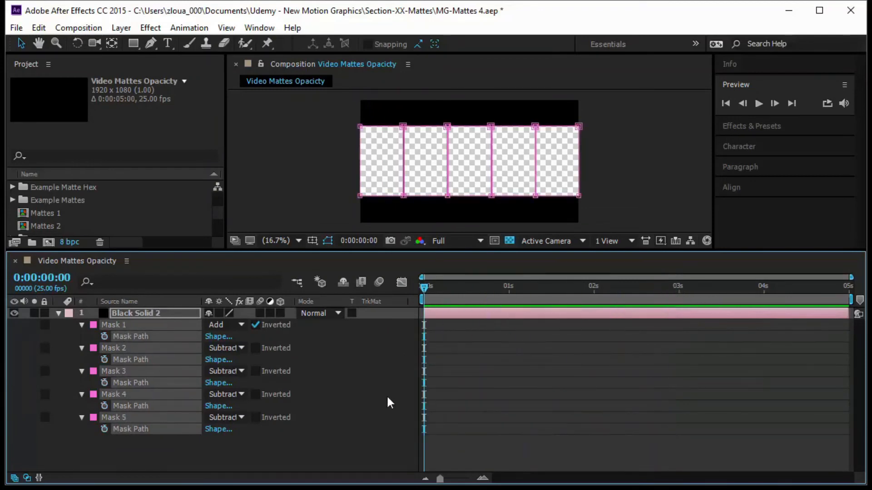
Reveal Mask 1's properties and try varying its Mask Opacity, ending at 100%
click(386, 395)
click(139, 316)
click(116, 329)
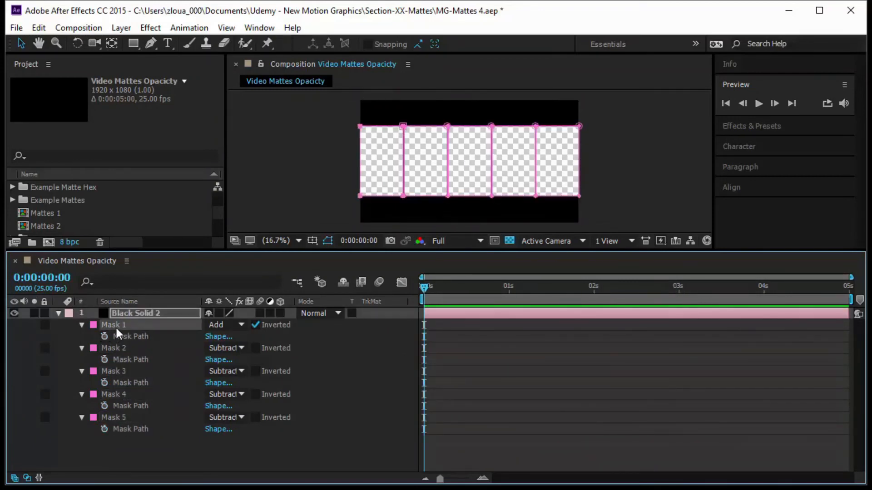
click(80, 325)
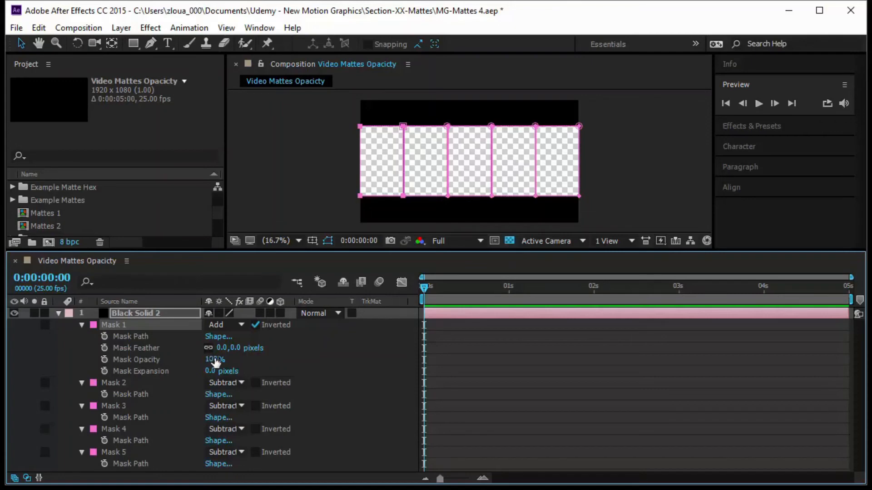
drag(214, 360, 317, 367)
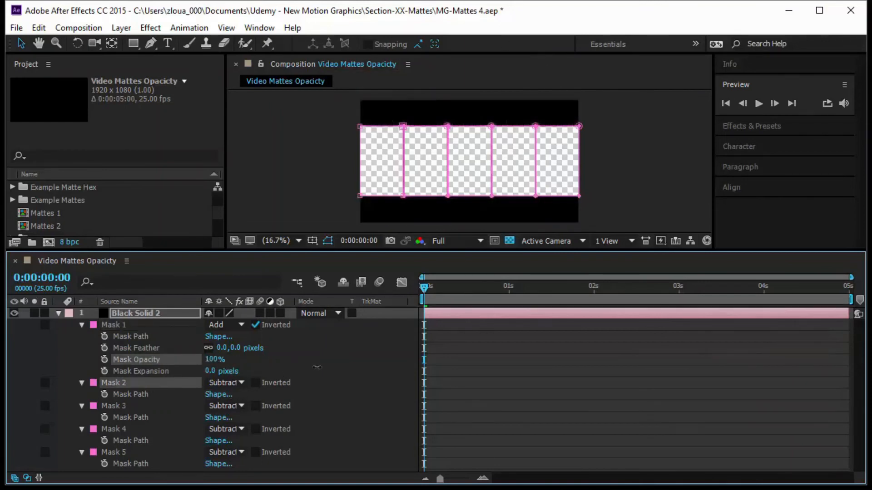
Reveal Mask 2's properties and try varying its Mask Opacity, ending at 100%
click(111, 383)
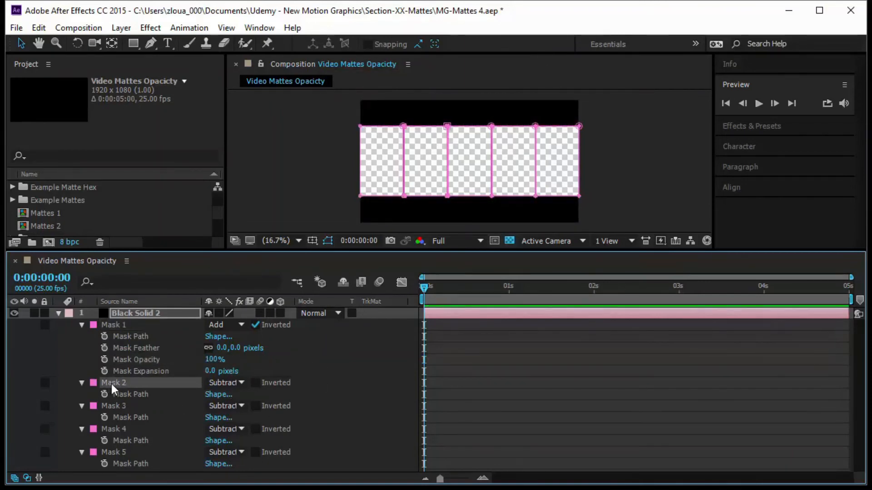
click(83, 382)
click(82, 382)
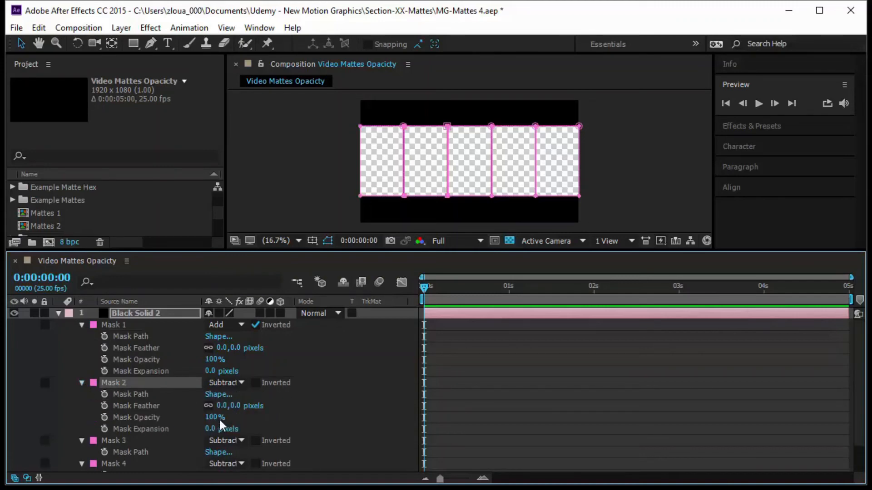
drag(220, 420, 312, 419)
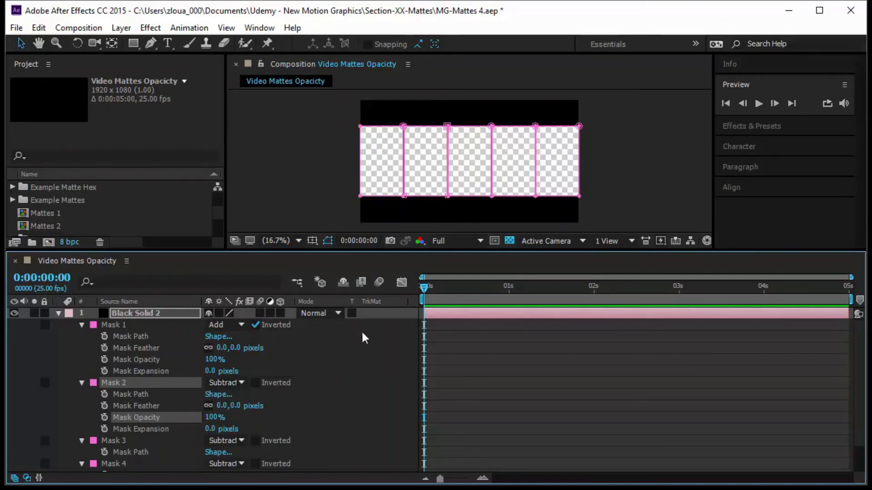
Draw a tiny rectangular mask on Black Solid 2, outside the left edge of the frame
click(154, 313)
click(133, 44)
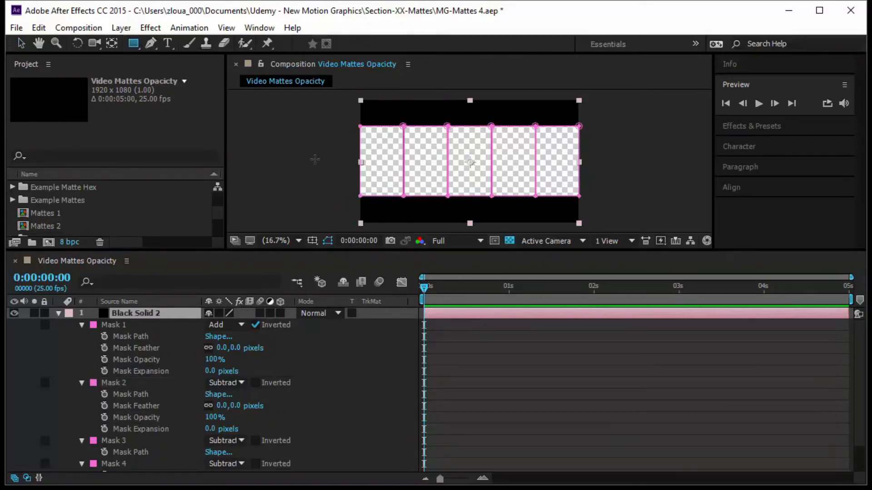
drag(335, 180, 339, 183)
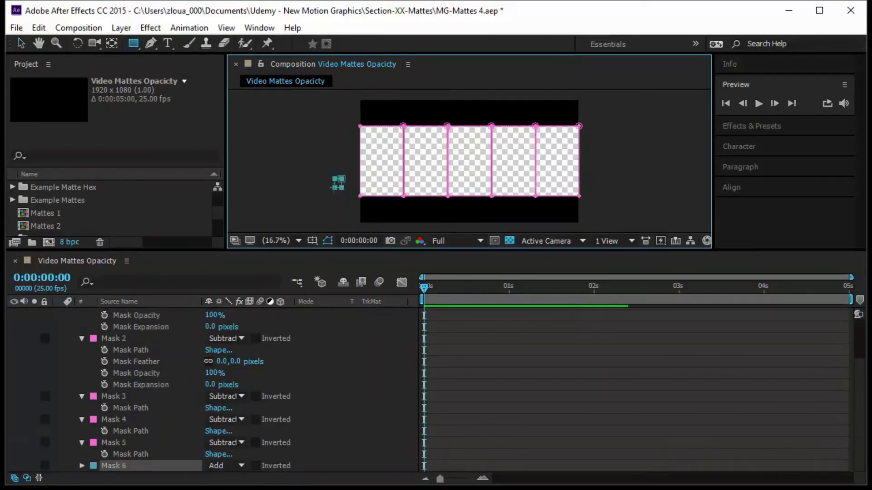
Move the new mask above Mask 1 in the mask order and rename it Hidden
drag(167, 461, 160, 336)
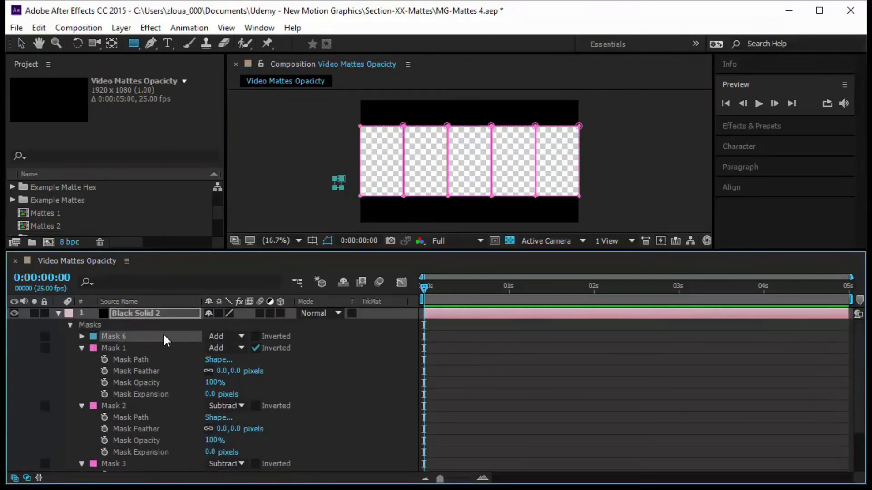
key(Return)
text(Hidden)
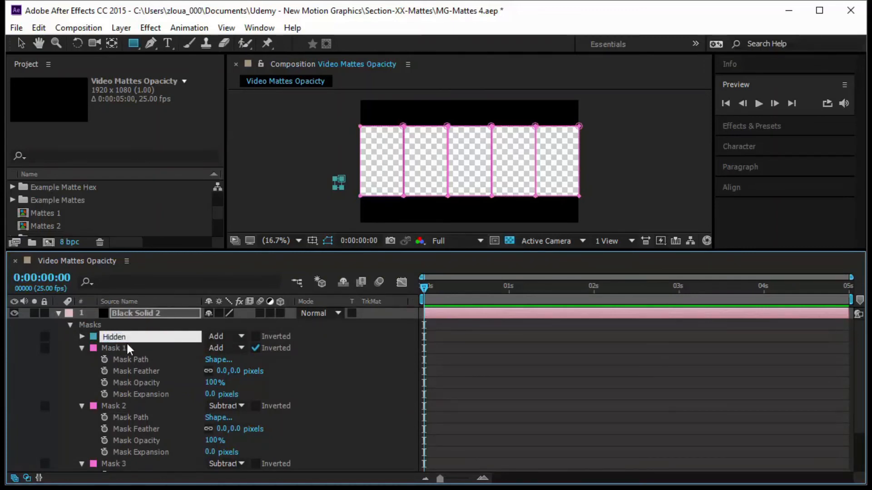
key(Return)
Set Mask 1 to Subtract without inversion, and invert and lock the Hidden mask
click(255, 348)
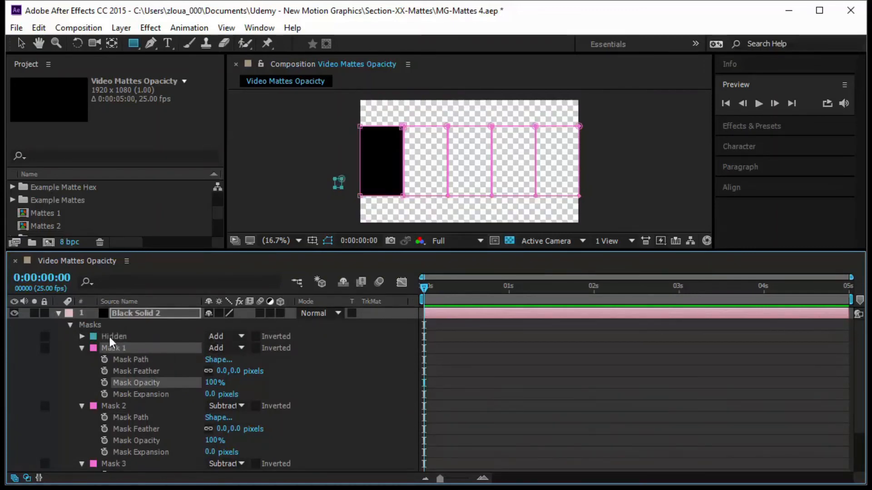
click(227, 350)
click(257, 392)
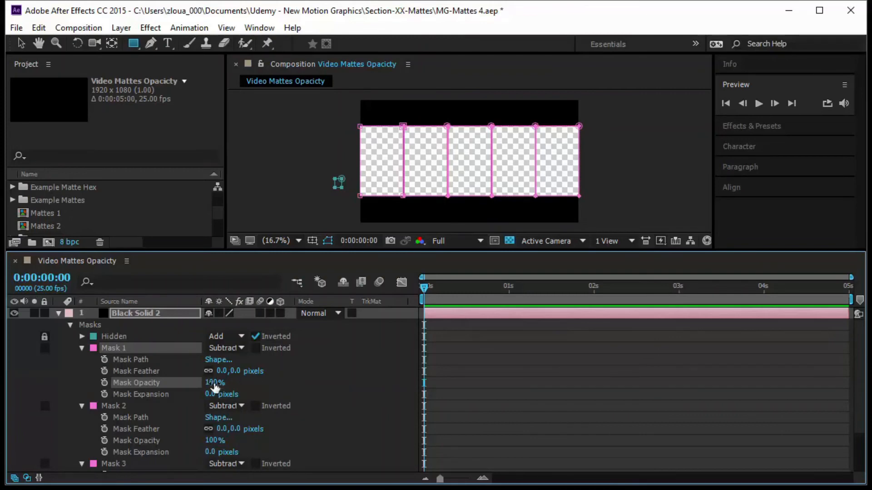
Test the Mask Opacity of Mask 1 and Mask 2 with the Hidden mask in place, returning both to 100%
drag(213, 383, 257, 389)
mouse_move(214, 440)
mouse_down()
mouse_move(113, 440)
mouse_move(215, 440)
mouse_up()
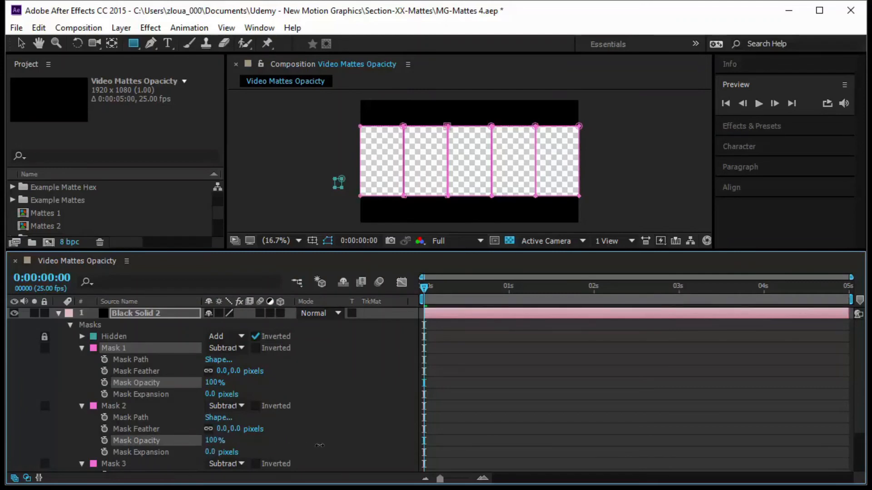
Add 100% Mask Opacity keyframes to Mask 1 and Mask 2 at 0:00:01:00
drag(424, 288, 508, 295)
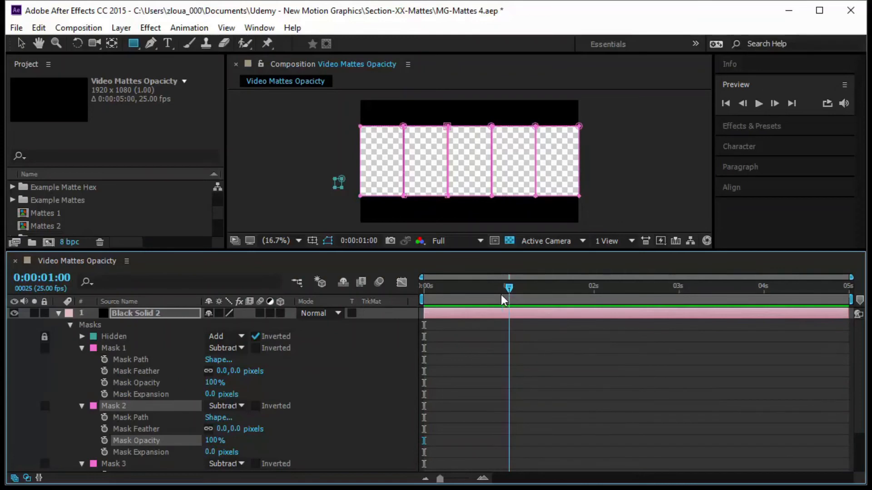
click(102, 383)
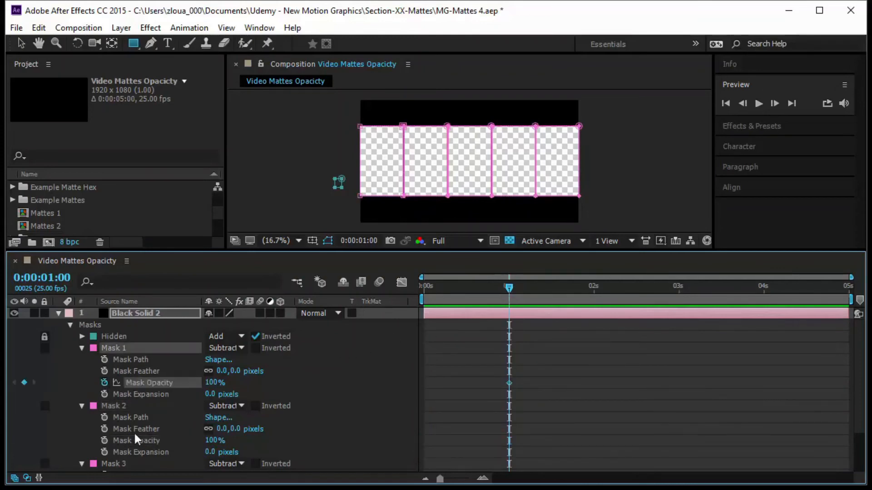
scroll(127, 438, down, 1)
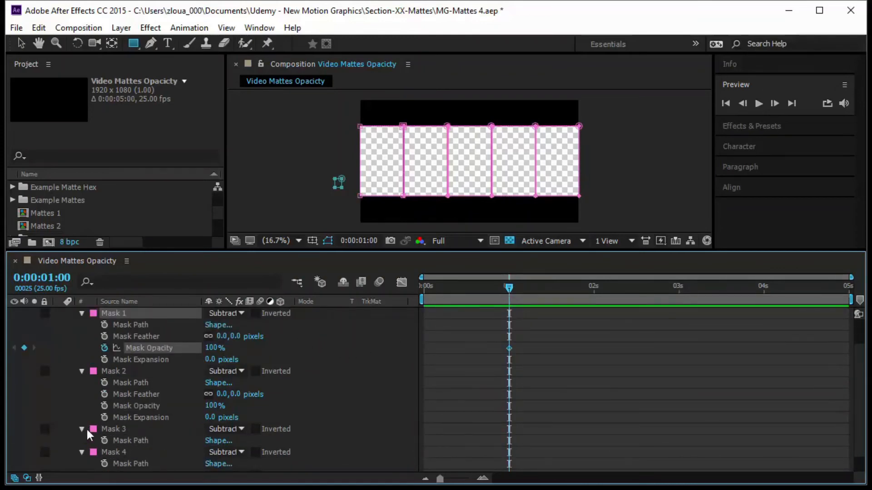
click(104, 406)
Copy Mask 2's Mask Opacity keyframe to Masks 3, 4 and 5, and show only the layer's keyframed properties
key(ctrl+c)
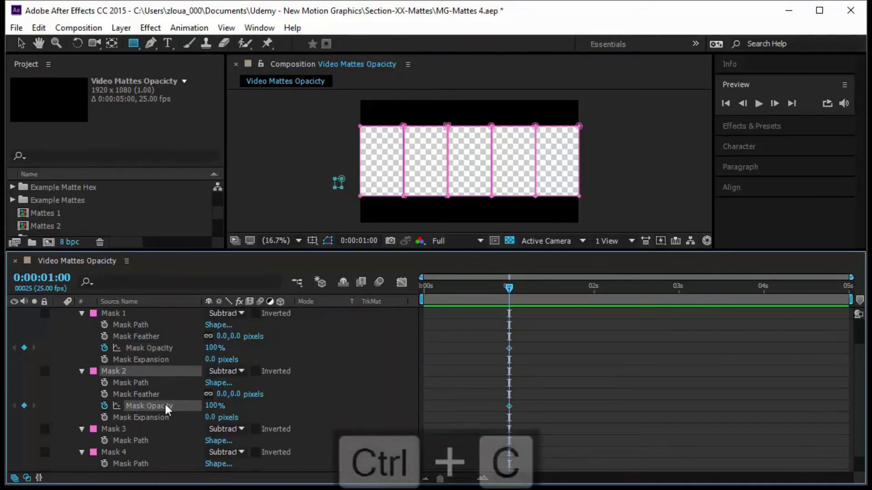
click(135, 429)
key(ctrl+v)
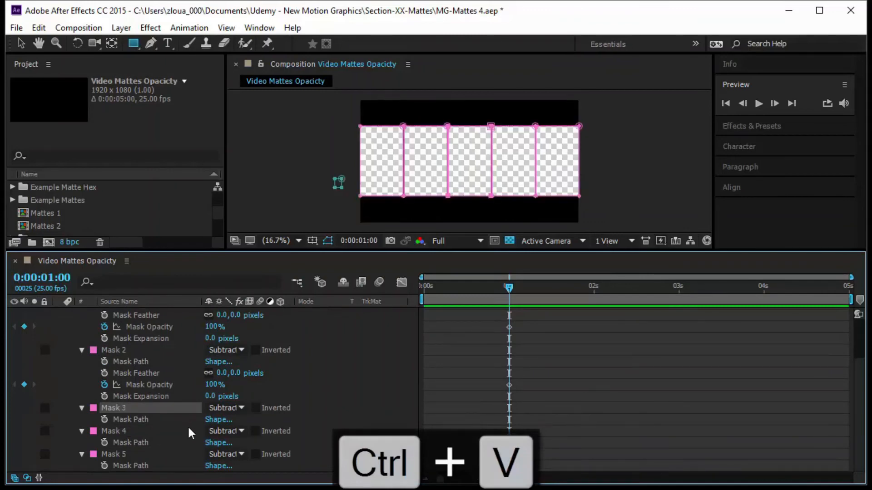
click(147, 431)
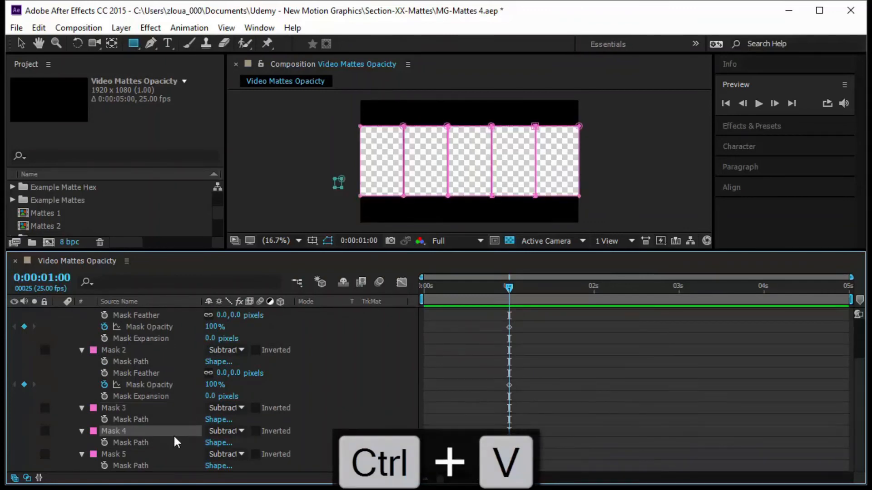
click(157, 453)
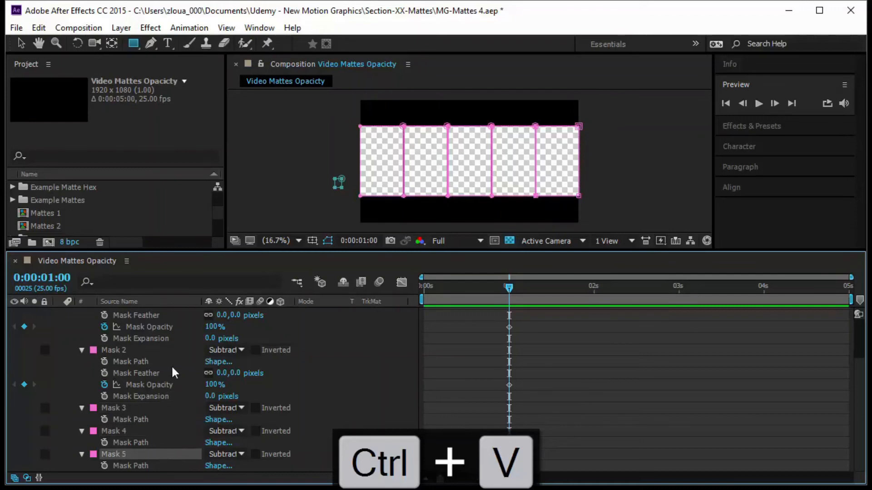
scroll(170, 364, up, 3)
click(166, 313)
key(u)
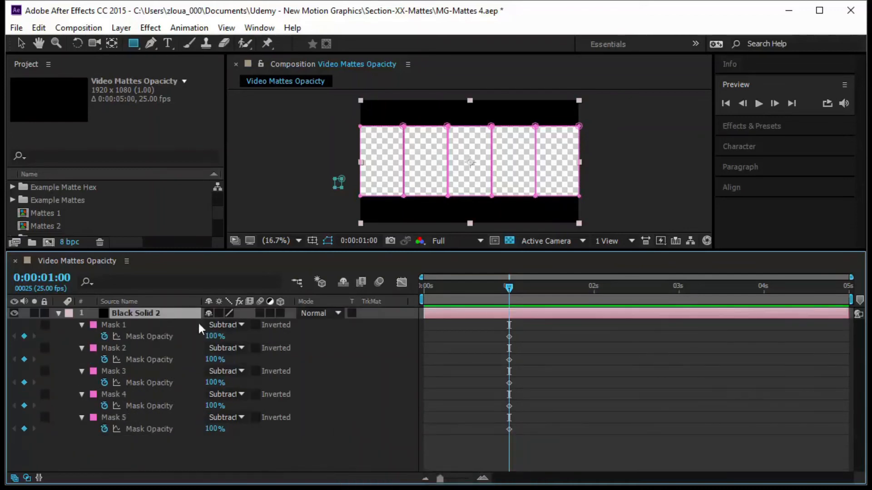
Set Mask 1's Mask Opacity to 0% at 0:00:00:00
click(617, 361)
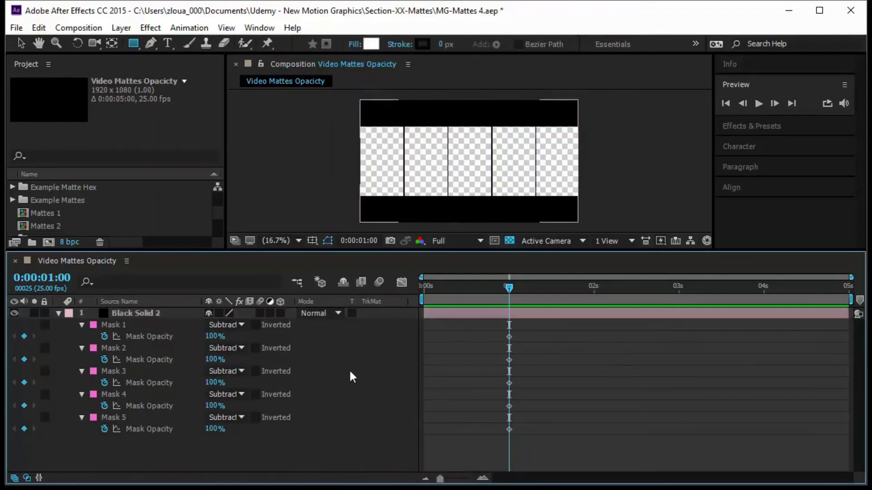
drag(509, 288, 401, 302)
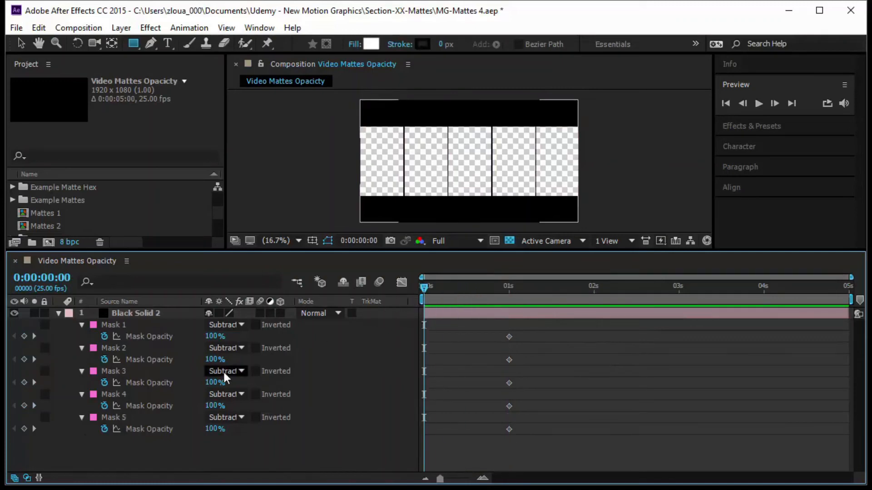
drag(214, 336, 124, 334)
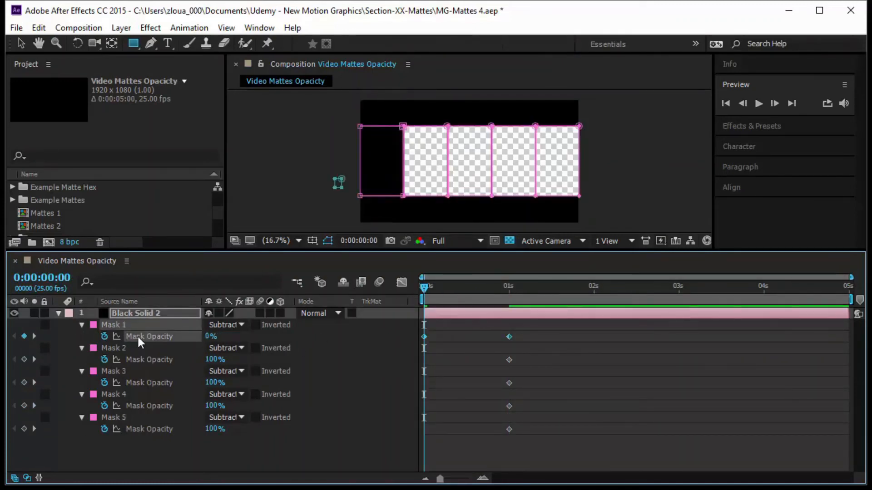
Copy Mask 1's 0% Mask Opacity keyframe to Masks 2, 3, 4 and 5 at 0:00:00:00
key(ctrl+c)
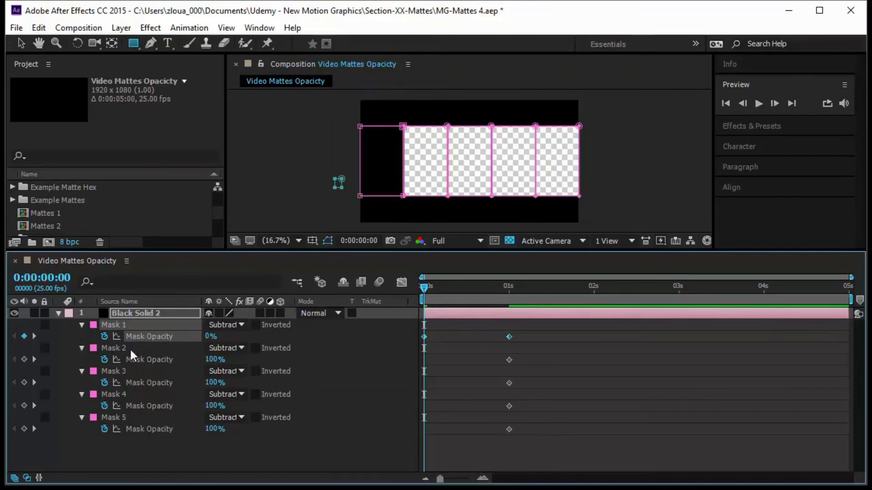
click(130, 348)
key(ctrl+v)
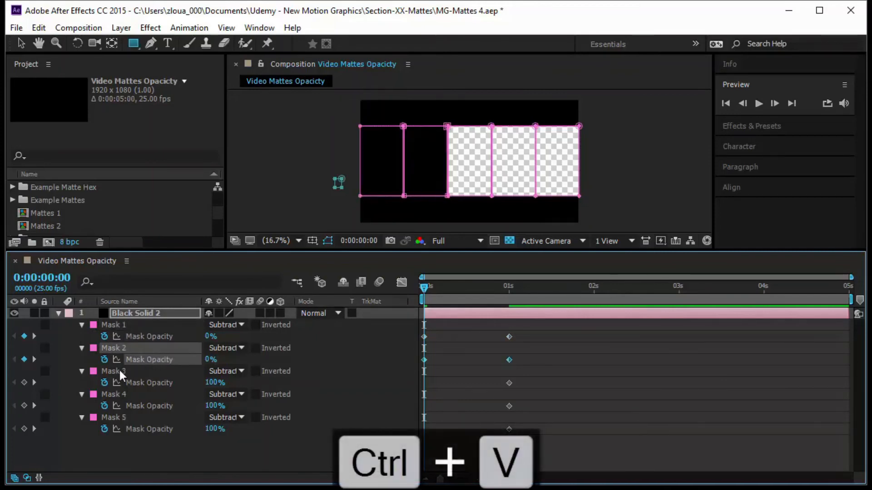
click(159, 371)
key(ctrl+v)
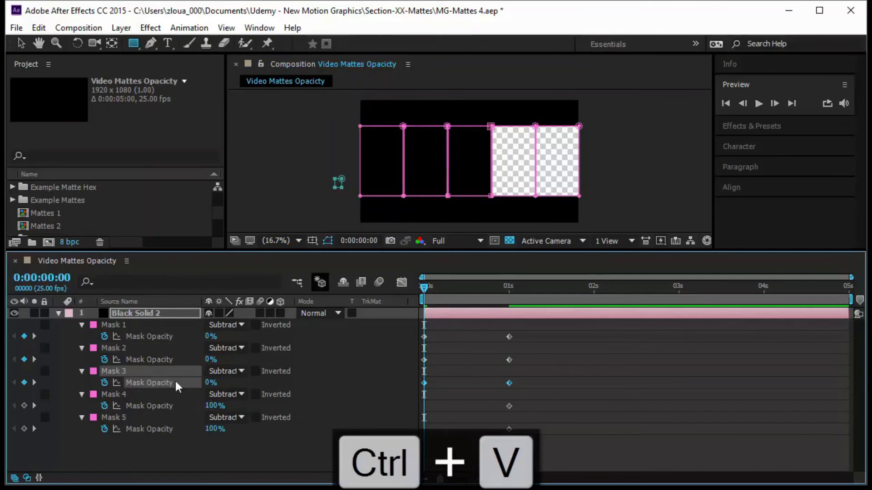
click(128, 393)
key(ctrl+v)
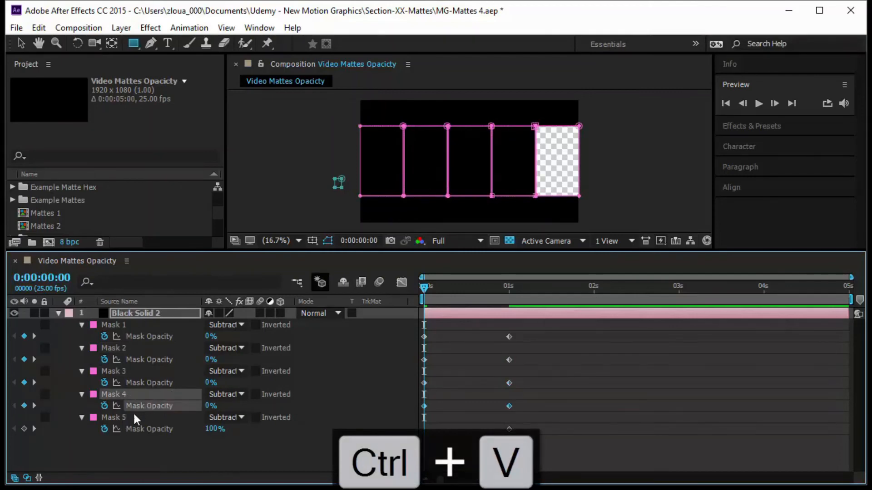
click(134, 414)
key(ctrl+v)
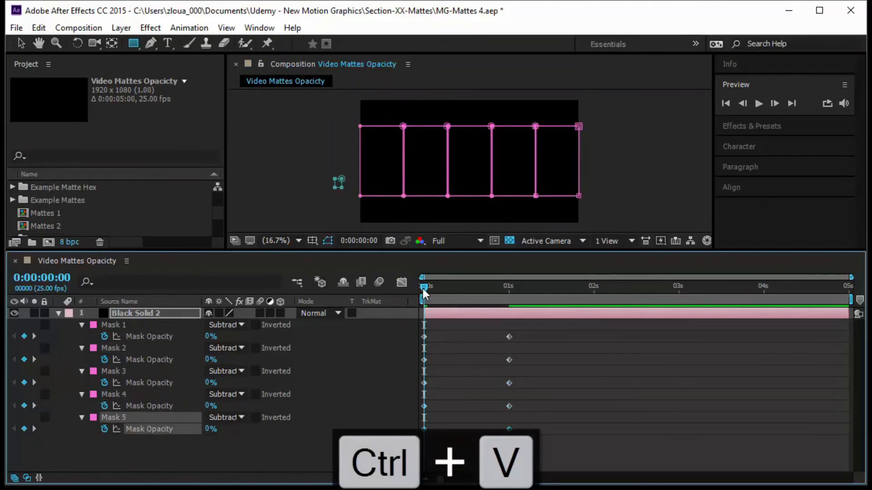
Preview the opacity fade of all five panels from the start of the composition
drag(424, 287, 451, 318)
key(Home)
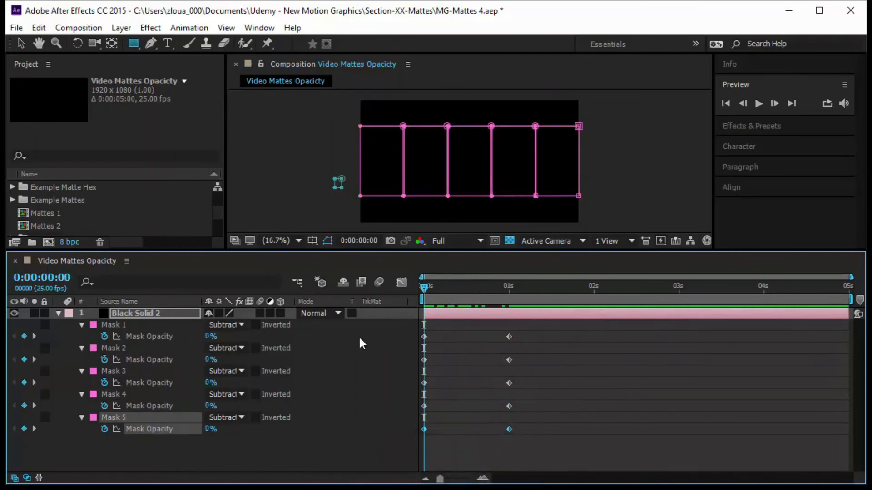
key(space)
key(space)
key(space)
key(space)
Shorten the five opacity fades to about 18 frames, stagger Masks 2 to 5 so each starts after the previous one, and preview
drag(534, 329, 409, 355)
drag(489, 356, 498, 358)
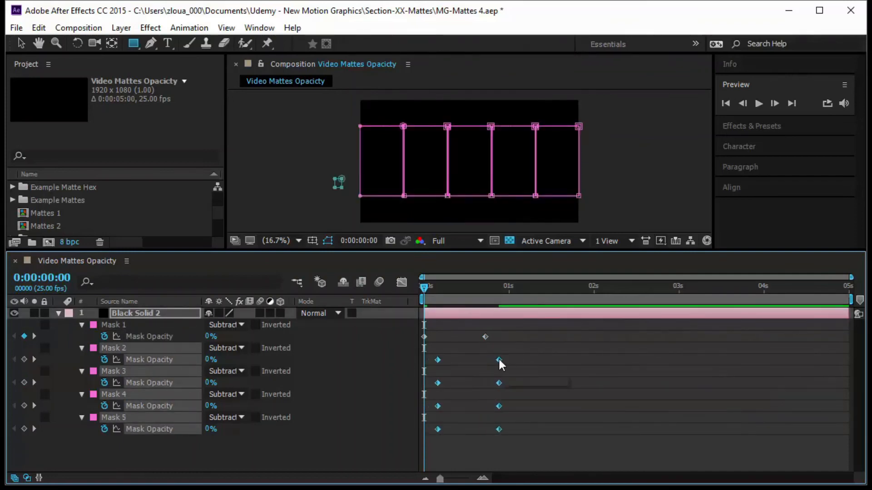
drag(527, 456, 409, 376)
drag(498, 383, 519, 384)
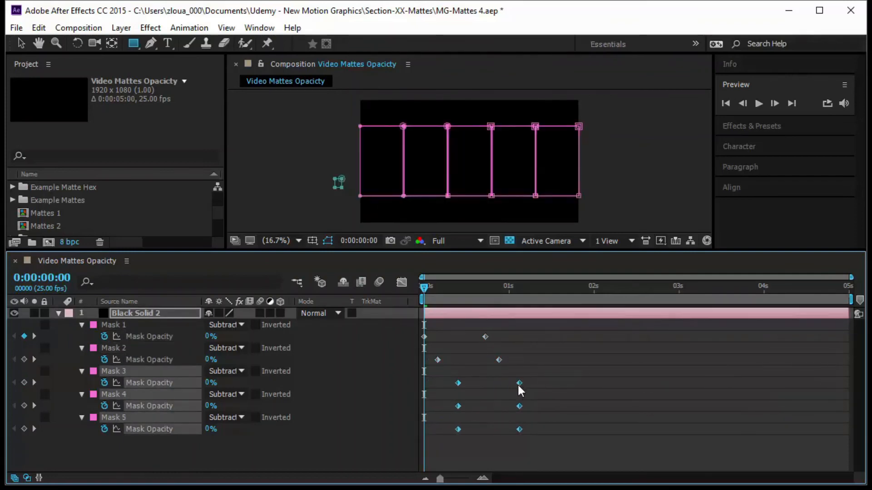
drag(548, 440, 430, 394)
drag(519, 405, 538, 409)
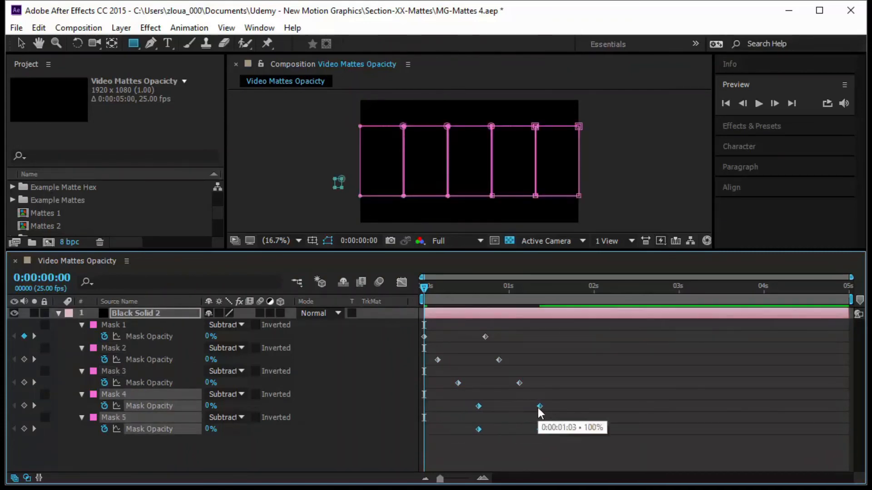
drag(579, 437, 464, 421)
drag(541, 432, 569, 432)
click(575, 425)
key(space)
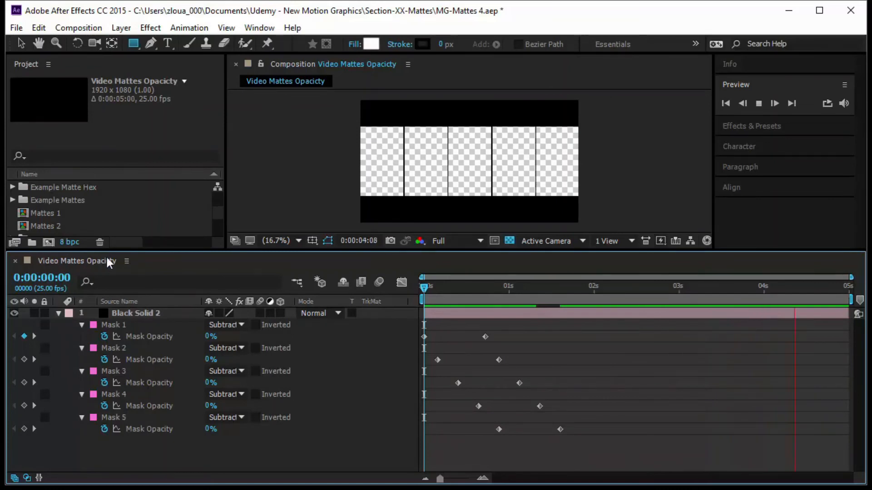
Enlarge the Project and Composition area and create a new composition from AdClip.mp4
drag(116, 249, 117, 326)
click(81, 200)
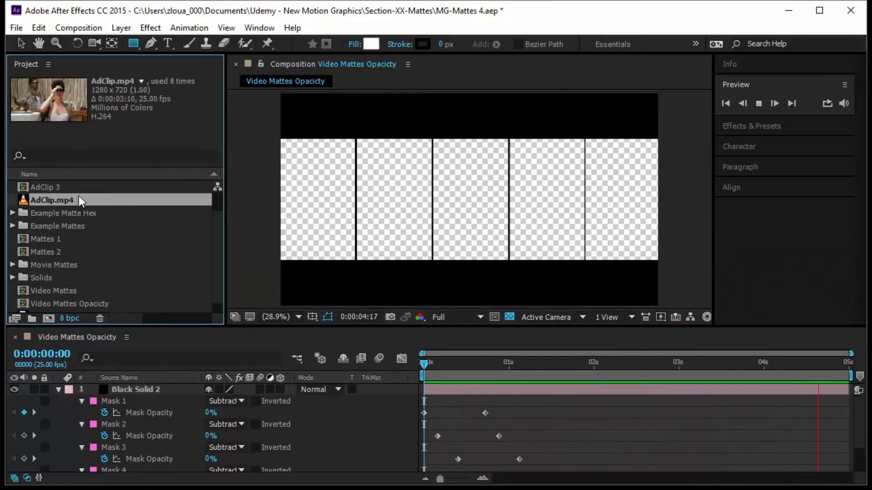
drag(81, 200, 15, 318)
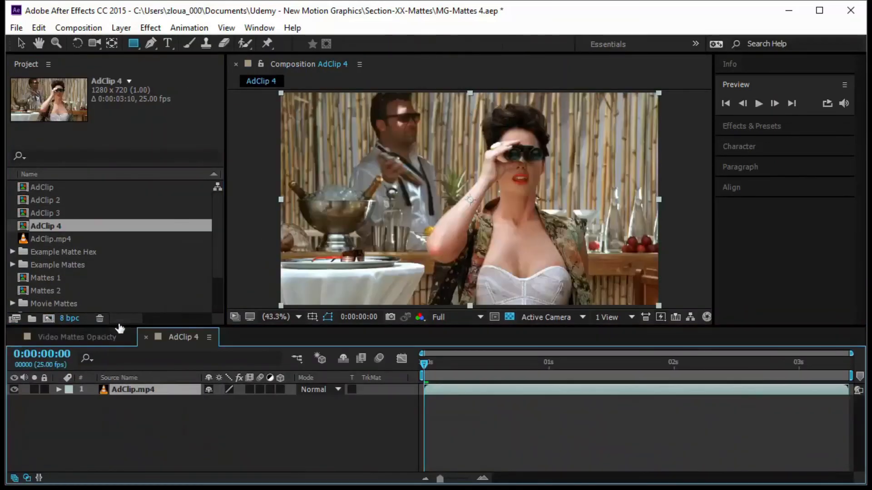
Place the Video Mattes Opacicty composition above the AdClip.mp4 layer and fit it to the composition size
scroll(102, 291, down, 2)
click(100, 291)
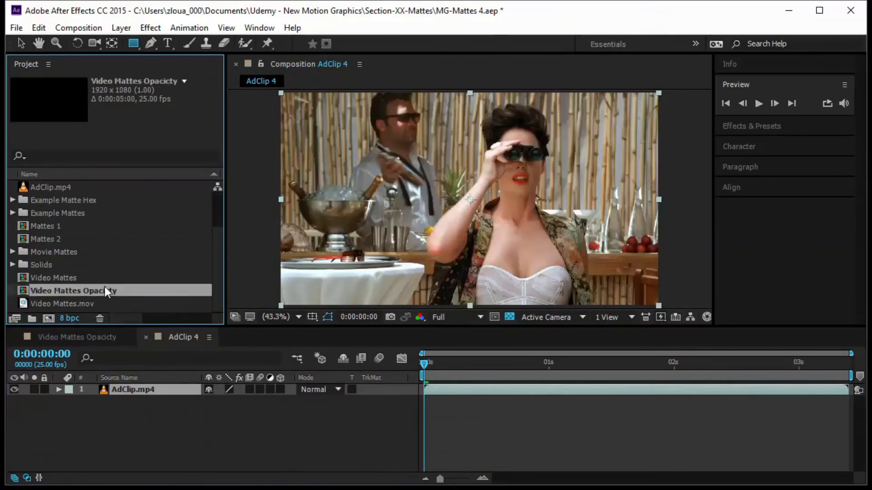
drag(104, 287, 132, 388)
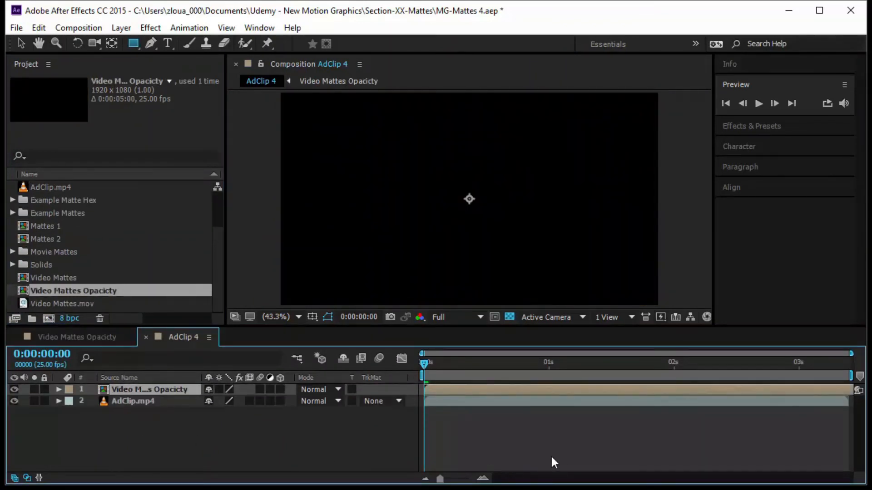
key(space)
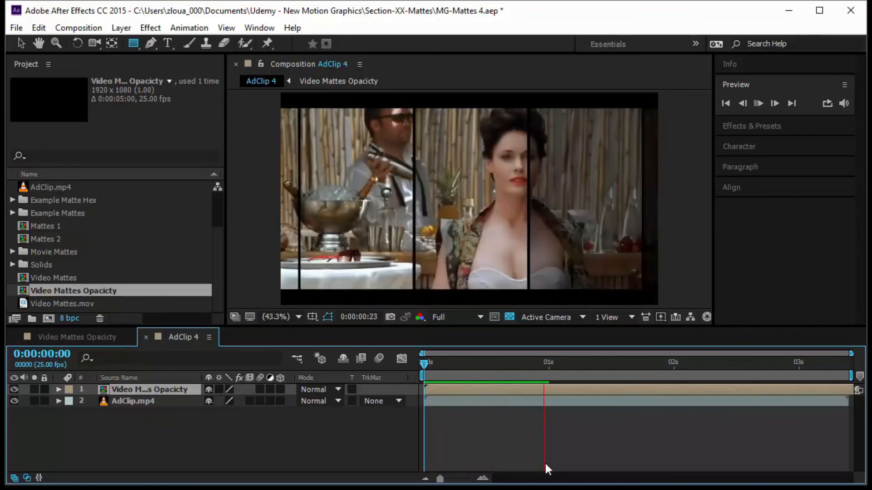
right_click(144, 388)
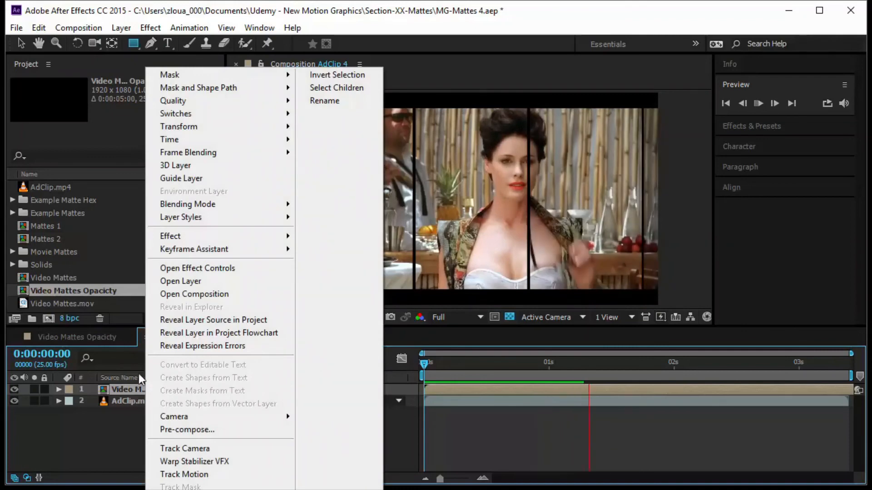
mouse_move(237, 129)
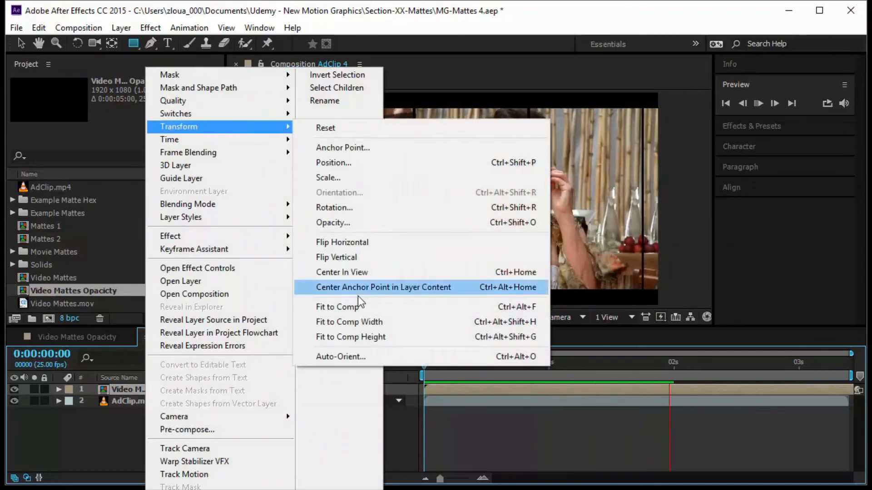
click(345, 307)
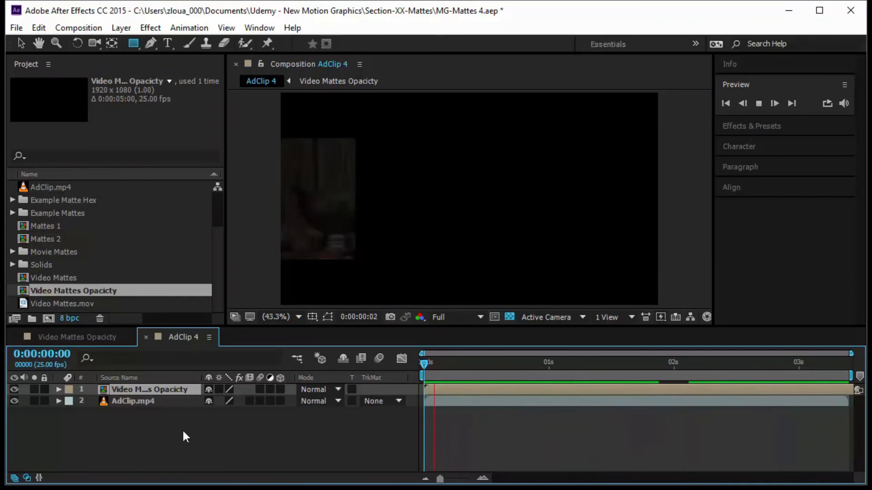
Add the Video Mattes Opacicty composition to the render queue with Best quality and Full resolution render settings
click(103, 339)
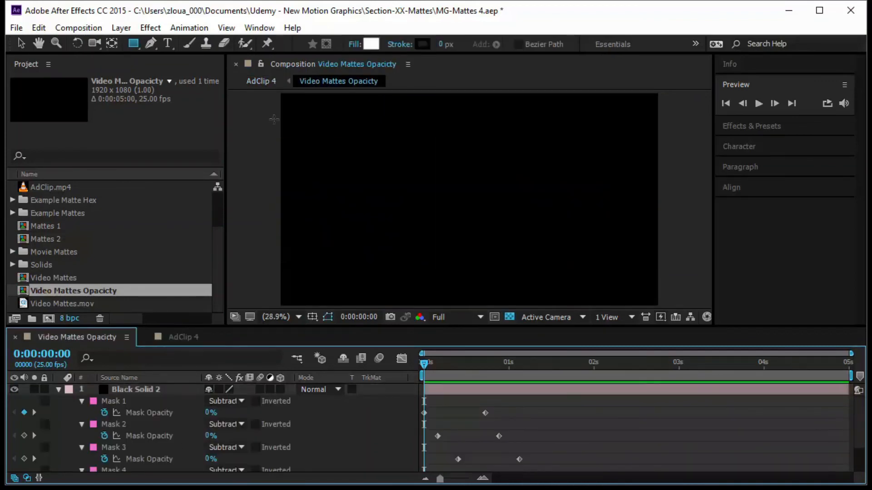
click(82, 28)
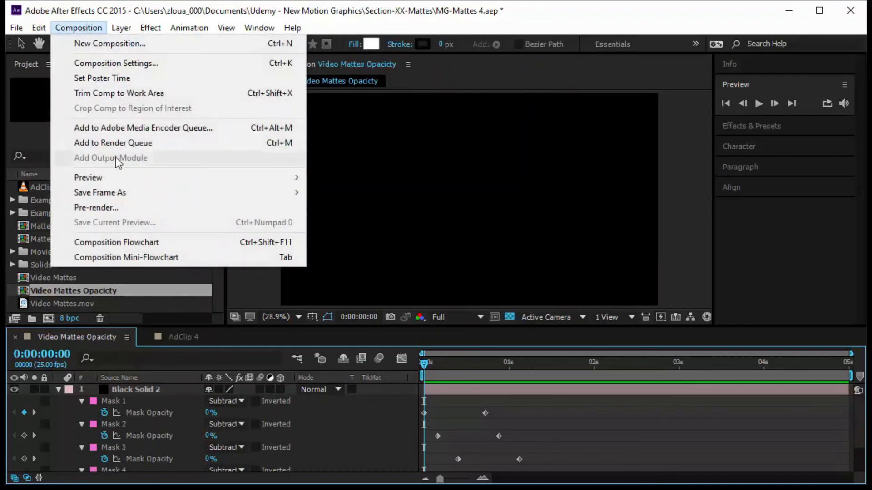
key(Escape)
key(ctrl+m)
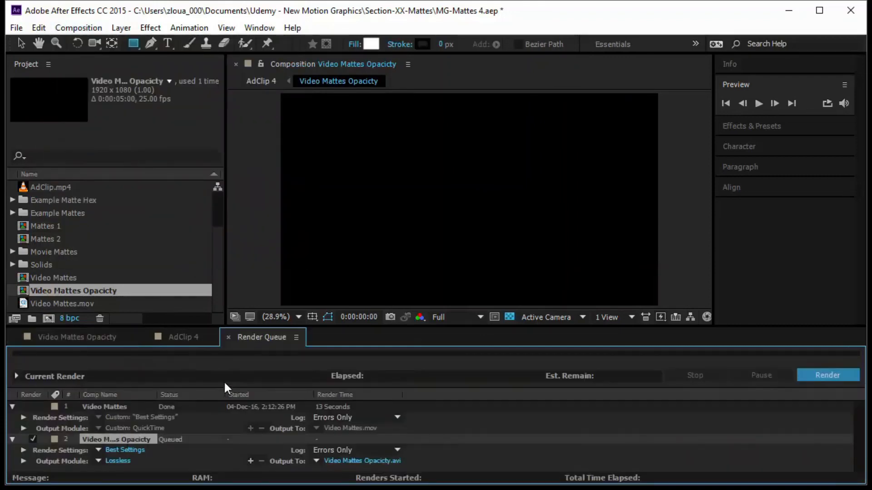
click(119, 450)
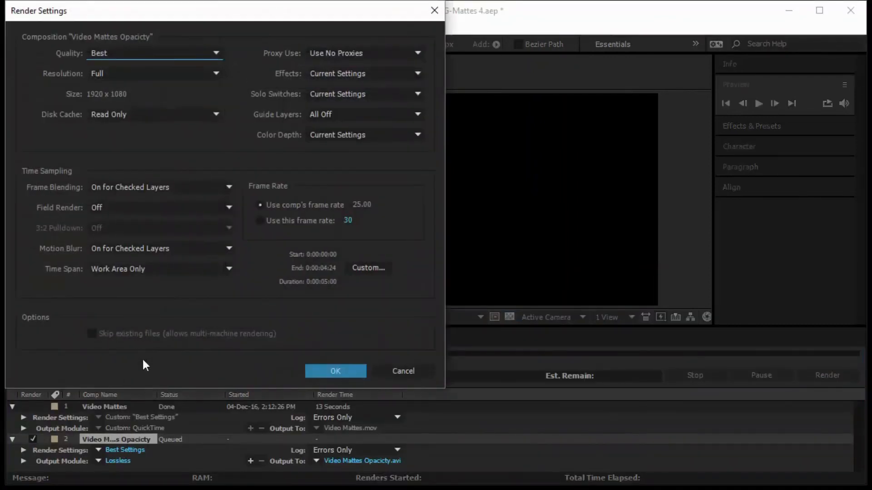
click(341, 371)
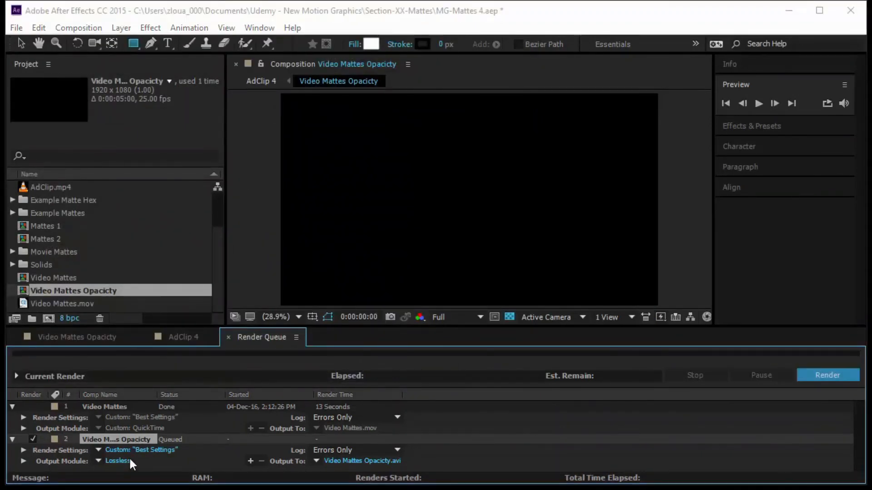
Set the queued item's output module to QuickTime with RGB + Alpha channels and render it
click(129, 460)
click(143, 79)
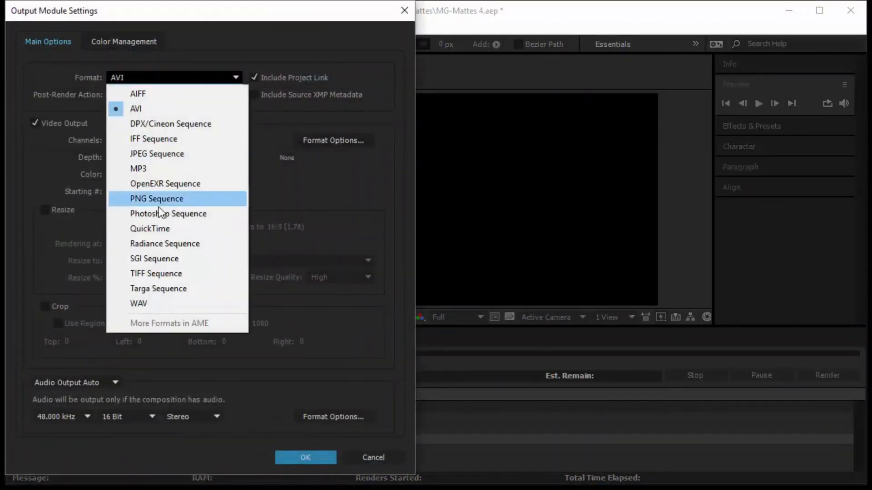
click(150, 228)
click(152, 140)
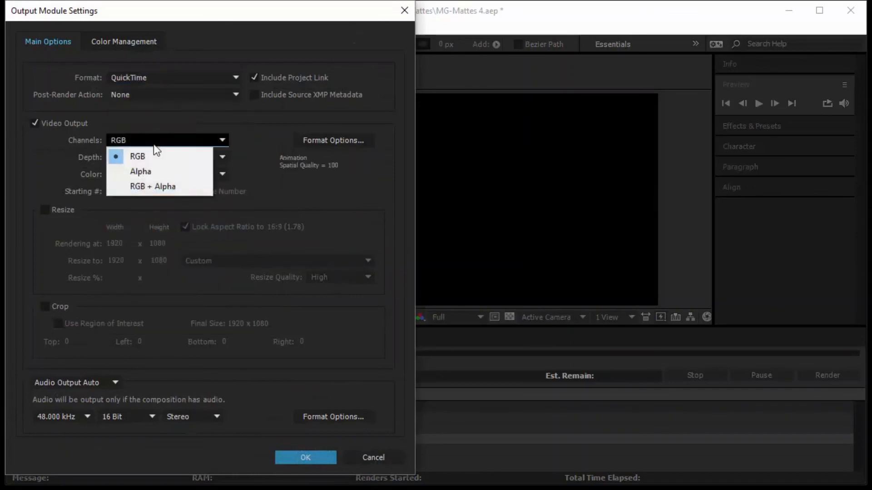
click(157, 186)
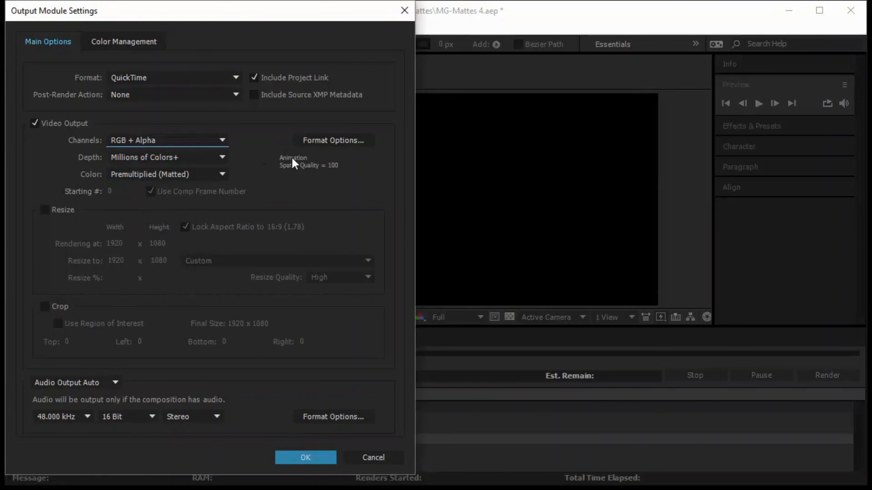
click(314, 458)
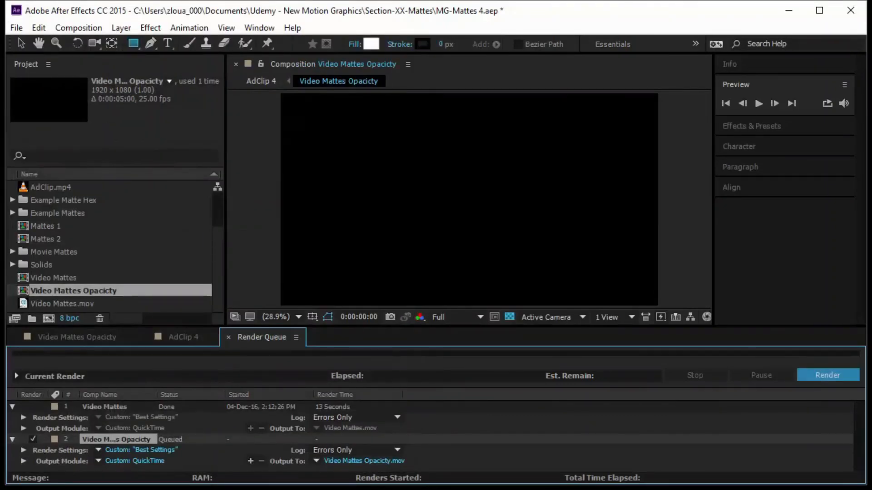
click(825, 372)
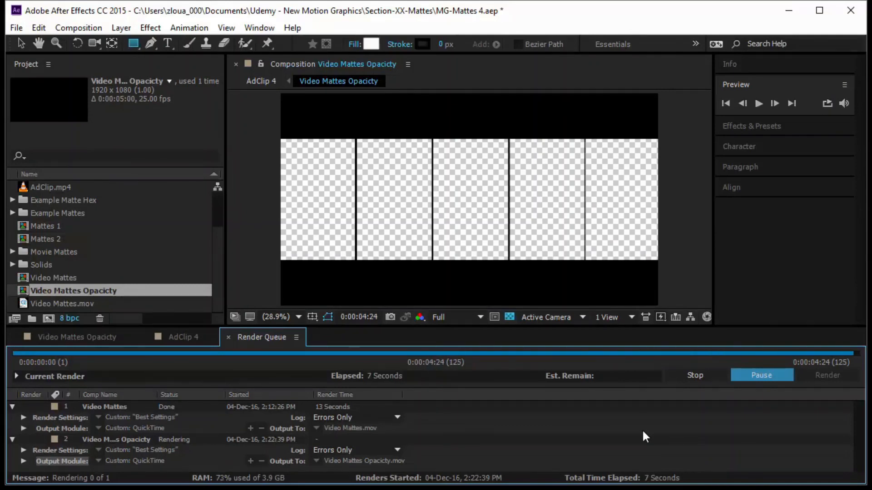
Import the rendered Video Mattes Opacicty movie from the Movie Clips folder as footage
right_click(21, 340)
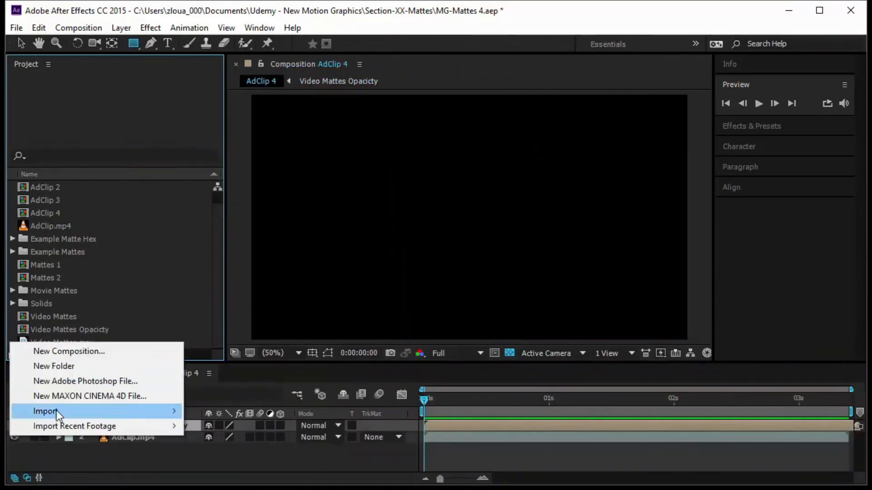
mouse_move(56, 412)
click(236, 305)
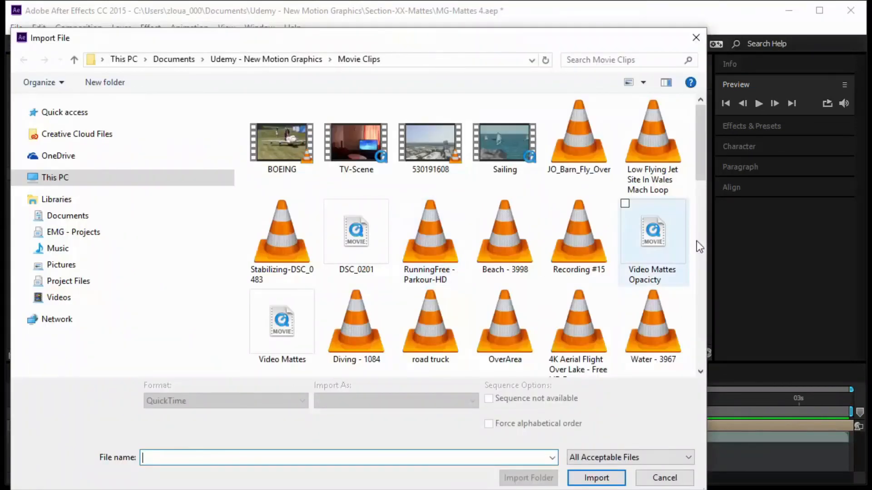
click(646, 243)
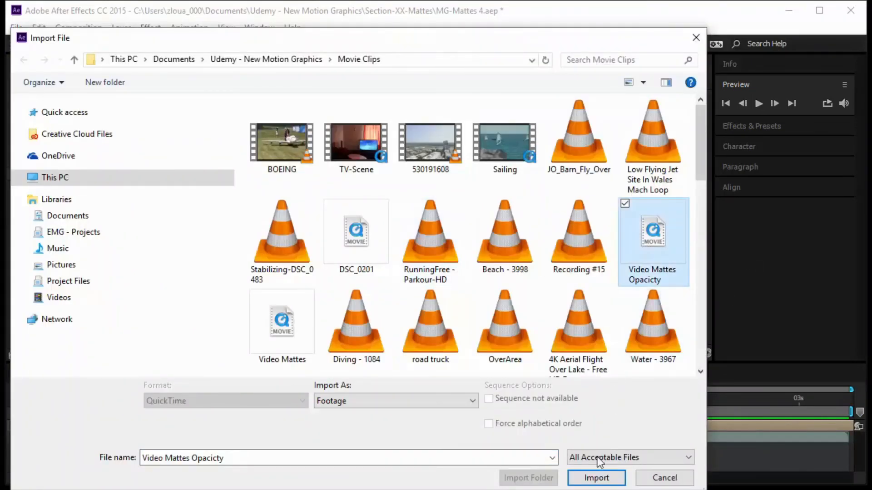
click(604, 484)
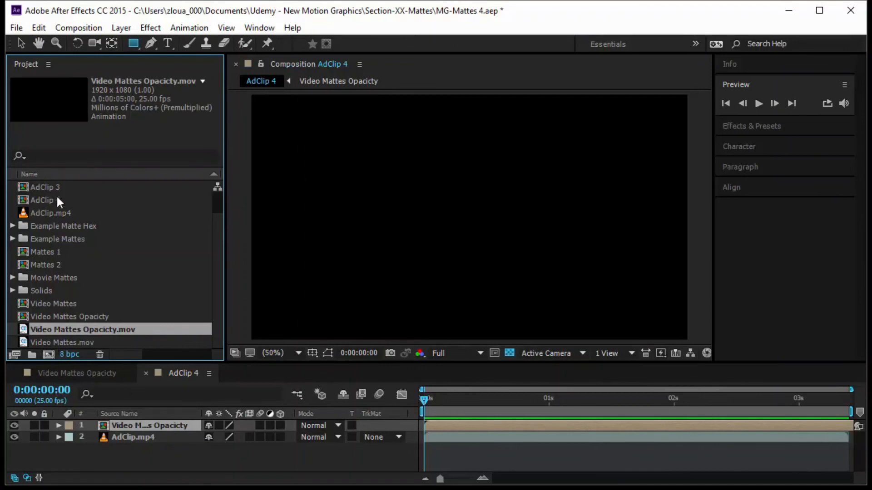
Create a new composition from AdClip.mp4 and place the rendered Video Mattes Opacicty.mov above the clip layer
drag(41, 212, 49, 355)
scroll(85, 321, down, 1)
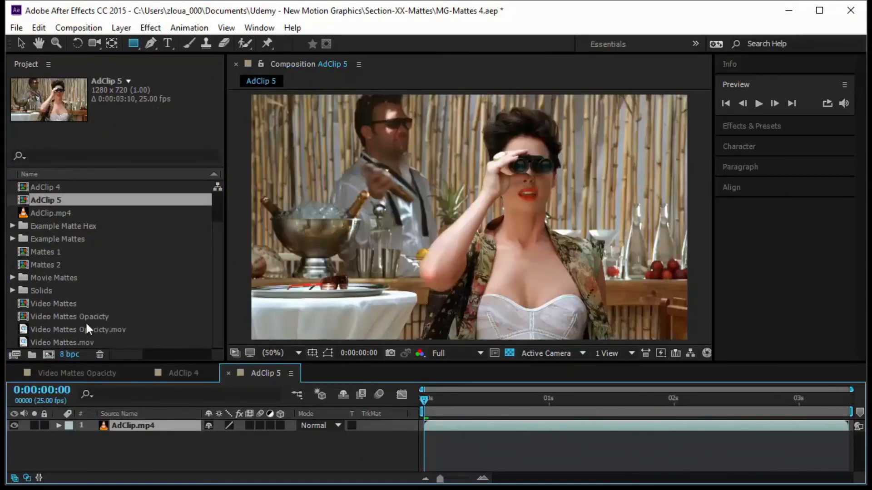
drag(89, 332, 115, 421)
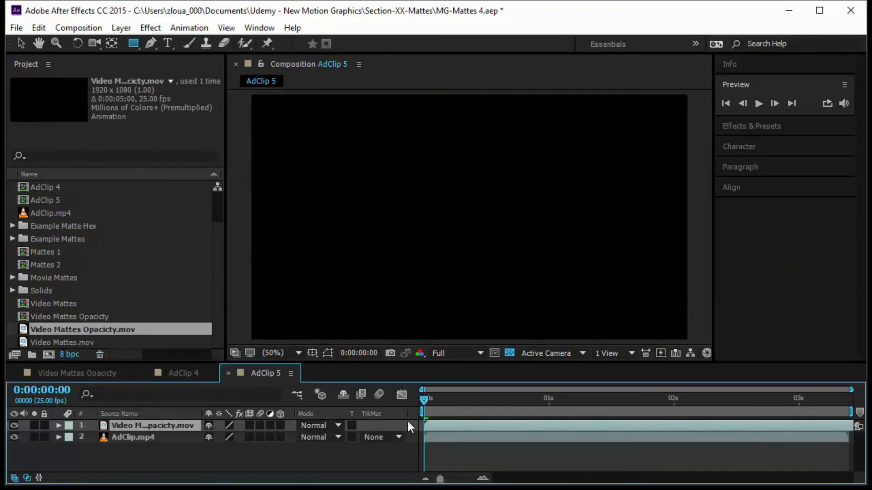
Fit the Video Mattes Opacicty.mov layer to the composition size and preview the panel reveal over the clip
drag(424, 401, 423, 423)
click(758, 103)
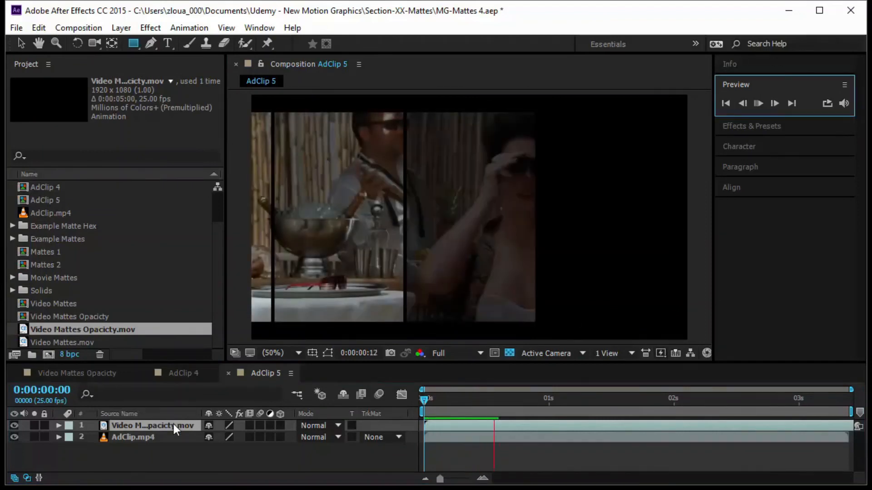
right_click(174, 424)
mouse_move(229, 128)
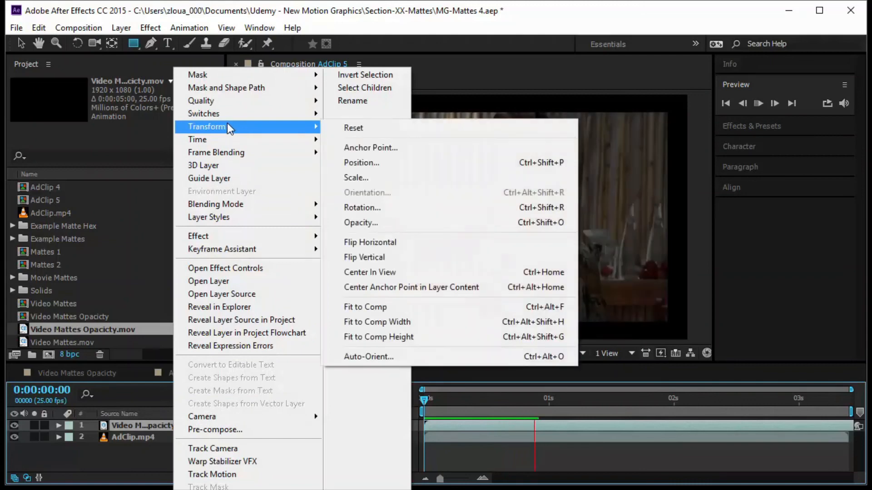
click(425, 313)
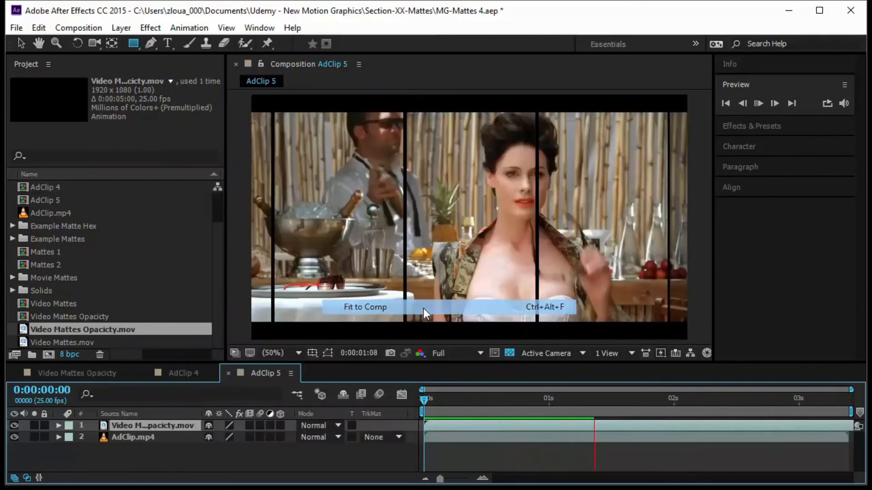
key(space)
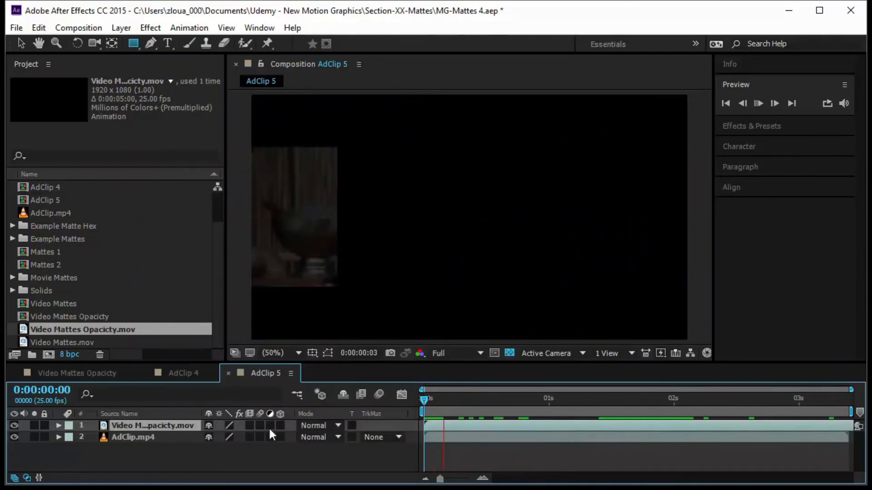